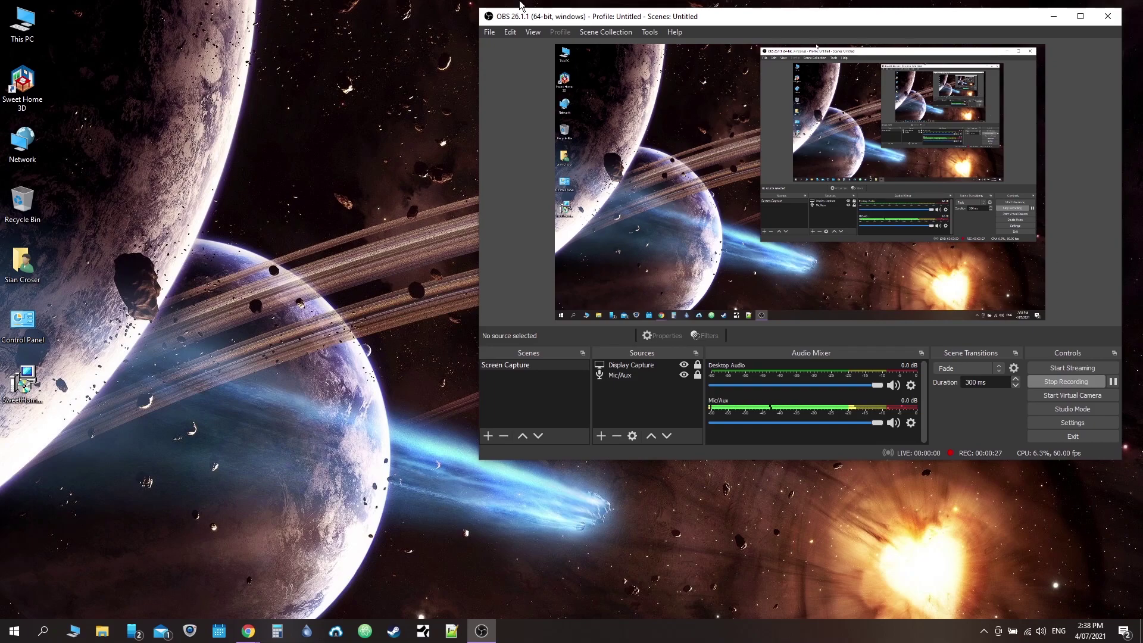
Search Google for 'sweethome 3d' in a new Chrome tab.
{"action": "left_click", "coordinate": [22, 87]}
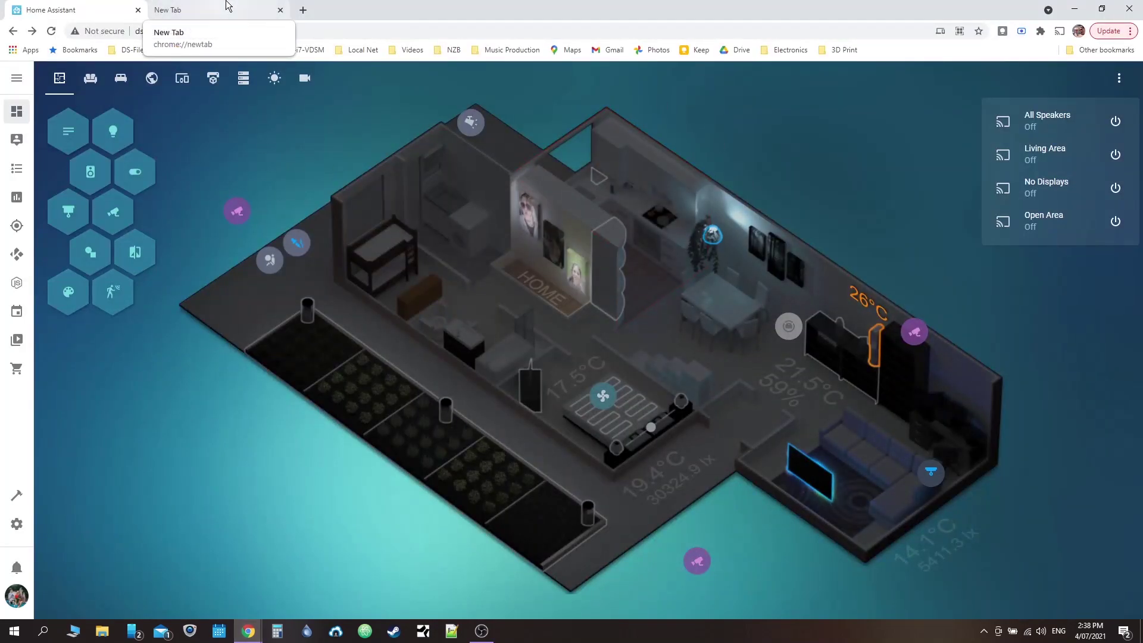
{"action": "left_click", "coordinate": [155, 10]}
{"action": "left_click", "coordinate": [151, 32]}
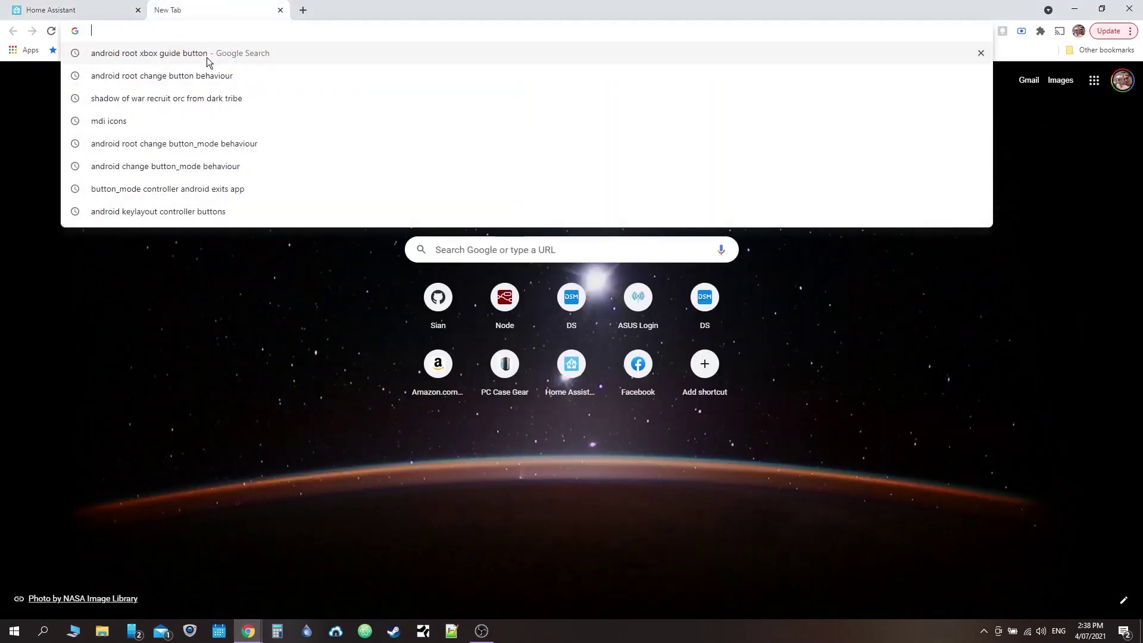
{"action": "type", "text": "sweet"}
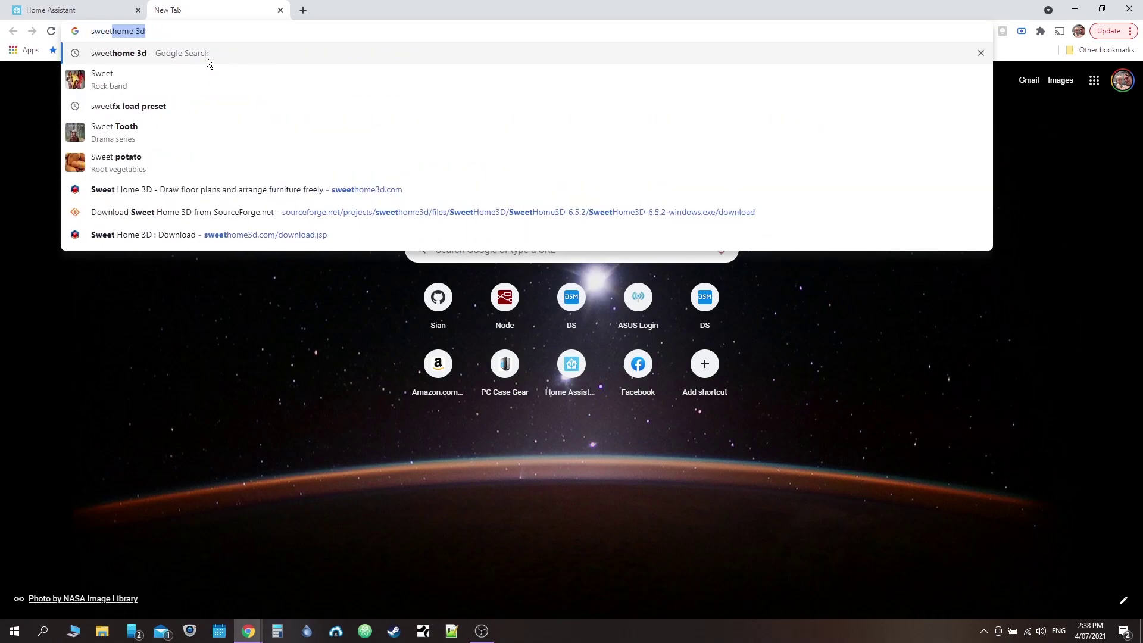
{"action": "key", "text": "Return"}
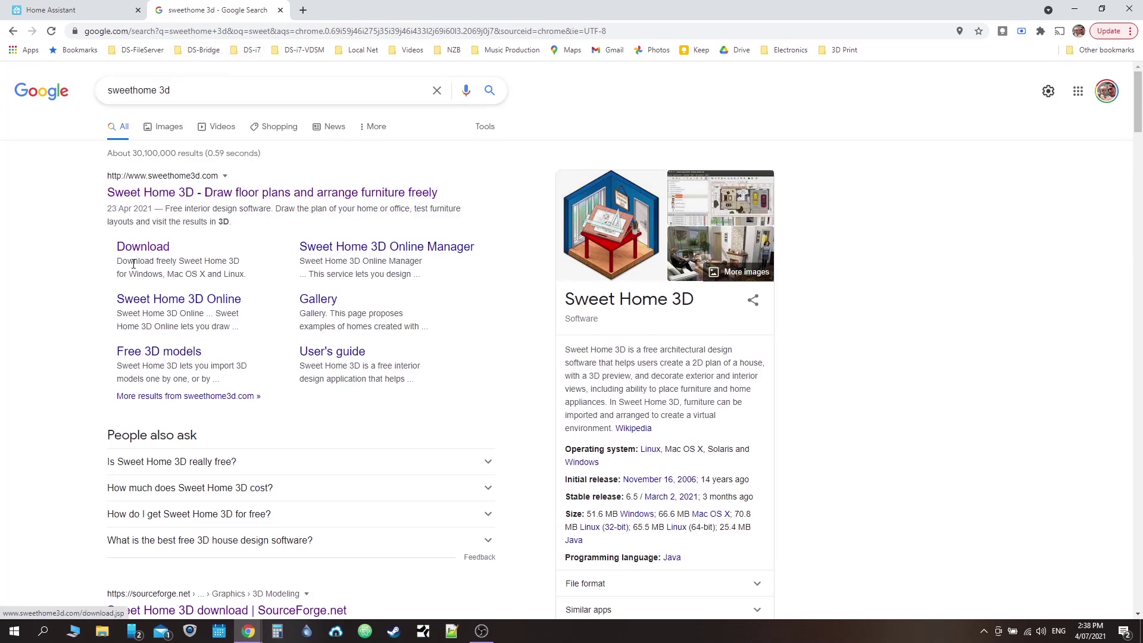
Go to the SourceForge download page for SweetHome3D-6.5.2 and cancel saving another installer copy.
{"action": "left_click", "coordinate": [142, 248]}
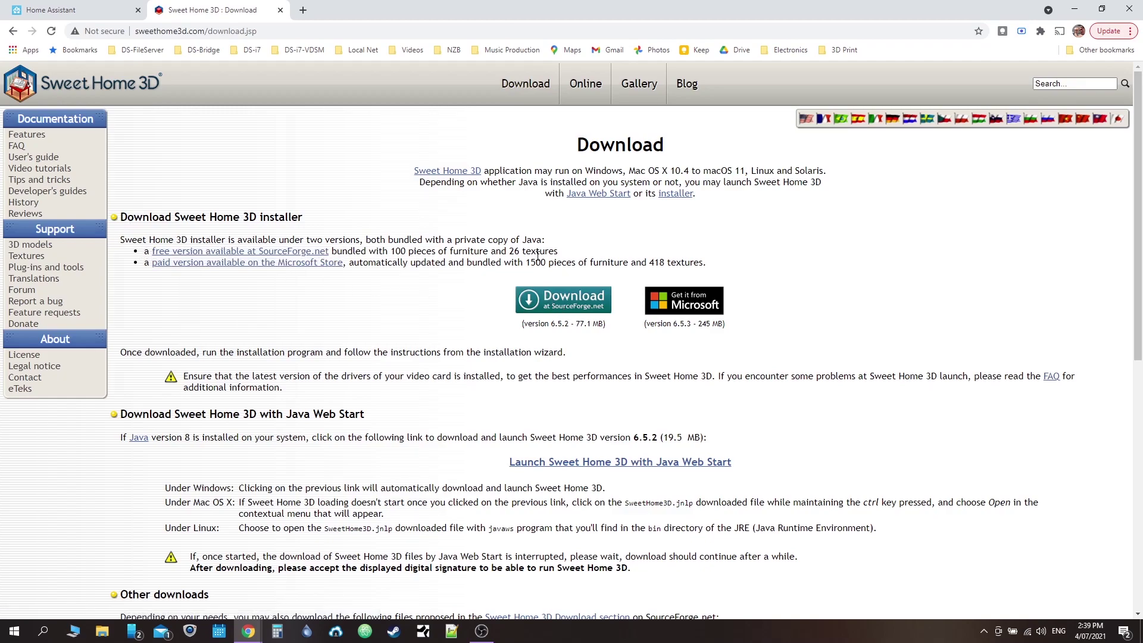
{"action": "left_click", "coordinate": [177, 254]}
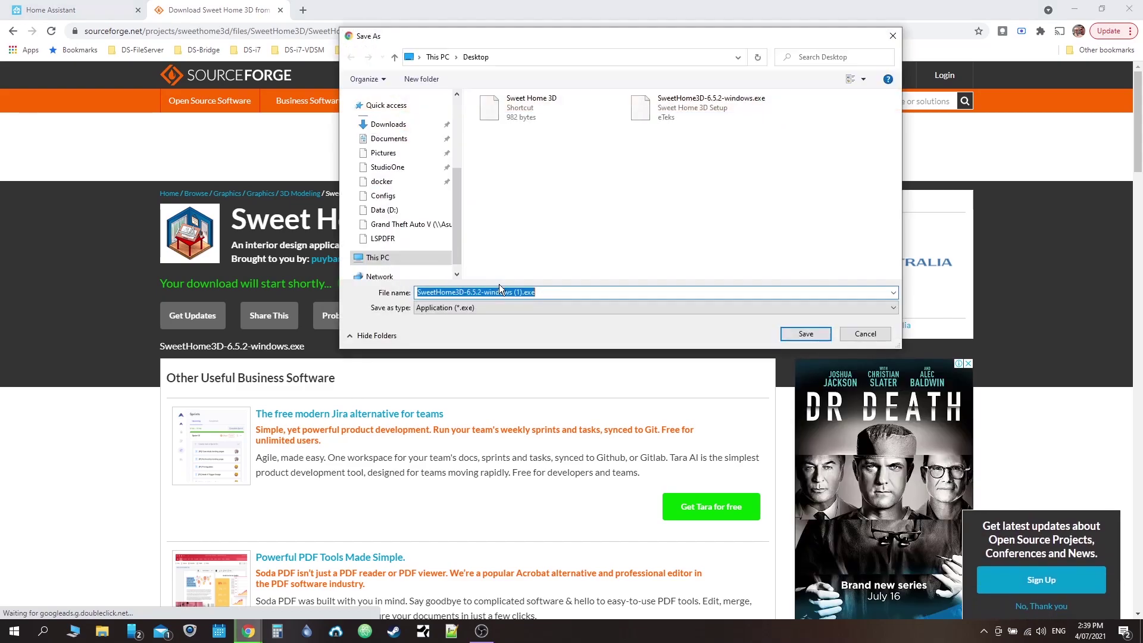
{"action": "left_click", "coordinate": [868, 335]}
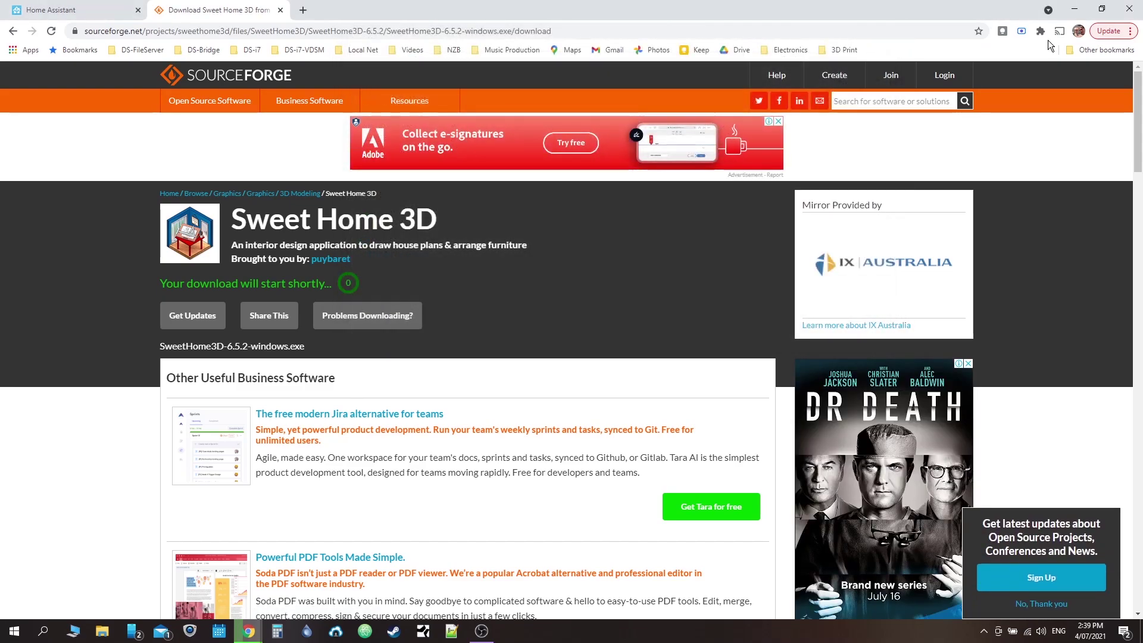
Minimise Chrome and launch Sweet Home 3D from its desktop shortcut.
{"action": "left_click", "coordinate": [1074, 9]}
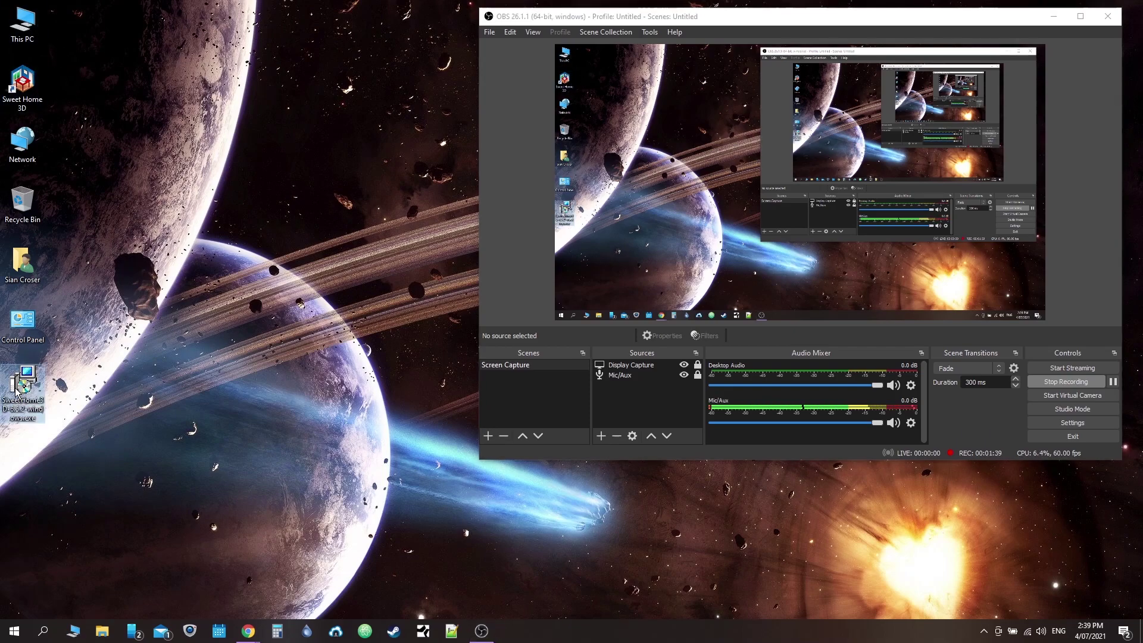
{"action": "mouse_move", "coordinate": [18, 374]}
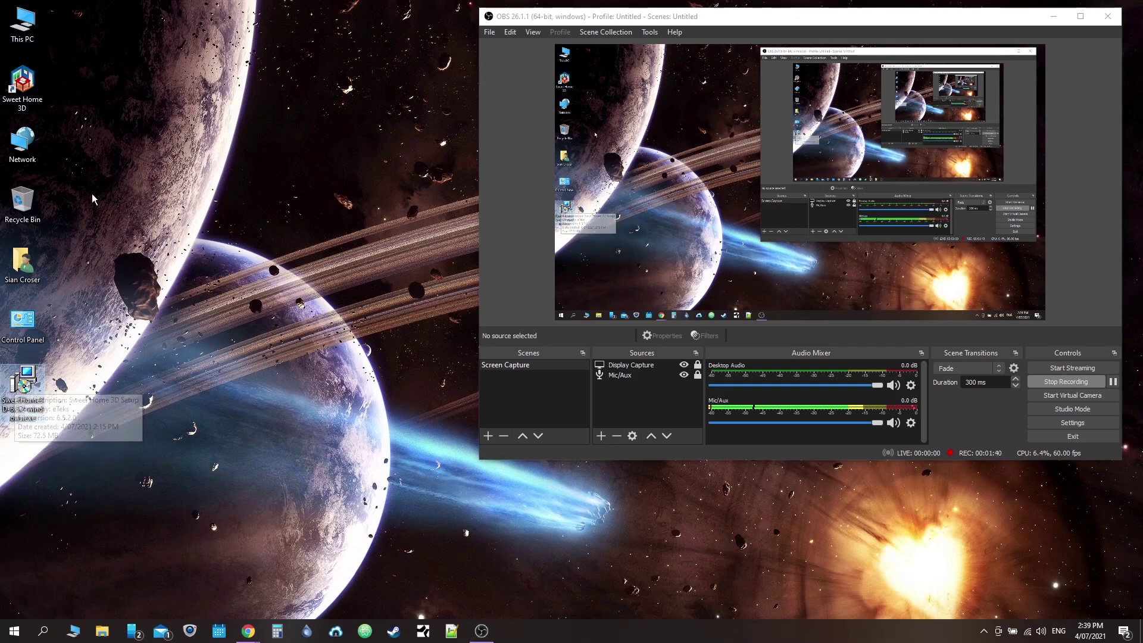
{"action": "double_click", "coordinate": [24, 82]}
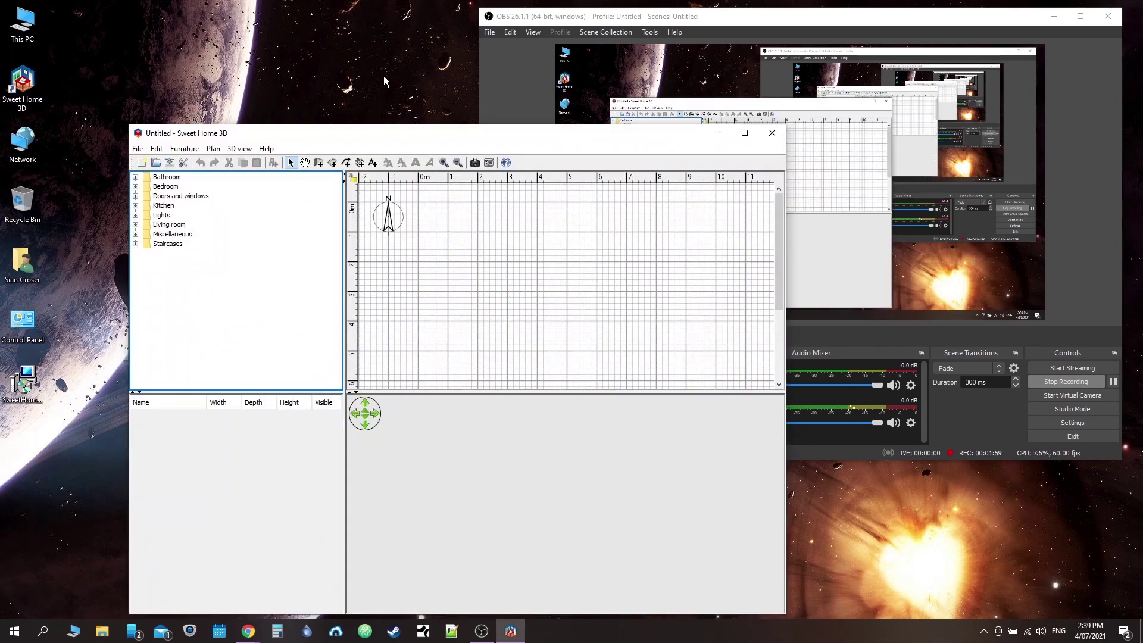
Maximise the window, narrow the catalog to widen the plan, and turn on Create walls mode.
{"action": "double_click", "coordinate": [361, 133]}
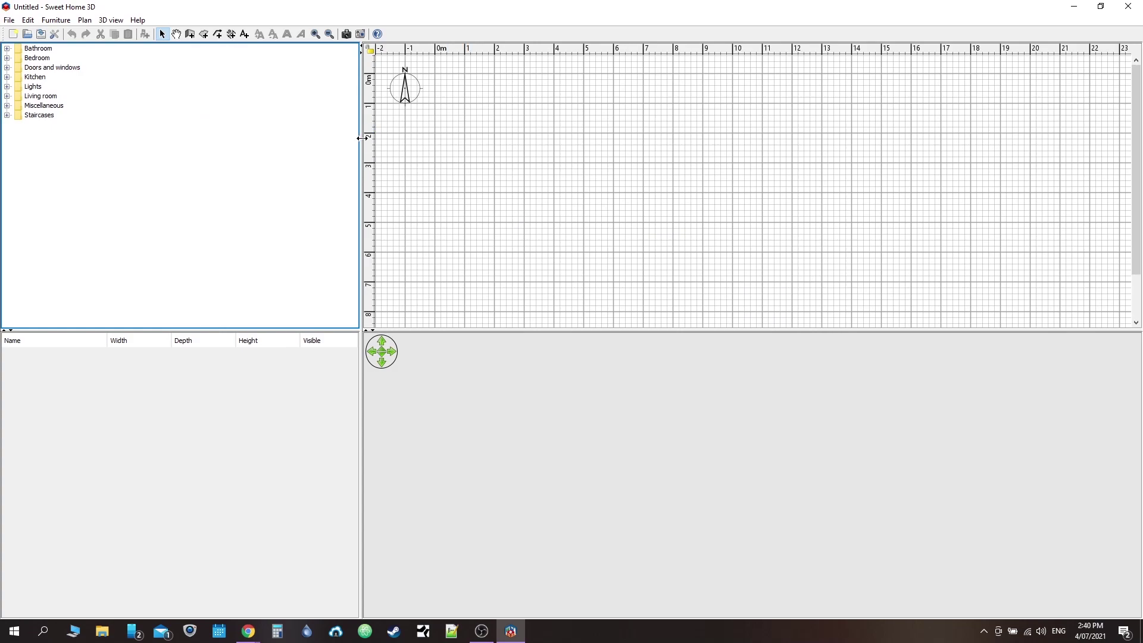
{"action": "left_click_drag", "start_coordinate": [361, 137], "coordinate": [159, 123]}
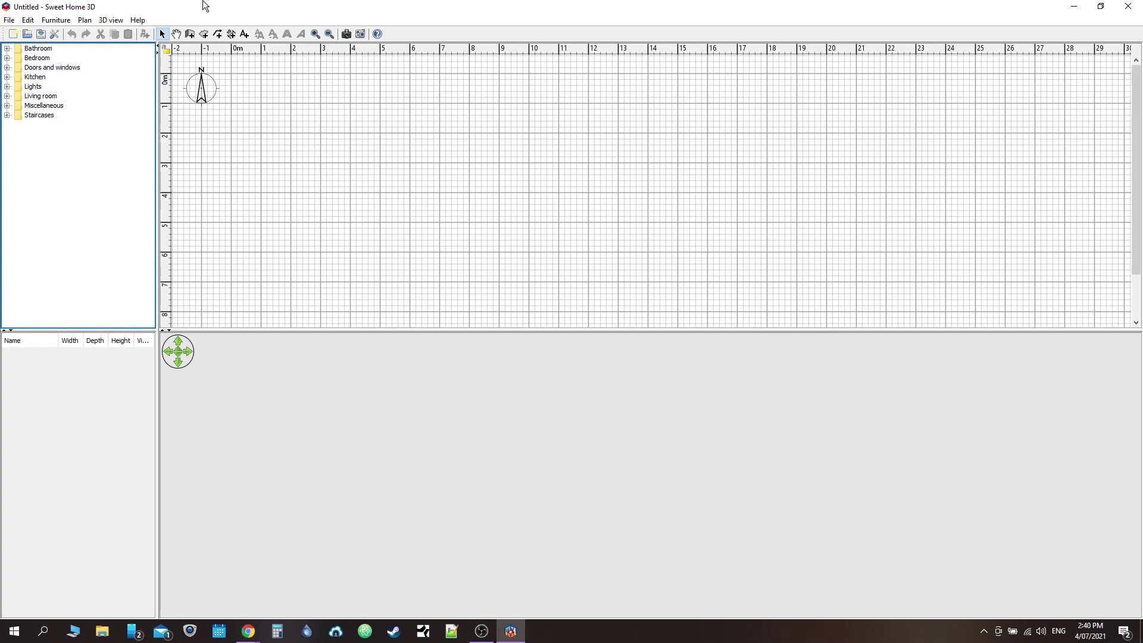
{"action": "left_click", "coordinate": [191, 35]}
{"action": "left_click", "coordinate": [411, 104]}
{"action": "right_click", "coordinate": [616, 195]}
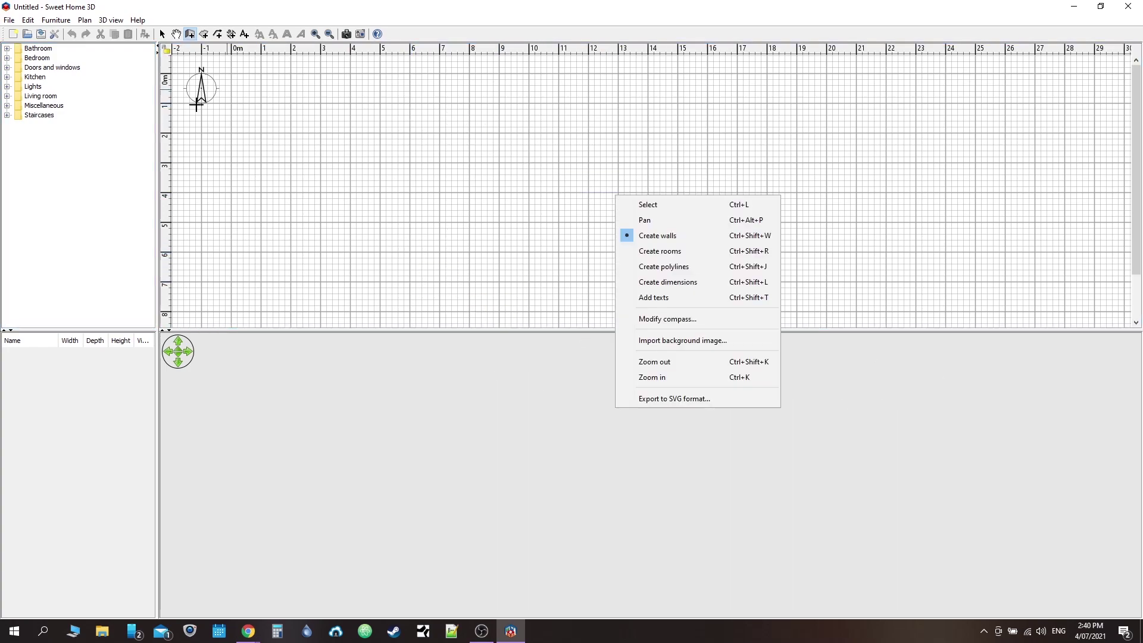
{"action": "left_click", "coordinate": [557, 440]}
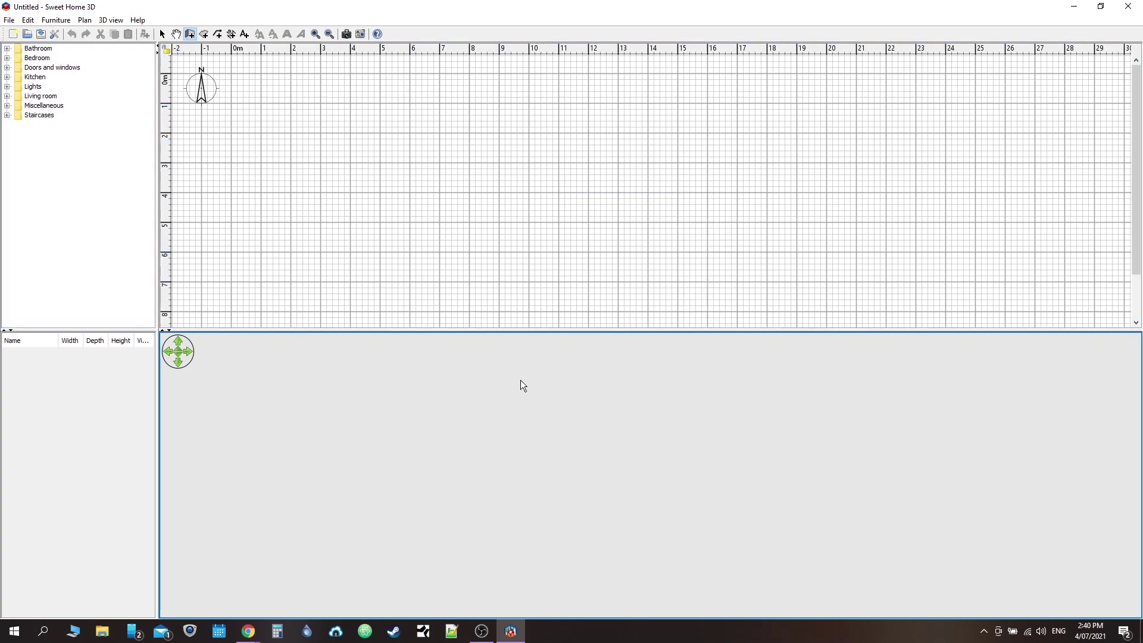
{"action": "left_click", "coordinate": [191, 35]}
{"action": "left_click", "coordinate": [249, 631]}
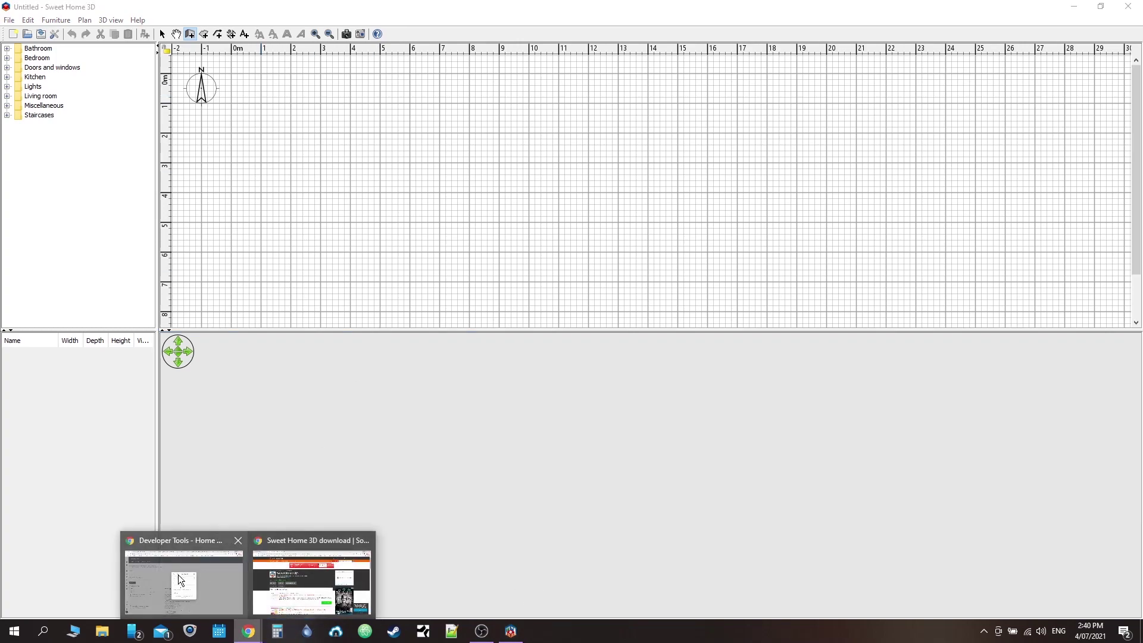
{"action": "left_click", "coordinate": [331, 574]}
{"action": "left_click", "coordinate": [66, 10]}
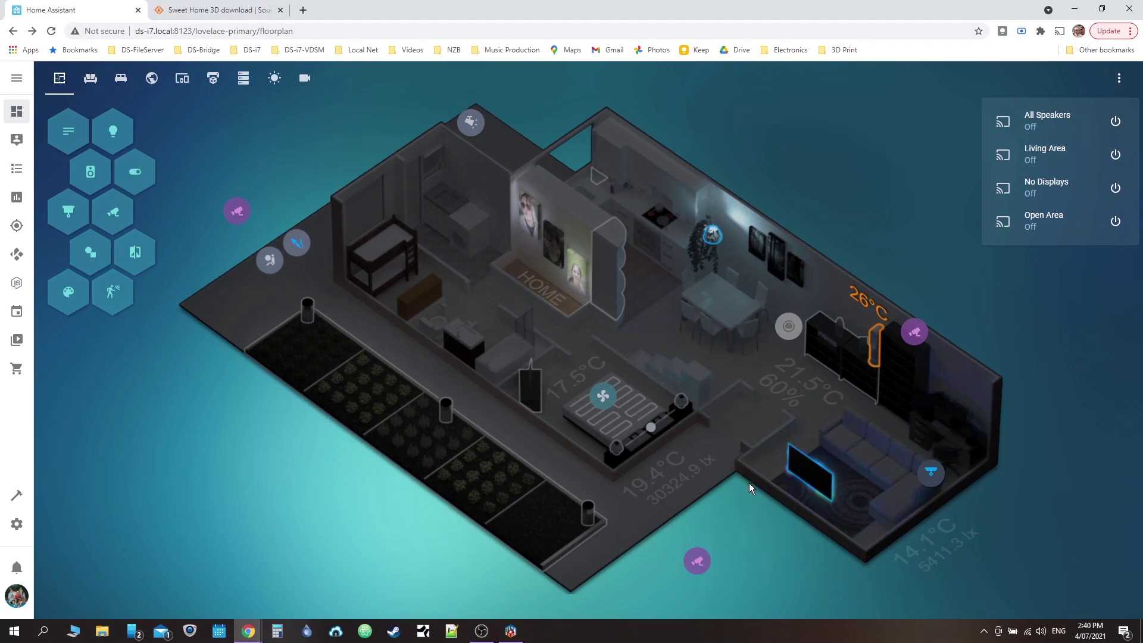
{"action": "left_click", "coordinate": [1075, 7]}
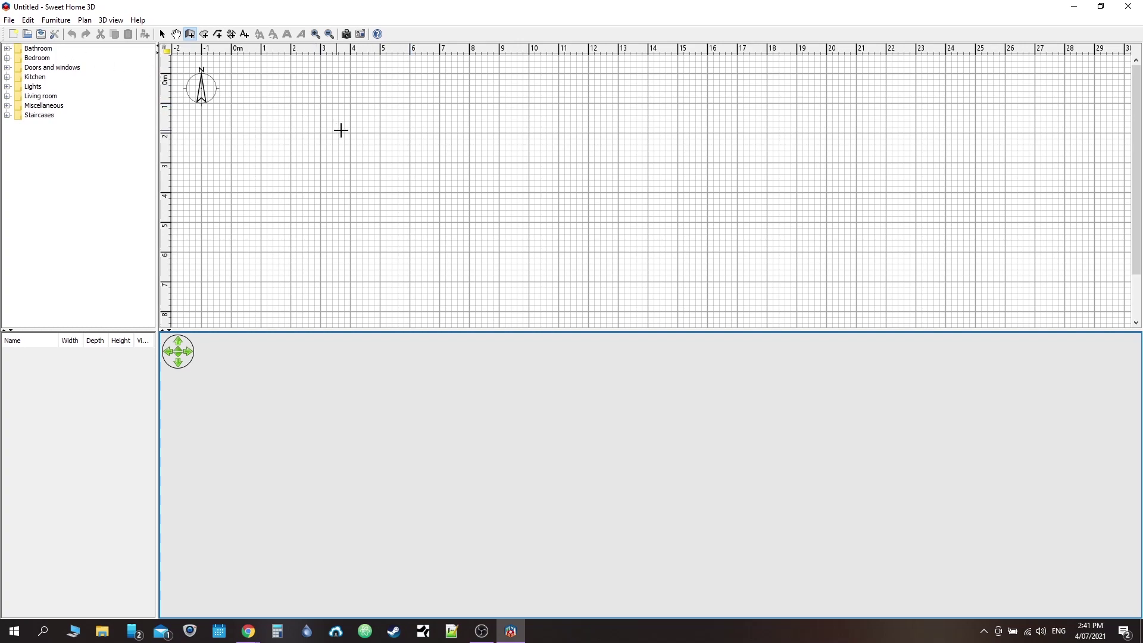
Draw six connected walls tracing an L-shaped outline about 20 m by 7 m.
{"action": "left_click", "coordinate": [350, 74]}
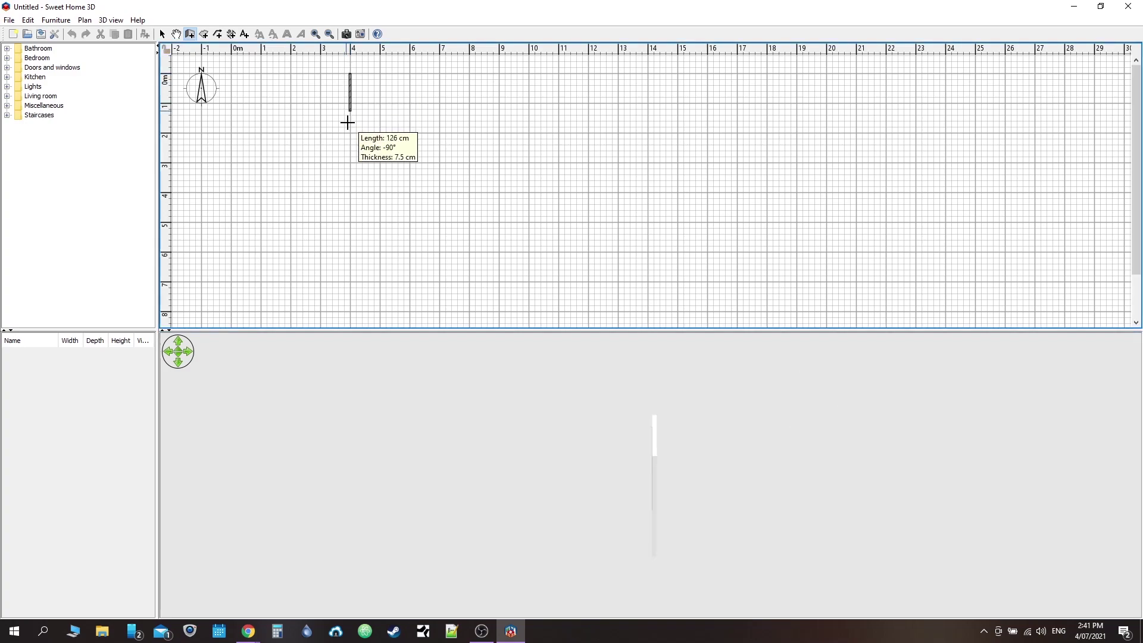
{"action": "left_click", "coordinate": [349, 282]}
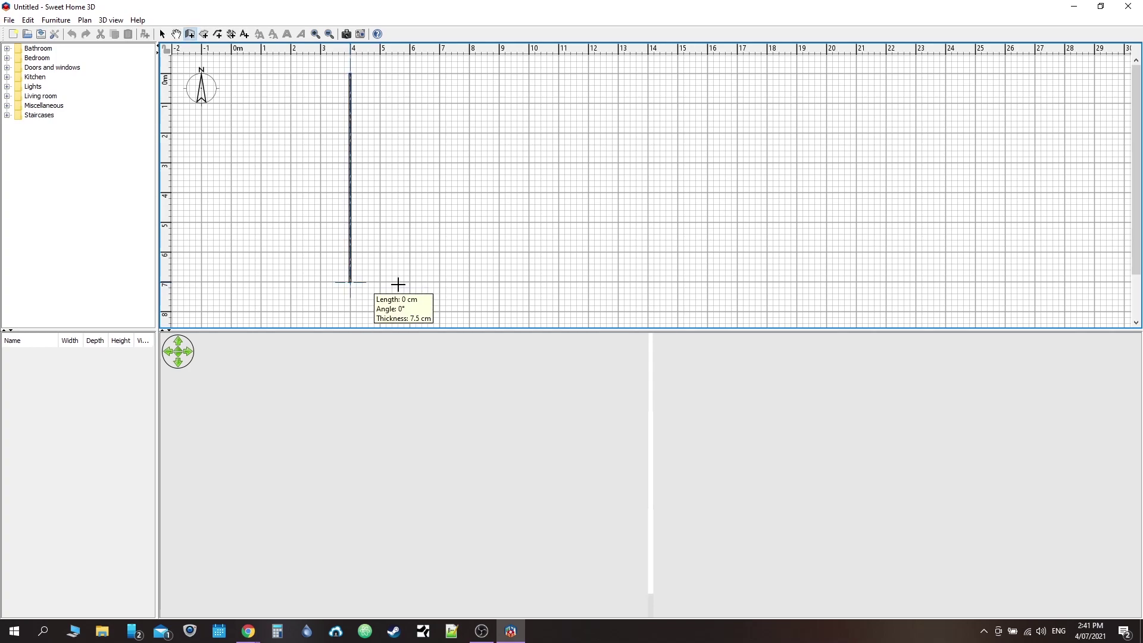
{"action": "left_click", "coordinate": [679, 282]}
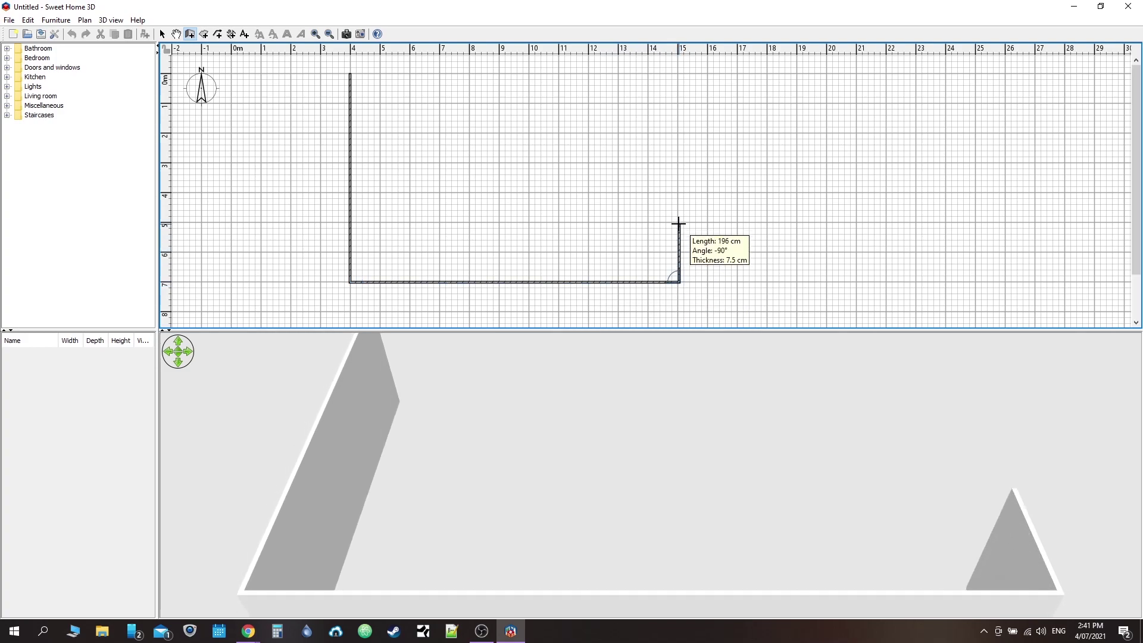
{"action": "left_click", "coordinate": [679, 193]}
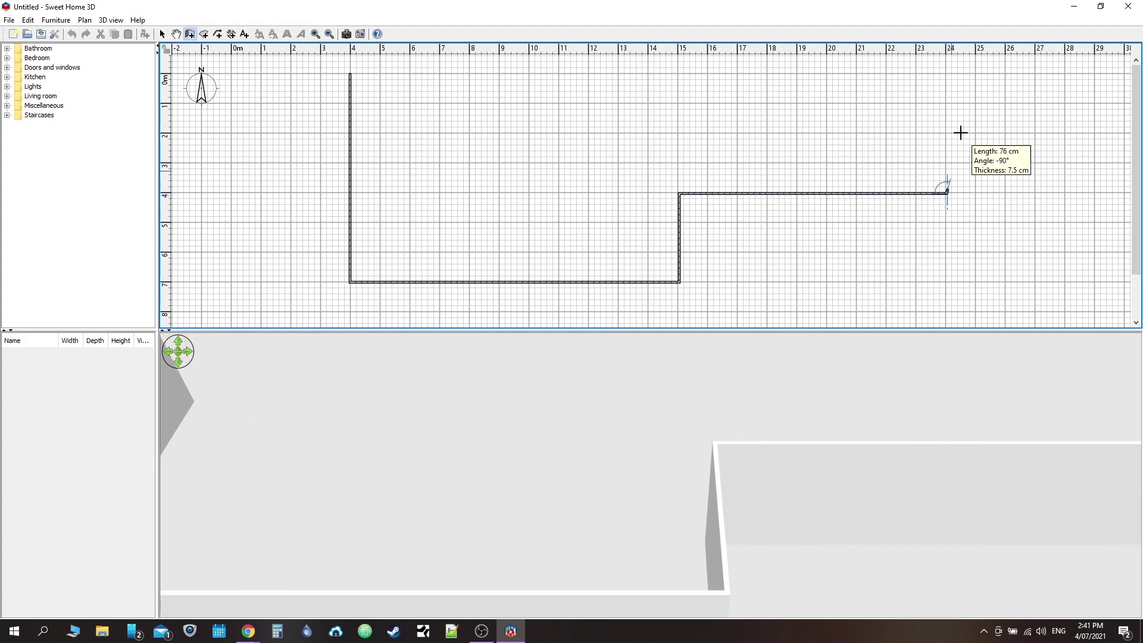
{"action": "left_click", "coordinate": [946, 72]}
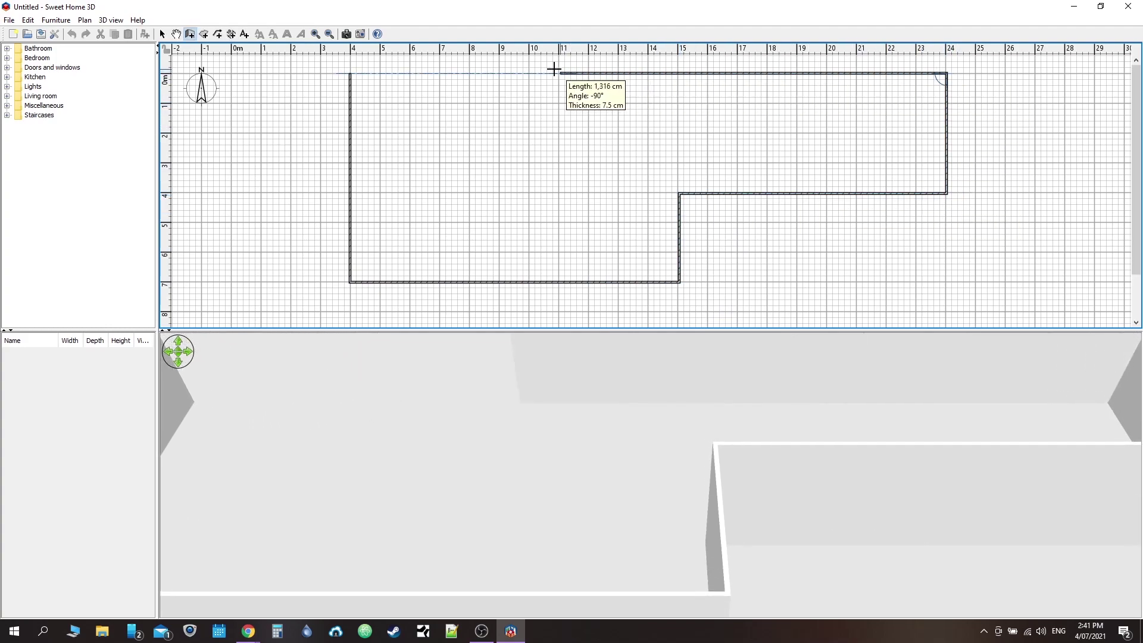
{"action": "double_click", "coordinate": [350, 72]}
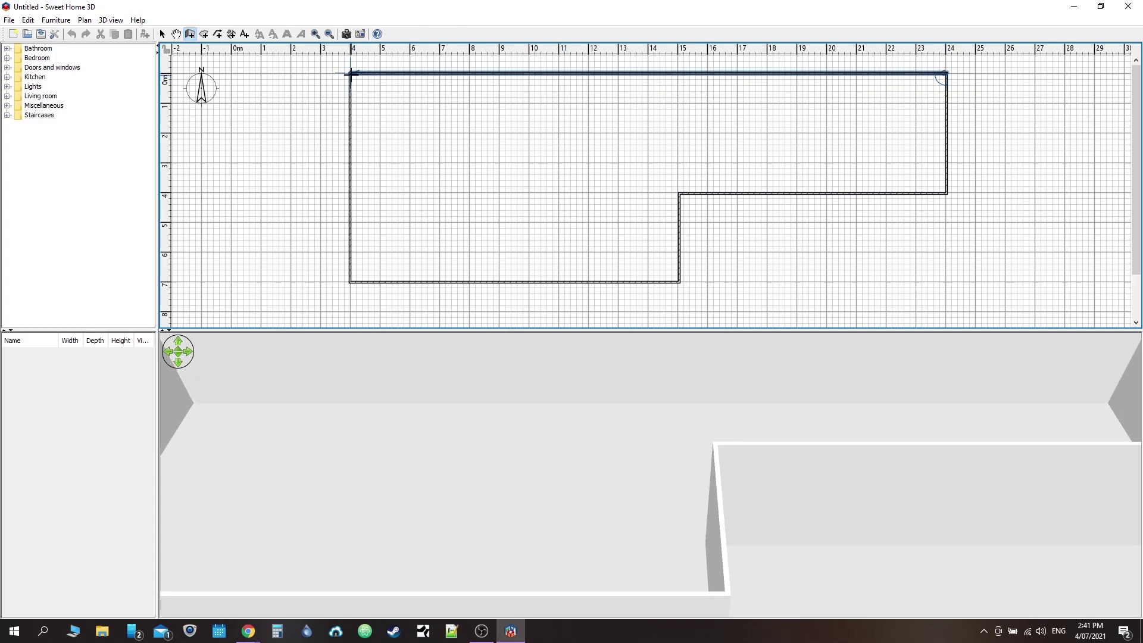
{"action": "right_click", "coordinate": [484, 121]}
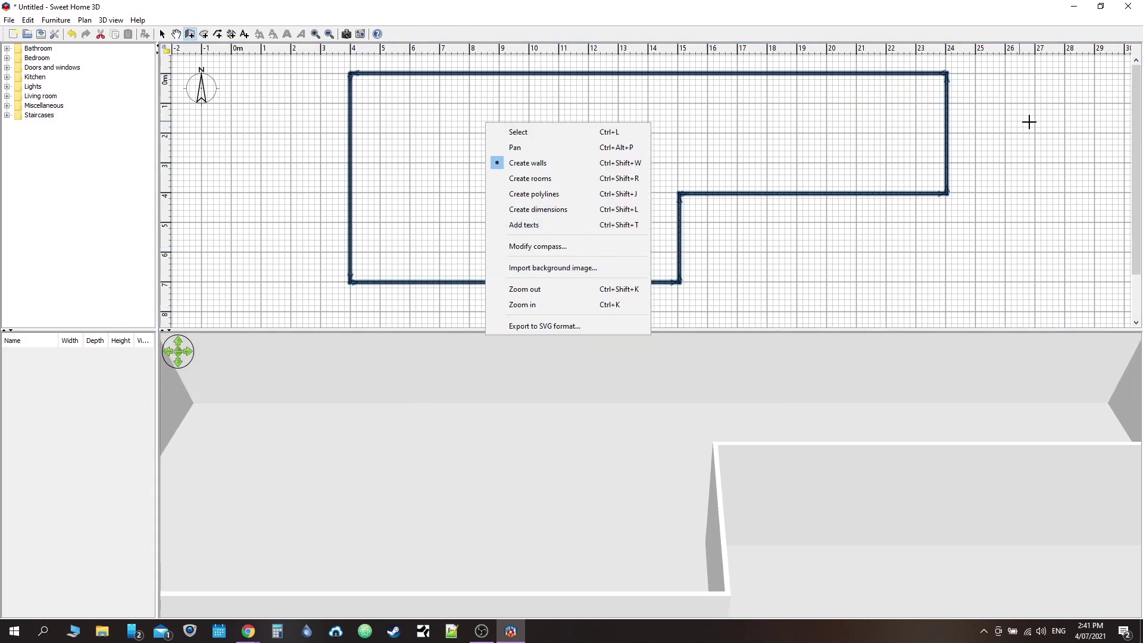
{"action": "left_click", "coordinate": [1135, 167]}
Orbit and zoom the 3D view to look down on the walls.
{"action": "mouse_move", "coordinate": [513, 424]}
{"action": "left_mouse_down"}
{"action": "mouse_move", "coordinate": [719, 412]}
{"action": "mouse_move", "coordinate": [750, 332]}
{"action": "mouse_move", "coordinate": [576, 357]}
{"action": "mouse_move", "coordinate": [484, 391]}
{"action": "mouse_move", "coordinate": [442, 420]}
{"action": "mouse_move", "coordinate": [451, 461]}
{"action": "mouse_move", "coordinate": [719, 410]}
{"action": "mouse_move", "coordinate": [516, 454]}
{"action": "mouse_move", "coordinate": [519, 423]}
{"action": "left_mouse_up"}
{"action": "left_click_drag", "start_coordinate": [630, 448], "coordinate": [602, 414]}
{"action": "right_click", "coordinate": [604, 400]}
{"action": "left_click", "coordinate": [496, 407]}
{"action": "left_click_drag", "start_coordinate": [496, 407], "coordinate": [171, 353]}
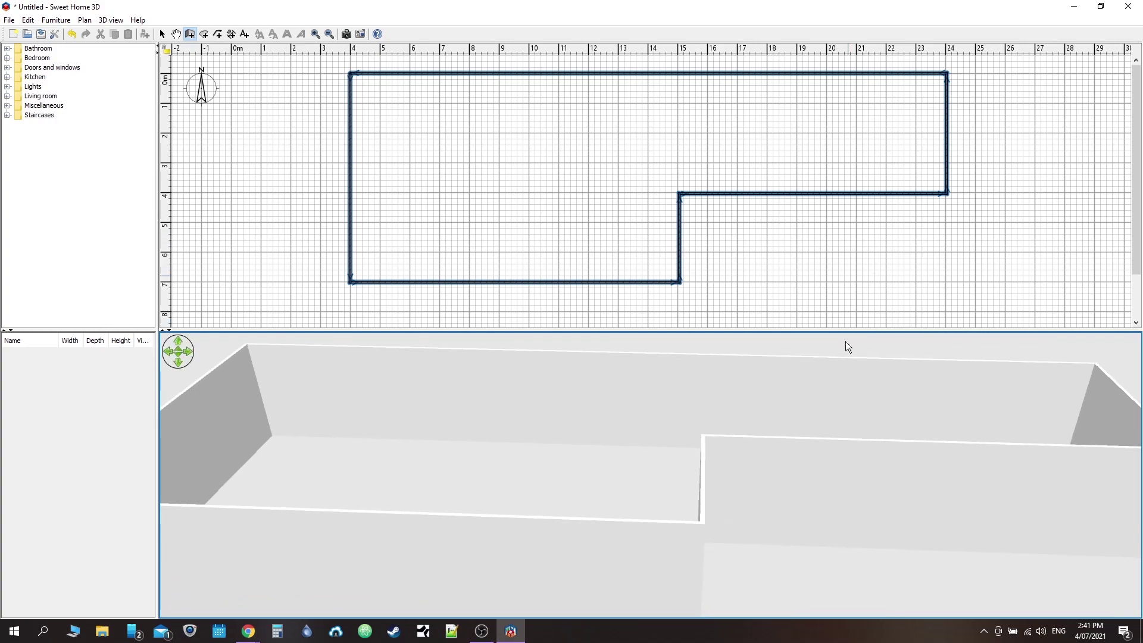
{"action": "scroll", "coordinate": [741, 456], "scroll_direction": "down", "scroll_amount": 5}
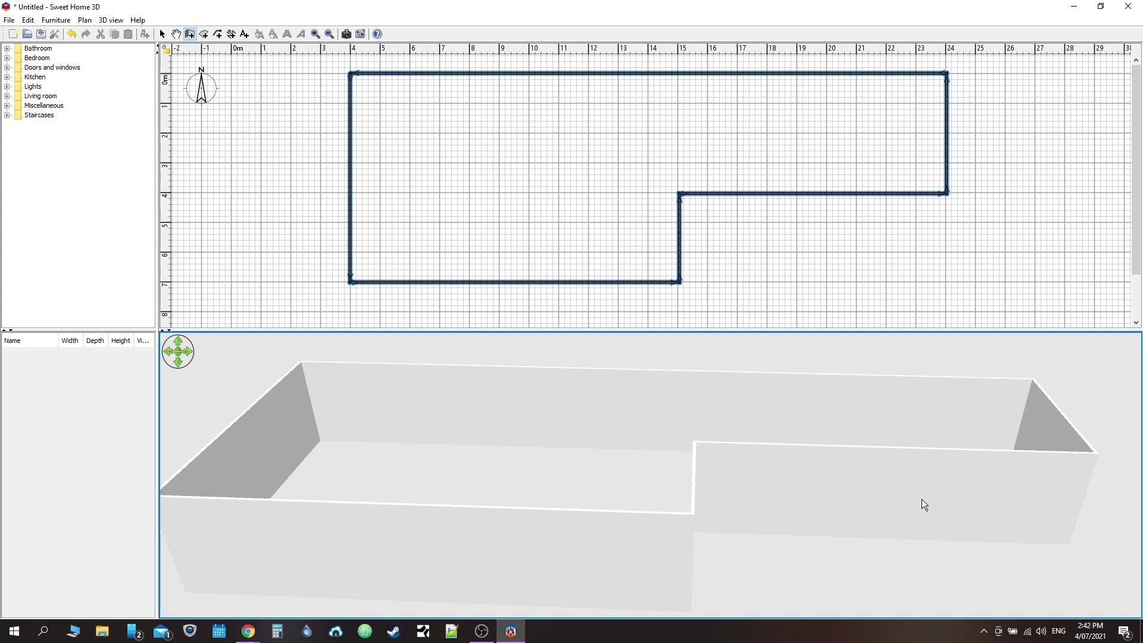
In Modify walls, give the walls' right side the Wall - Small bricks texture.
{"action": "right_click", "coordinate": [428, 73]}
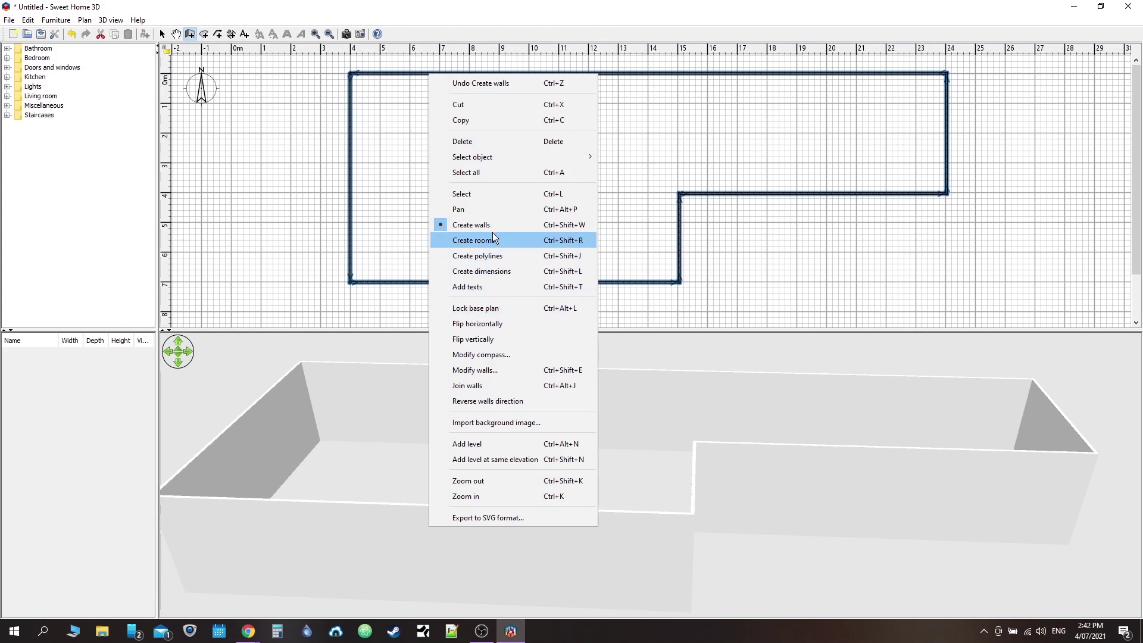
{"action": "left_click", "coordinate": [484, 371]}
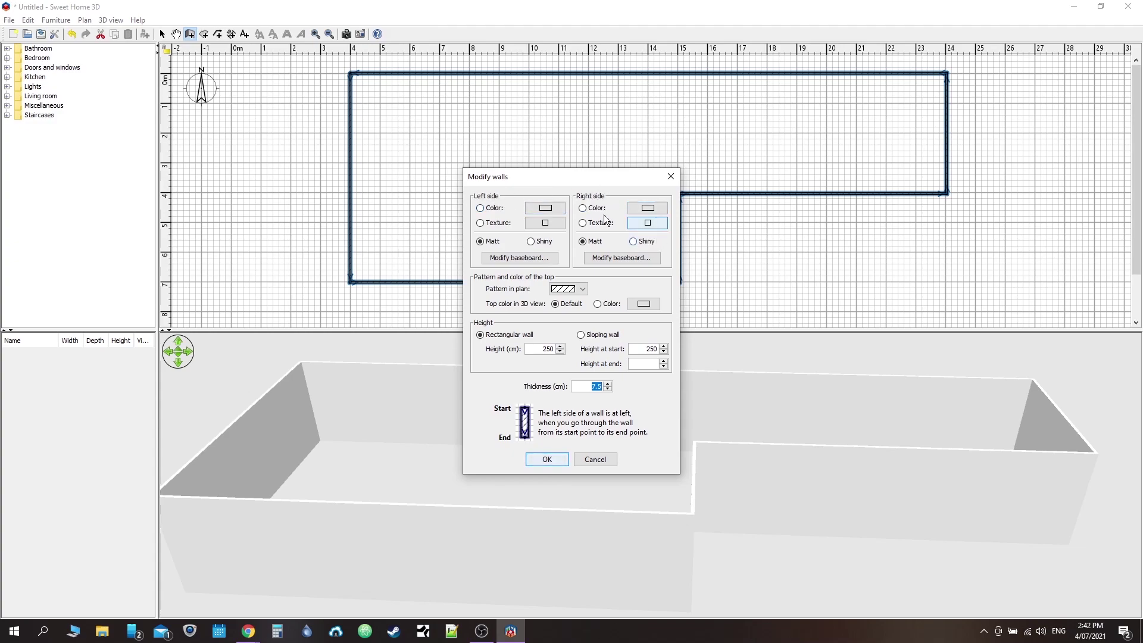
{"action": "left_click", "coordinate": [591, 225]}
{"action": "left_click", "coordinate": [645, 223]}
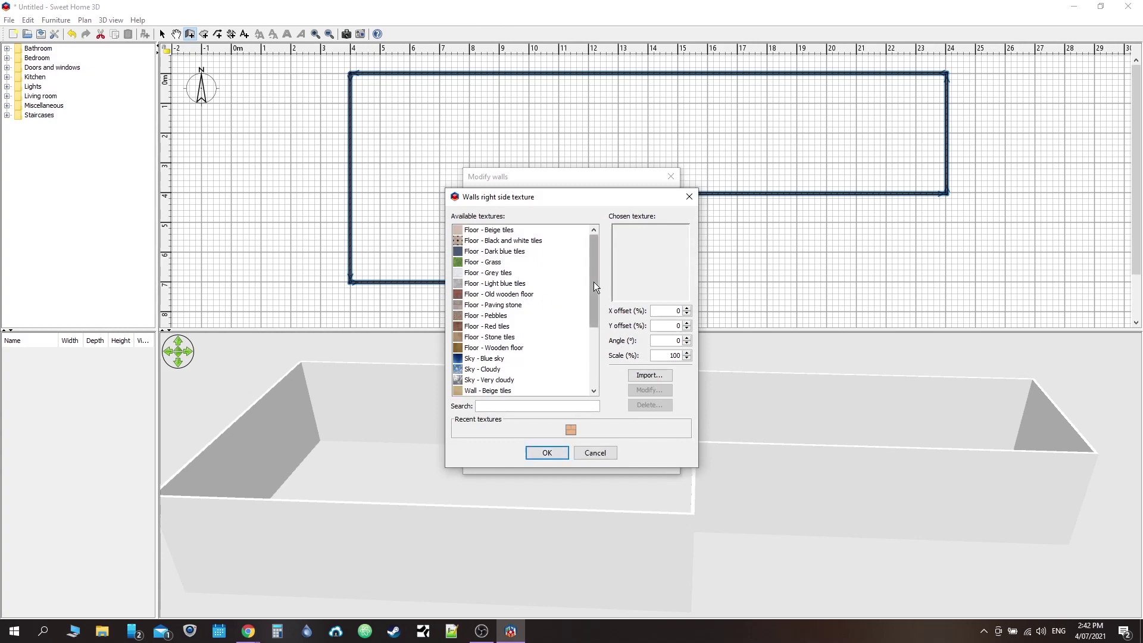
{"action": "left_click_drag", "start_coordinate": [594, 281], "coordinate": [597, 367]}
{"action": "left_click", "coordinate": [490, 337]}
{"action": "left_click", "coordinate": [490, 357]}
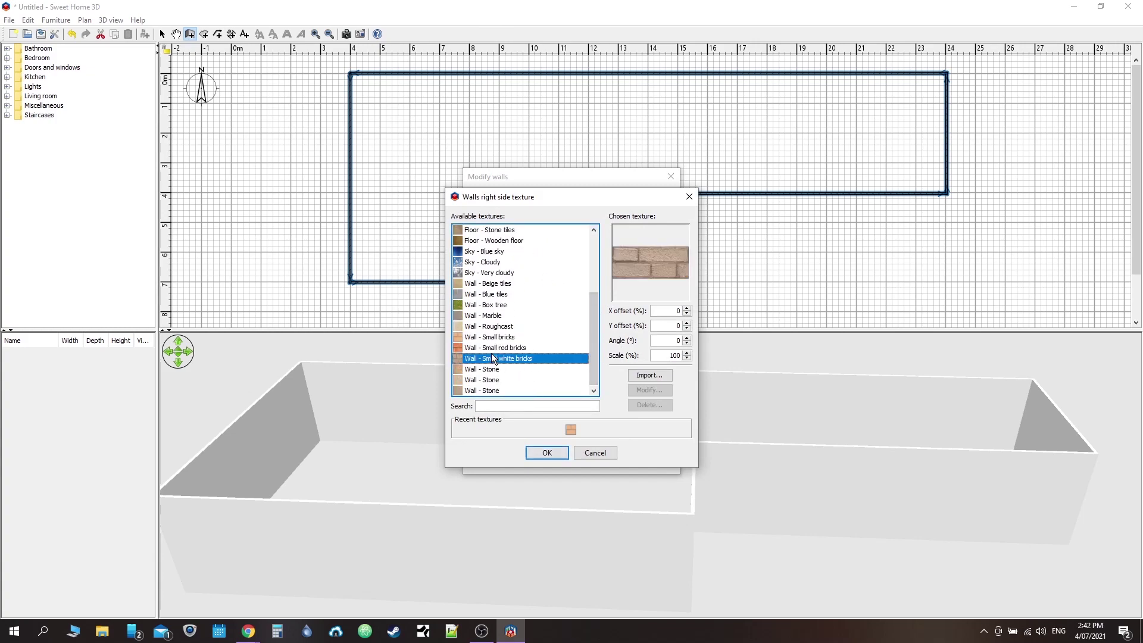
{"action": "left_click", "coordinate": [495, 348]}
{"action": "left_click", "coordinate": [491, 337]}
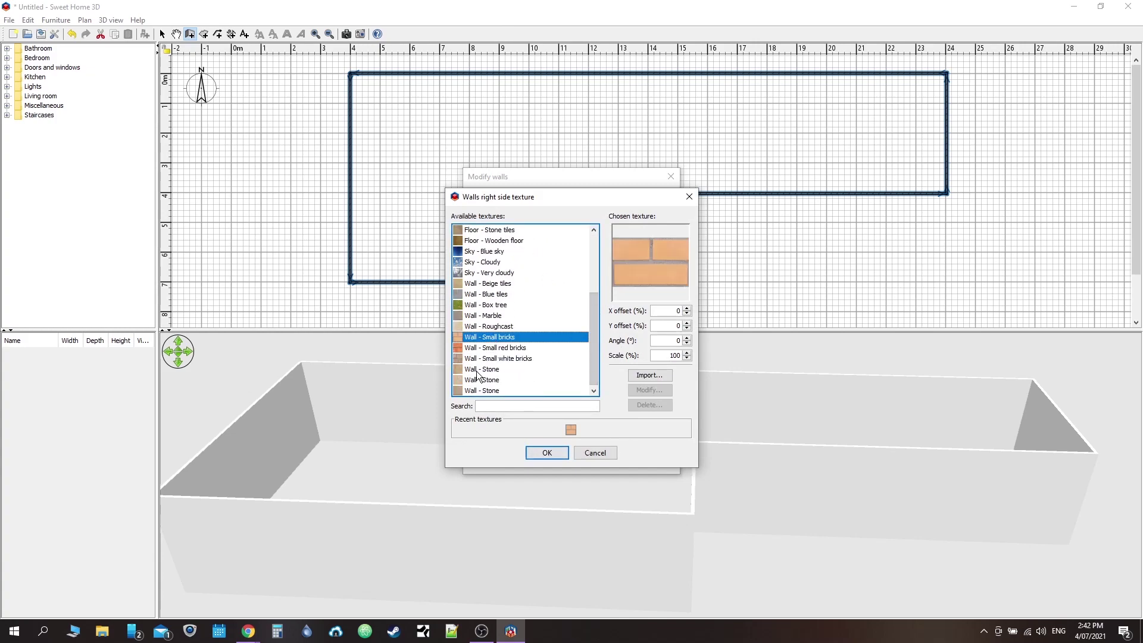
{"action": "left_click", "coordinate": [495, 349]}
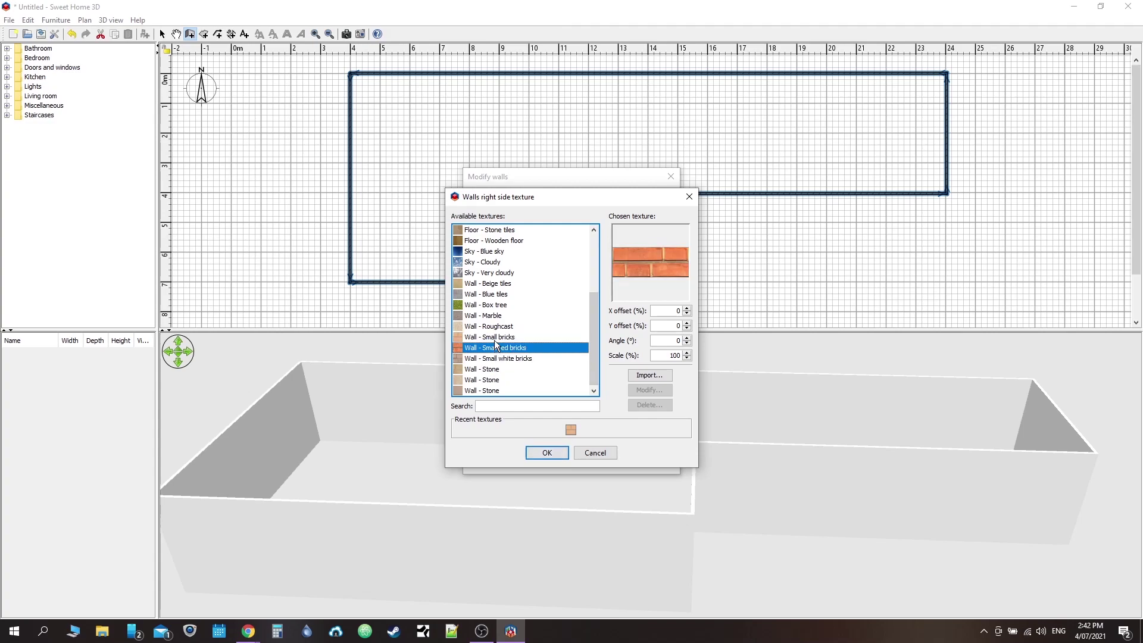
{"action": "left_click", "coordinate": [494, 339]}
{"action": "left_click", "coordinate": [538, 456]}
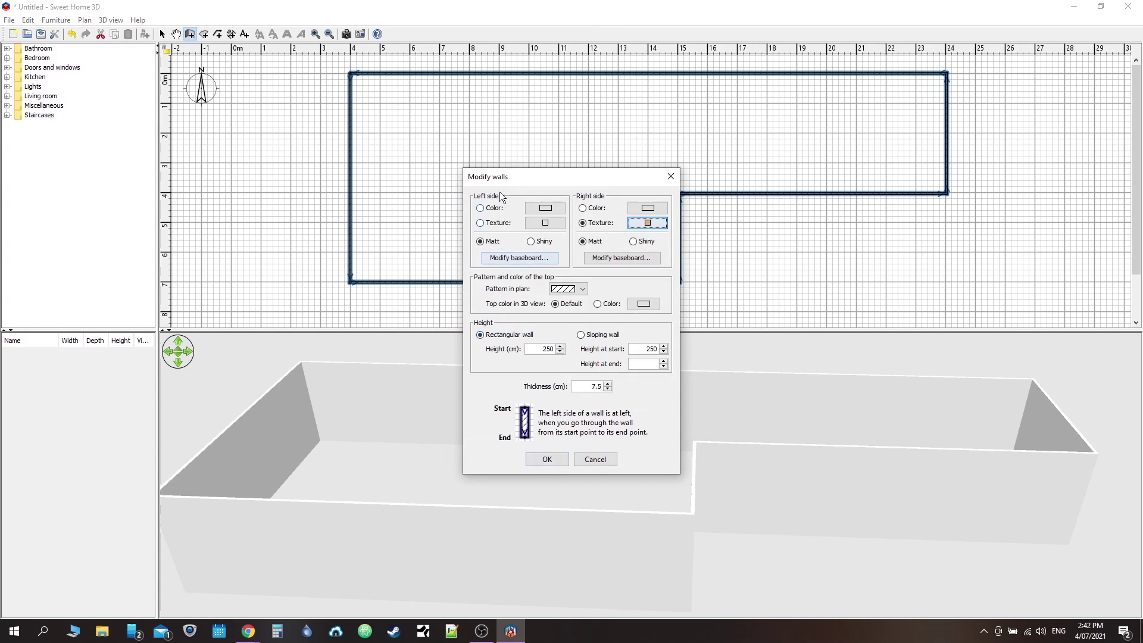
Colour the walls' left side pale #FFF6F6, apply, and orbit to view the bricks.
{"action": "left_click", "coordinate": [494, 209]}
{"action": "left_click", "coordinate": [545, 207]}
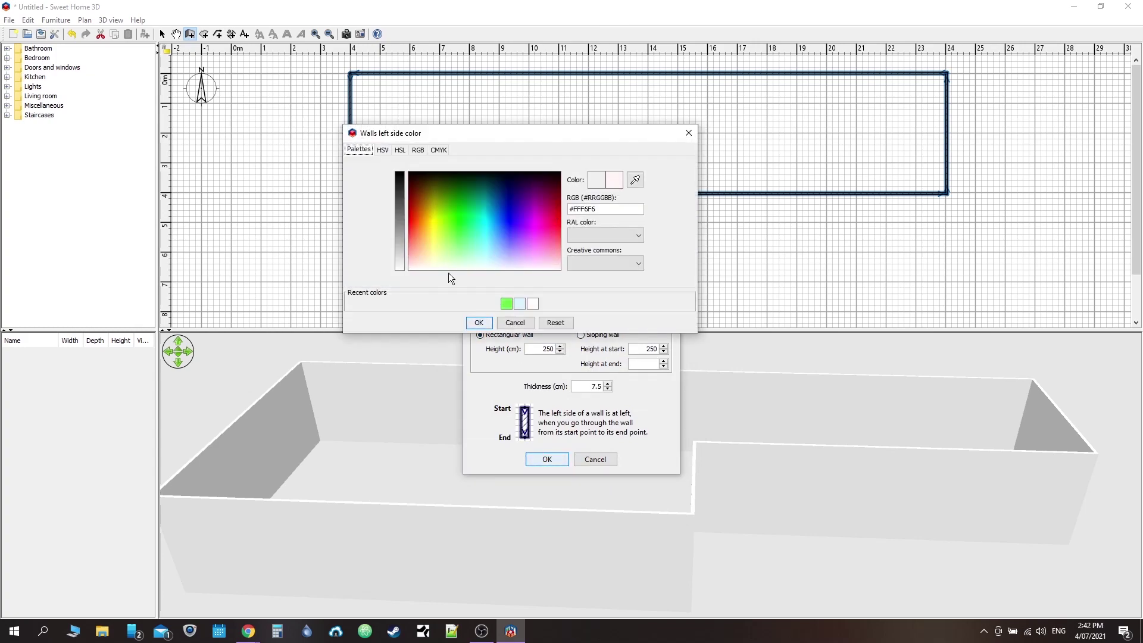
{"action": "left_click", "coordinate": [478, 323]}
{"action": "left_click", "coordinate": [547, 461]}
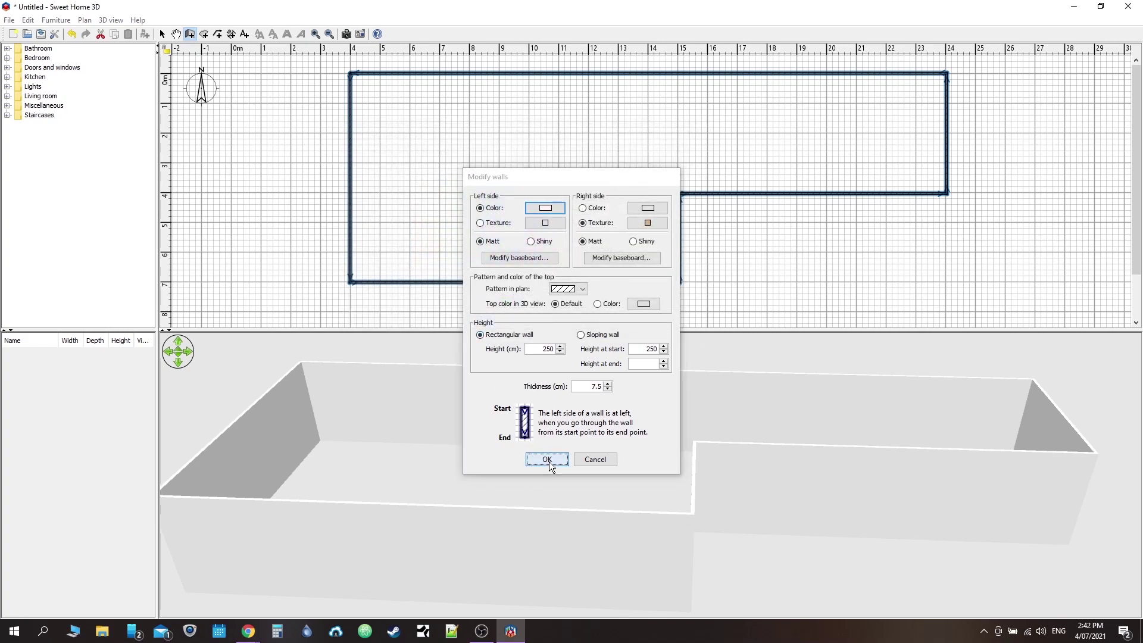
{"action": "mouse_move", "coordinate": [326, 464]}
{"action": "left_mouse_down"}
{"action": "mouse_move", "coordinate": [513, 409]}
{"action": "mouse_move", "coordinate": [688, 413]}
{"action": "mouse_move", "coordinate": [666, 467]}
{"action": "mouse_move", "coordinate": [383, 422]}
{"action": "mouse_move", "coordinate": [338, 447]}
{"action": "left_mouse_up"}
{"action": "right_click", "coordinate": [339, 448]}
{"action": "left_click", "coordinate": [359, 393]}
{"action": "left_click_drag", "start_coordinate": [440, 394], "coordinate": [588, 499]}
Zoom out to show the whole house, then start an interior wall down from the top wall.
{"action": "right_click", "coordinate": [588, 499]}
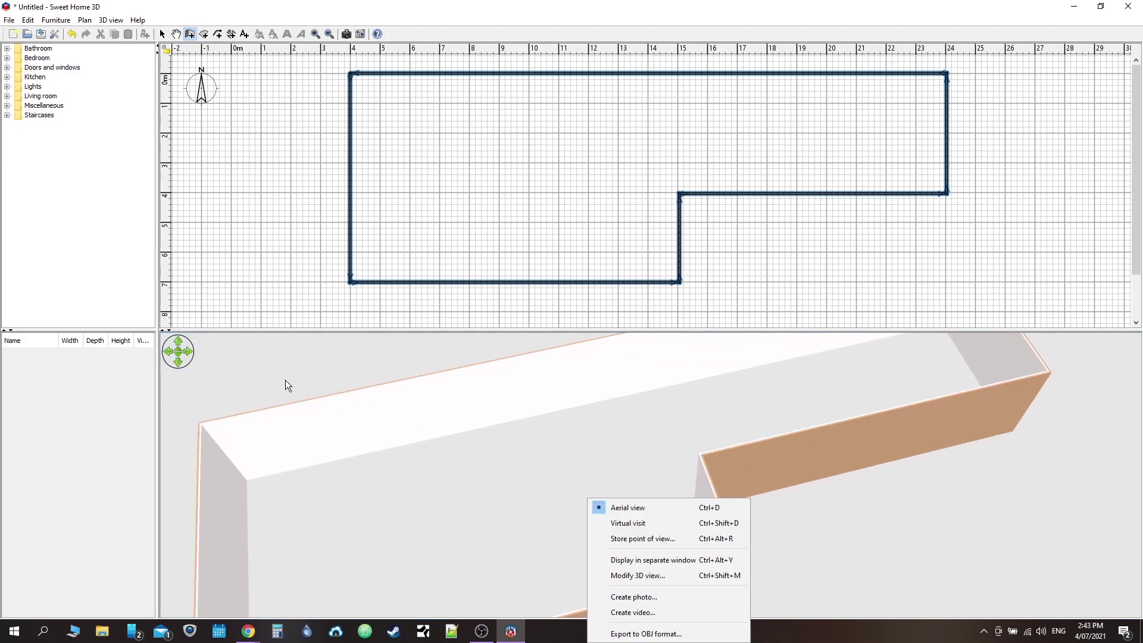
{"action": "left_click", "coordinate": [316, 381]}
{"action": "scroll", "coordinate": [454, 430], "scroll_direction": "down", "scroll_amount": 3}
{"action": "left_click_drag", "start_coordinate": [453, 430], "coordinate": [416, 452]}
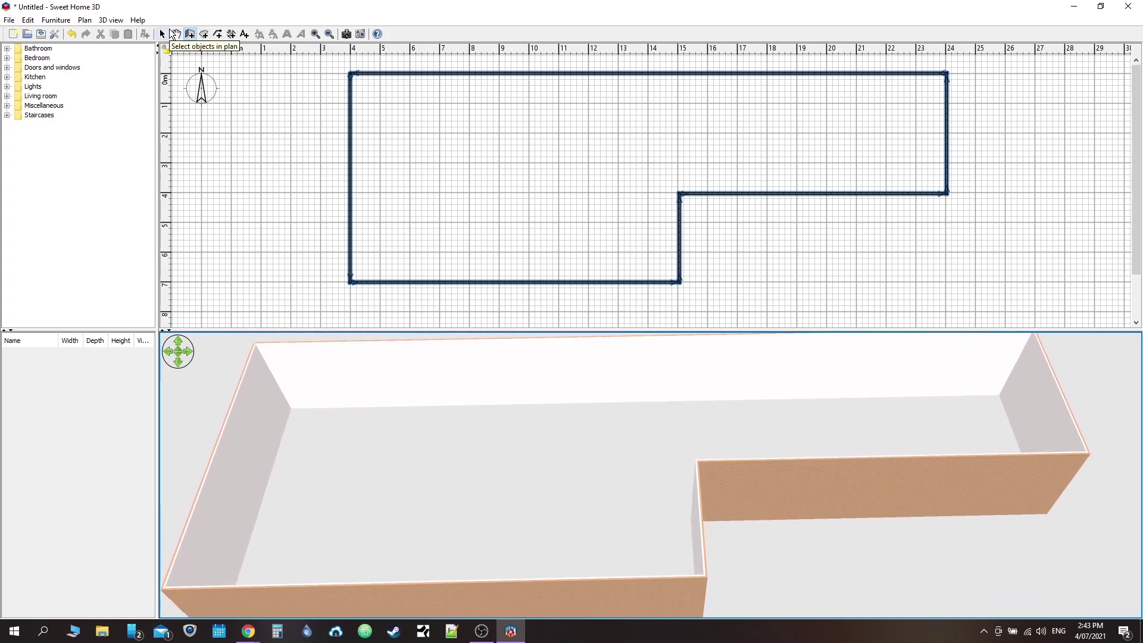
{"action": "left_click", "coordinate": [190, 35]}
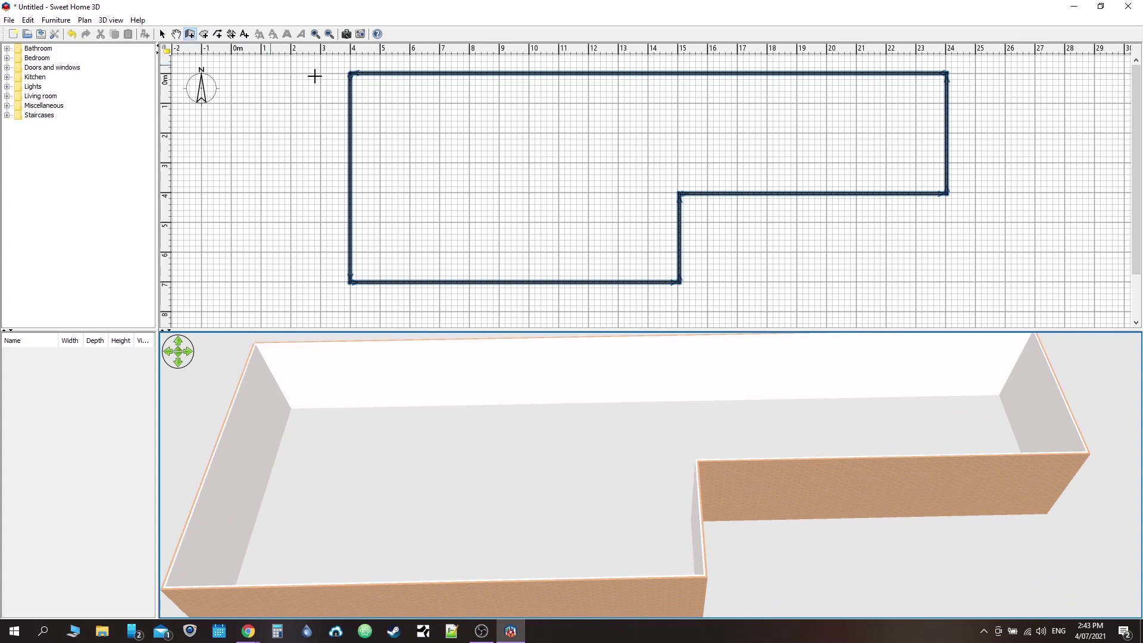
{"action": "left_click", "coordinate": [439, 75]}
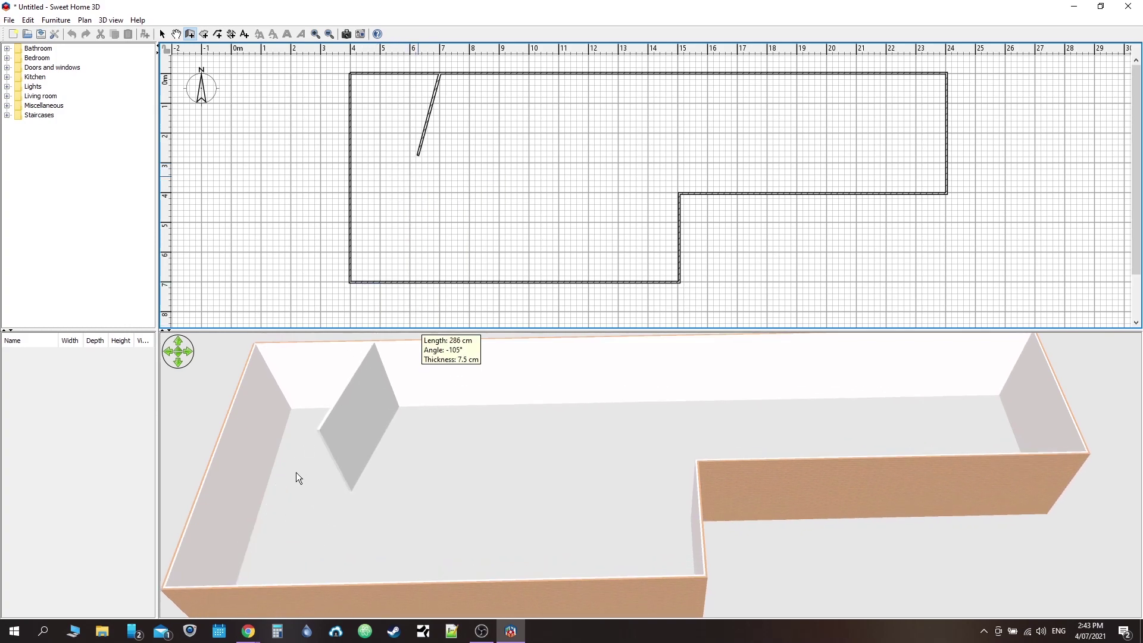
{"action": "left_click", "coordinate": [244, 632]}
{"action": "left_click", "coordinate": [317, 572]}
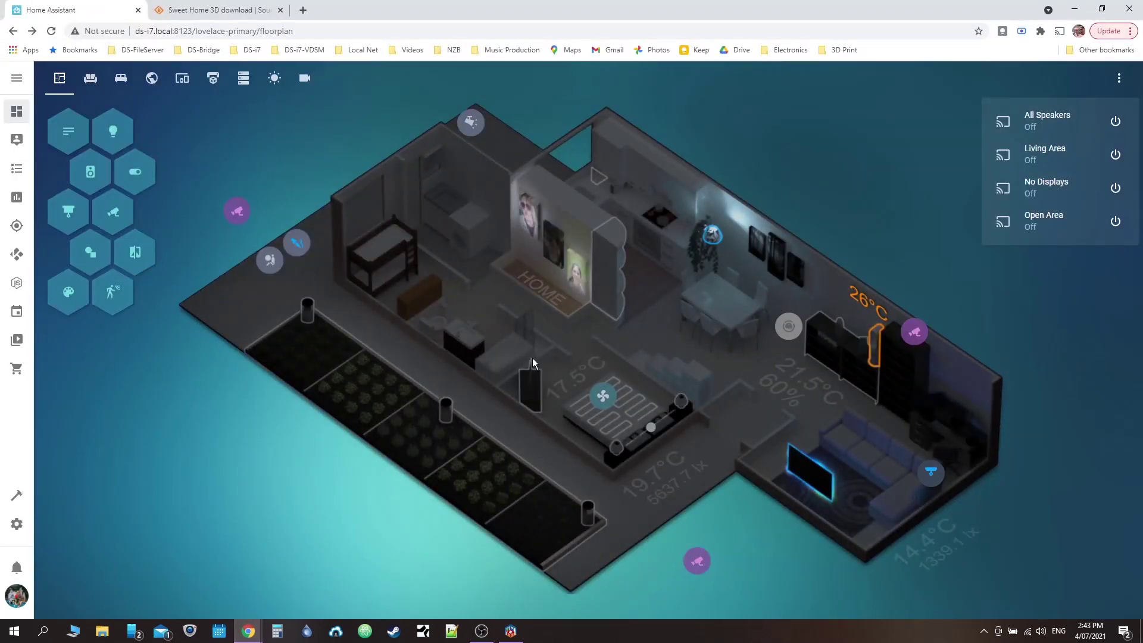
{"action": "right_click", "coordinate": [1016, 95]}
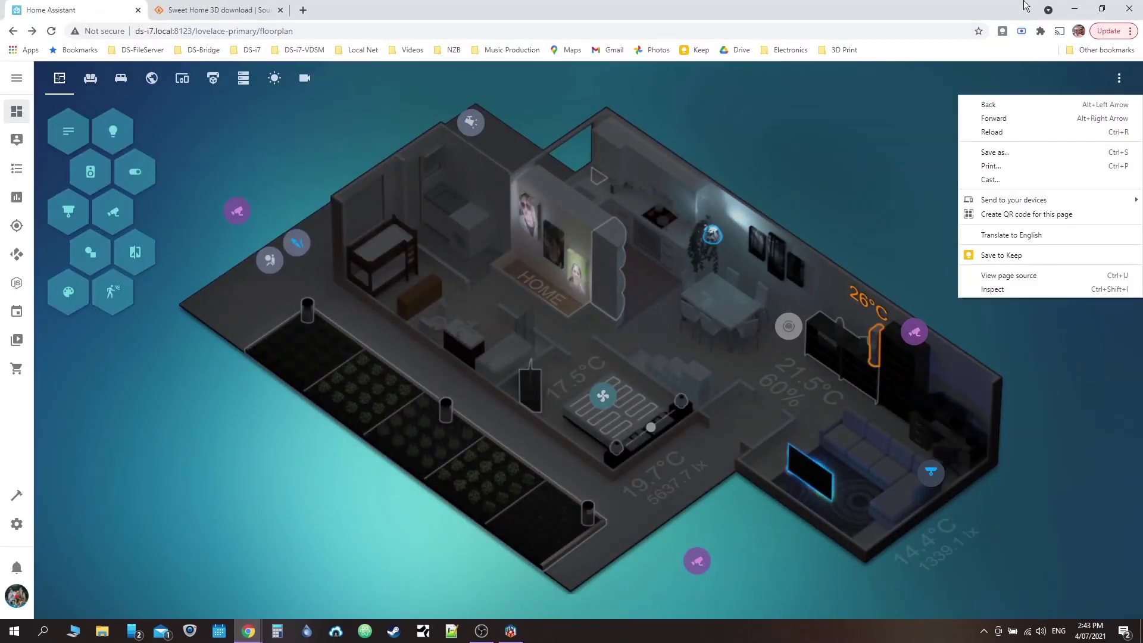
{"action": "left_click", "coordinate": [1076, 7]}
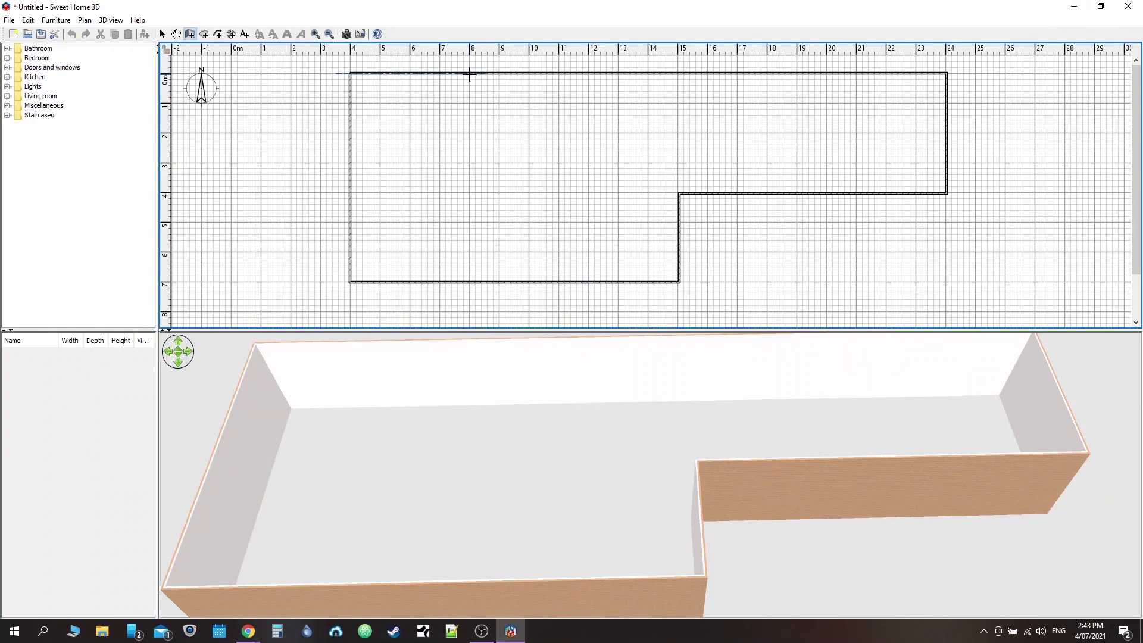
Draw a 304 cm wall down from the top wall and a 394 cm wall across to the left outer wall.
{"action": "left_click", "coordinate": [470, 73]}
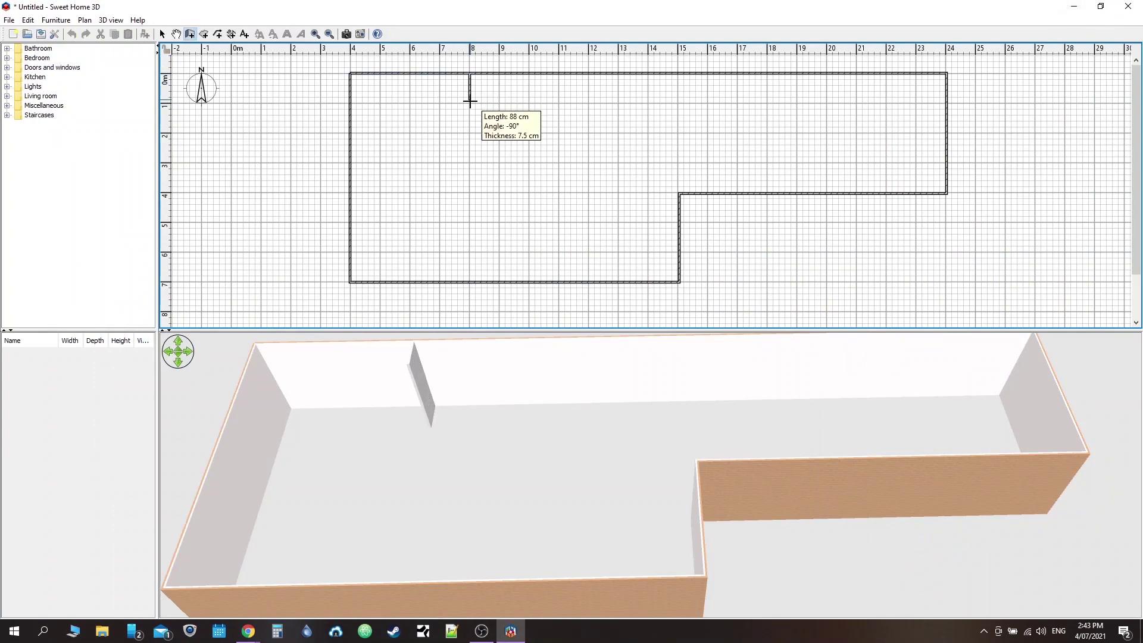
{"action": "left_click", "coordinate": [468, 163]}
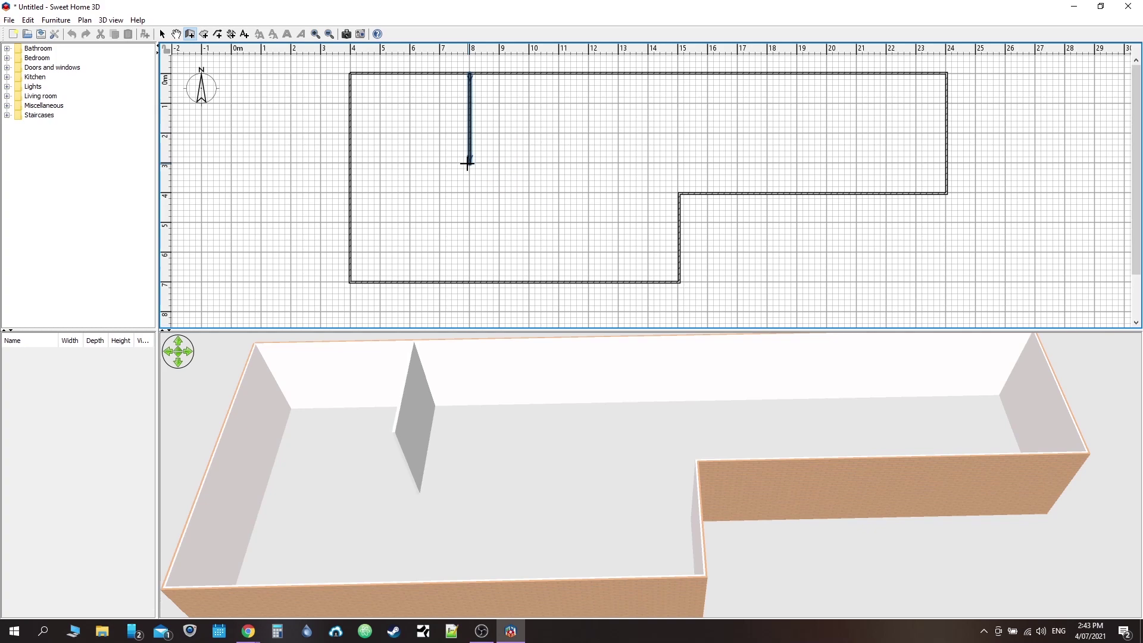
{"action": "left_click", "coordinate": [351, 165]}
{"action": "right_click", "coordinate": [421, 134]}
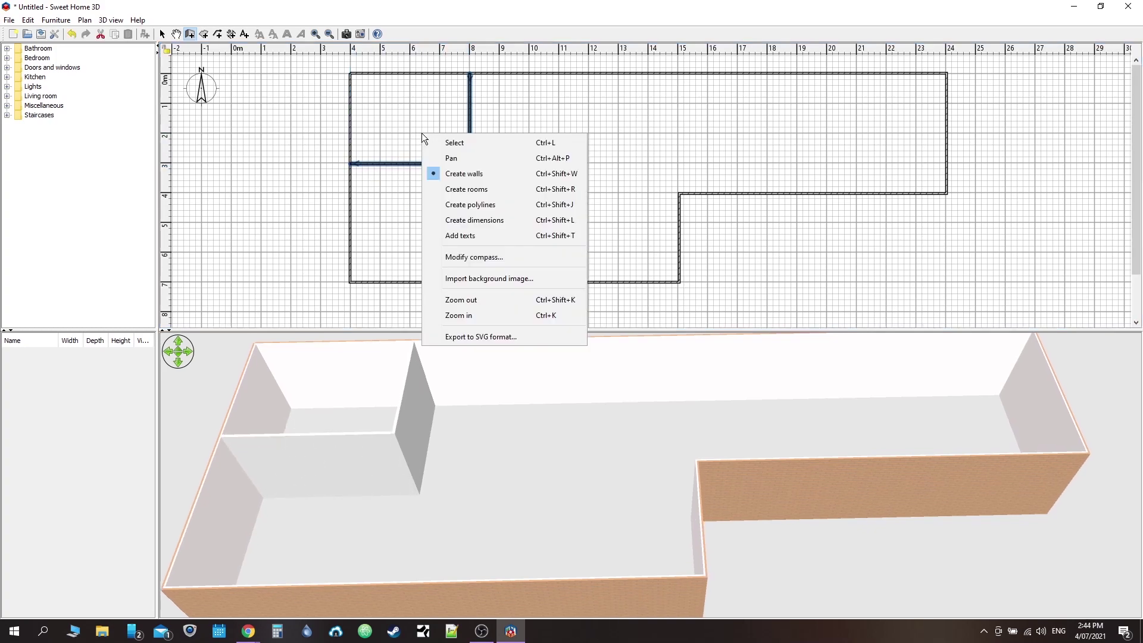
{"action": "left_click", "coordinate": [468, 14]}
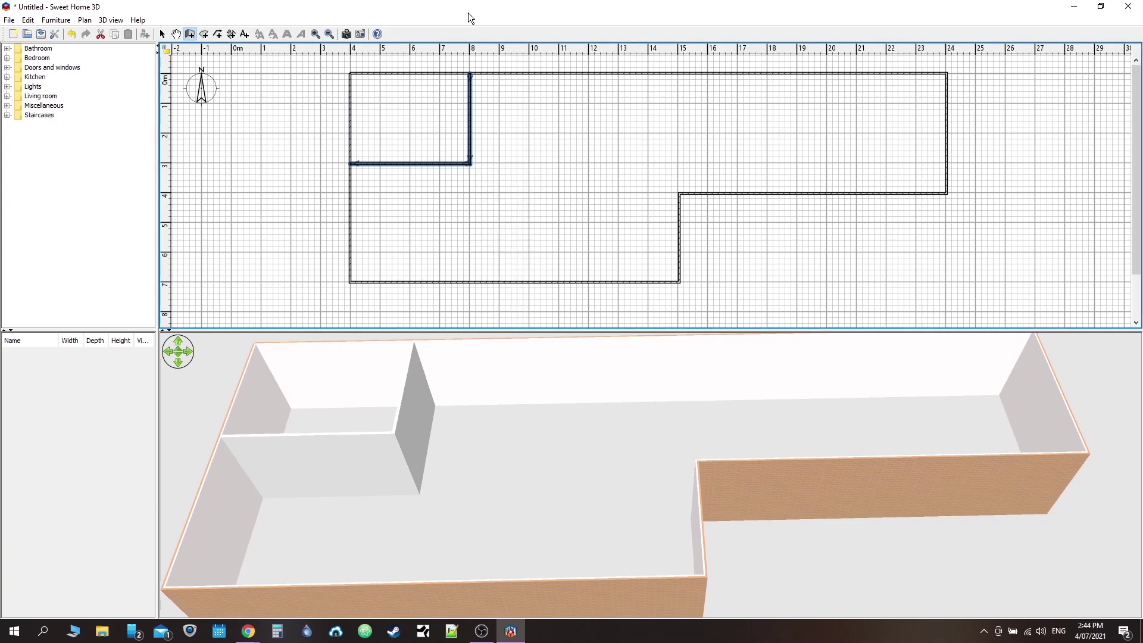
{"action": "right_click", "coordinate": [470, 137]}
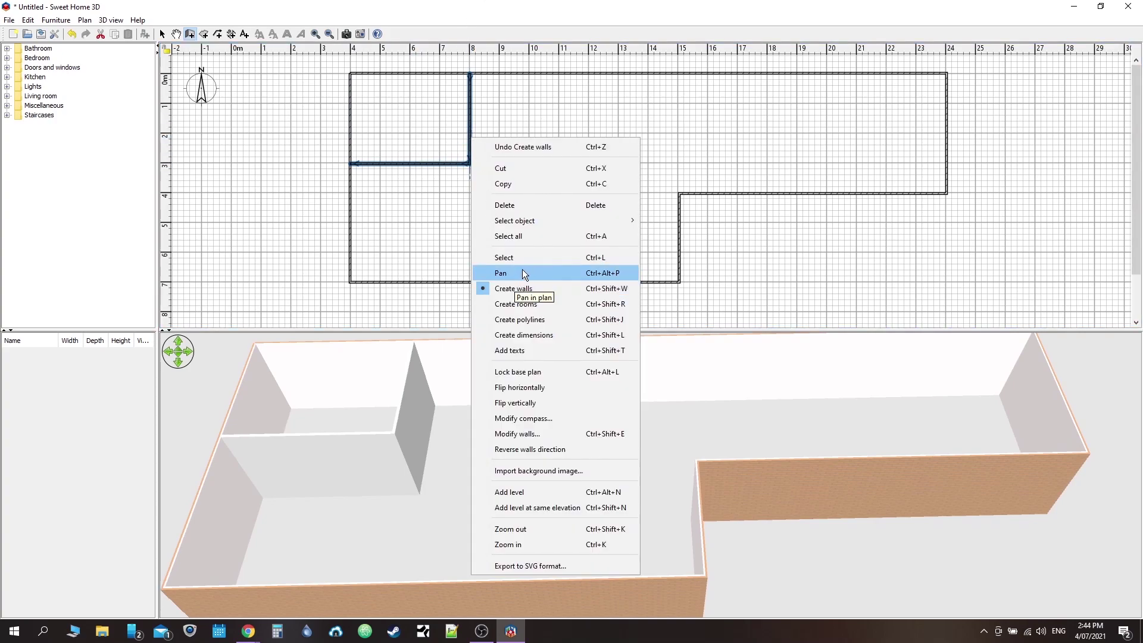
{"action": "left_click", "coordinate": [516, 434]}
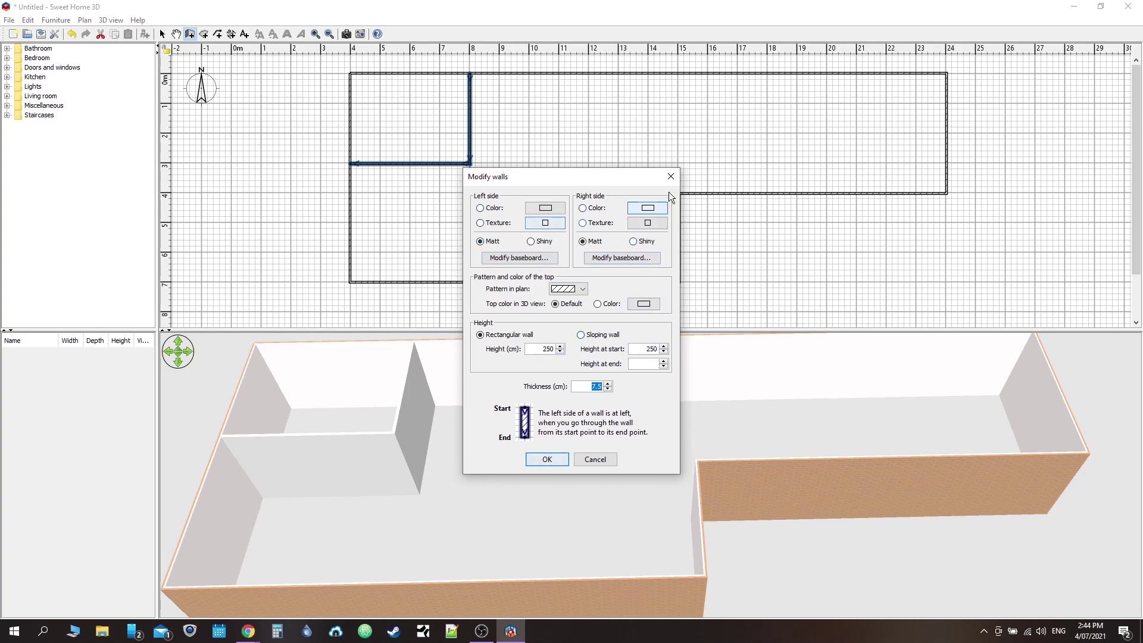
{"action": "left_click", "coordinate": [671, 176]}
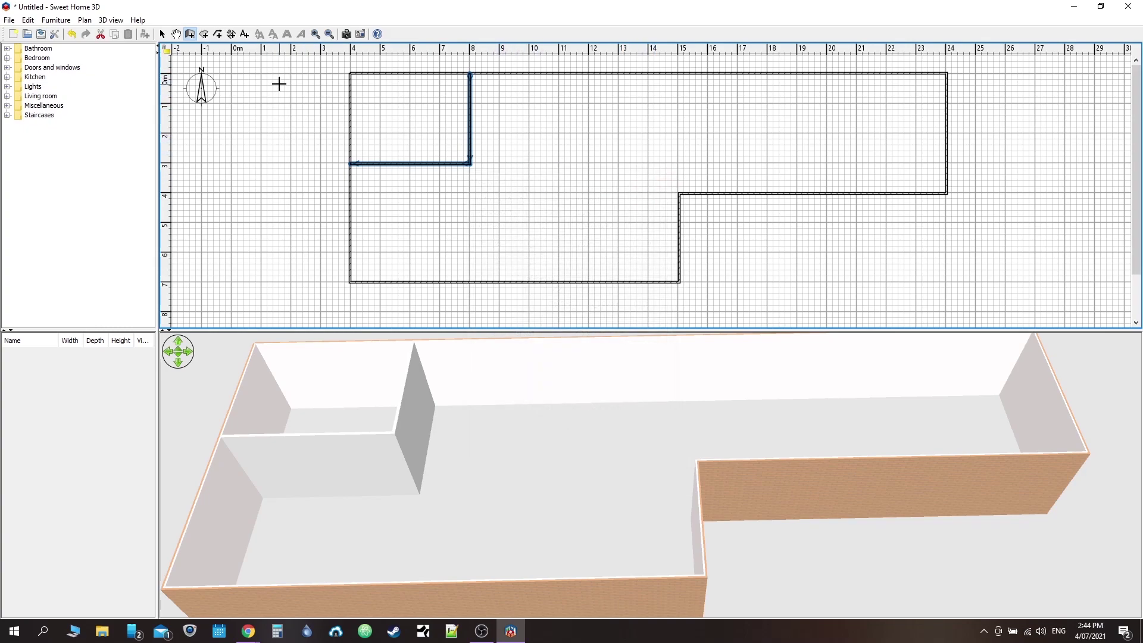
Trace a 502 × 400 cm room at the top-left corner, giving 19.99 m².
{"action": "left_click", "coordinate": [204, 35]}
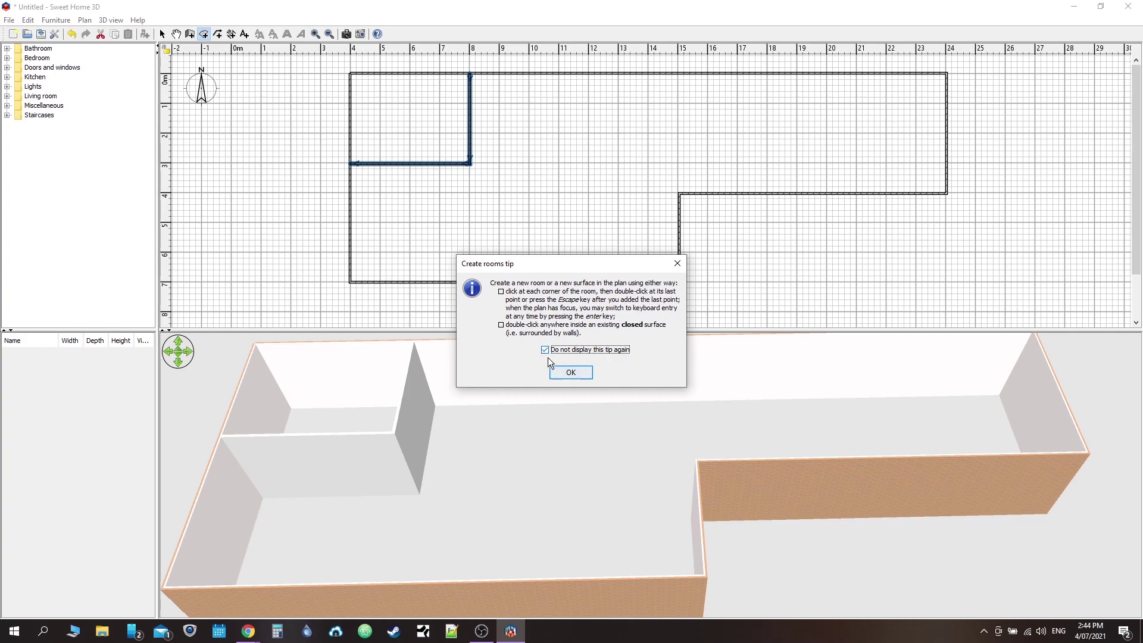
{"action": "left_click", "coordinate": [545, 350]}
{"action": "left_click", "coordinate": [562, 377]}
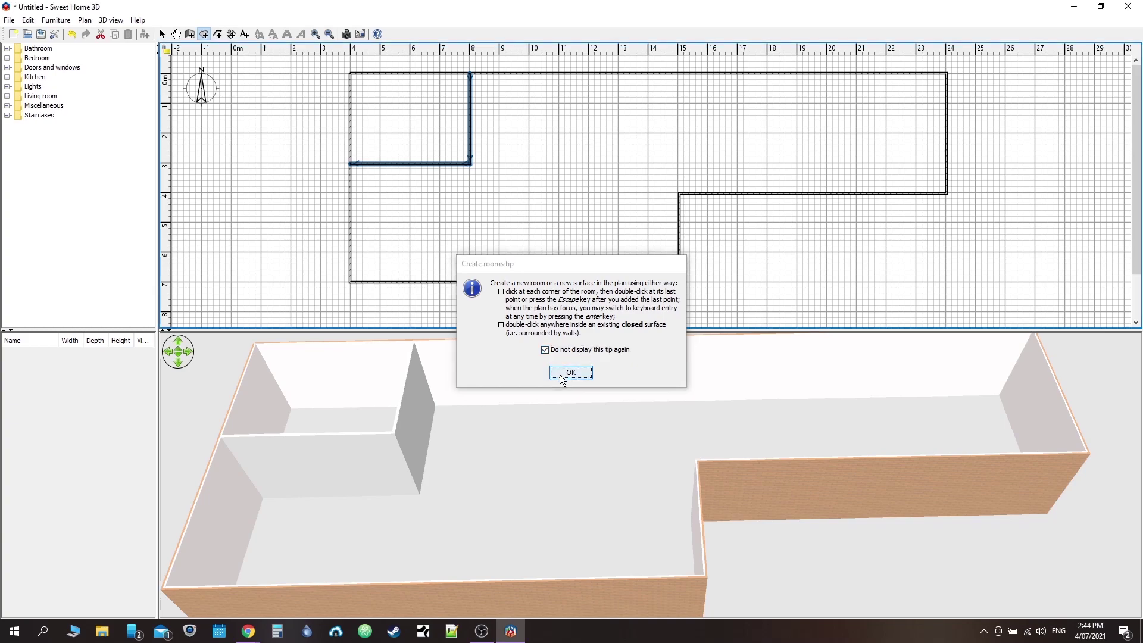
{"action": "left_click", "coordinate": [350, 74]}
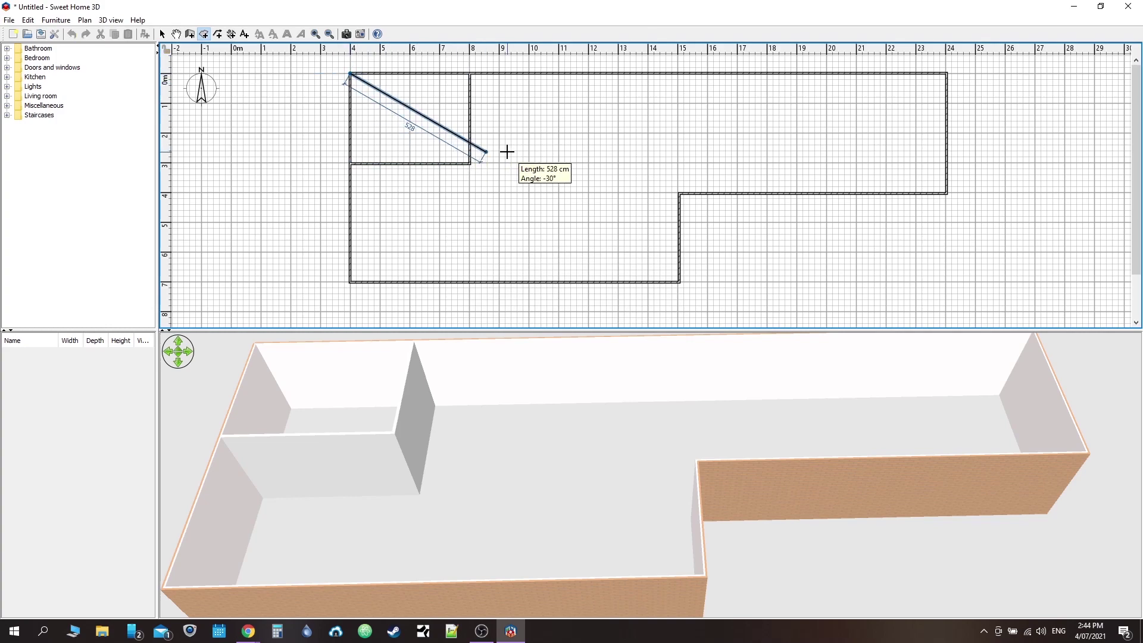
{"action": "left_click", "coordinate": [350, 192]}
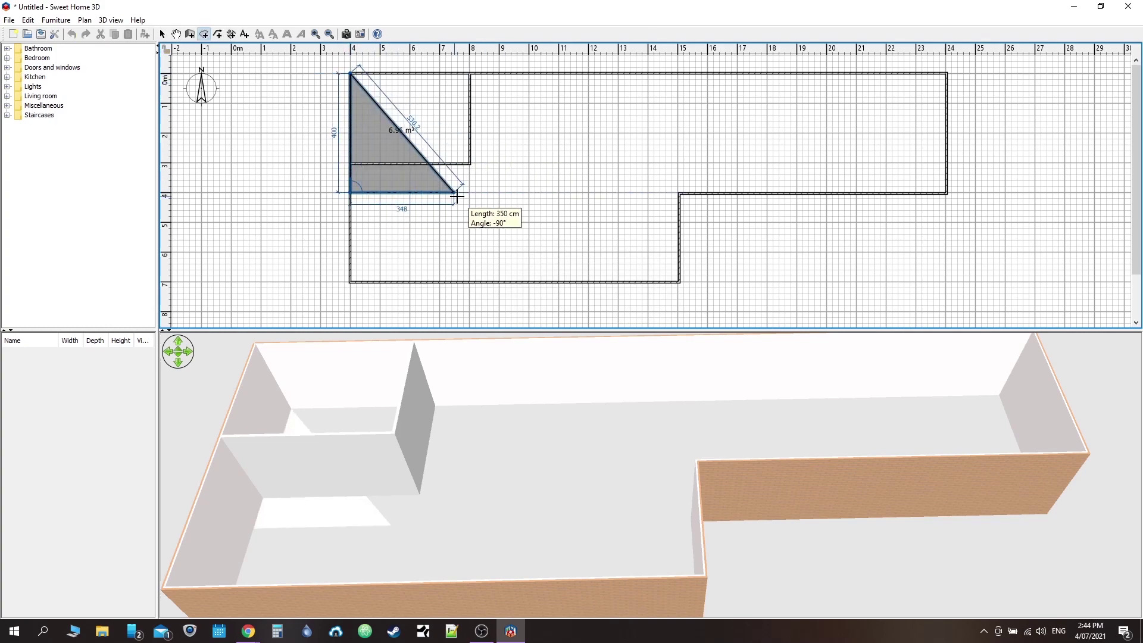
{"action": "left_click", "coordinate": [499, 192]}
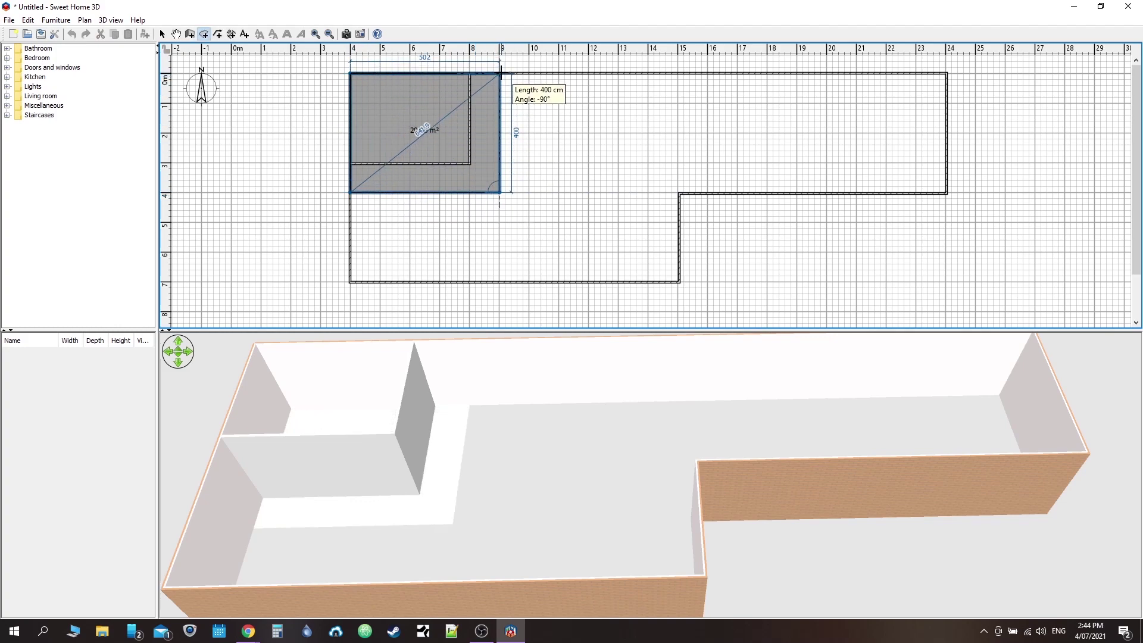
{"action": "left_click", "coordinate": [500, 72]}
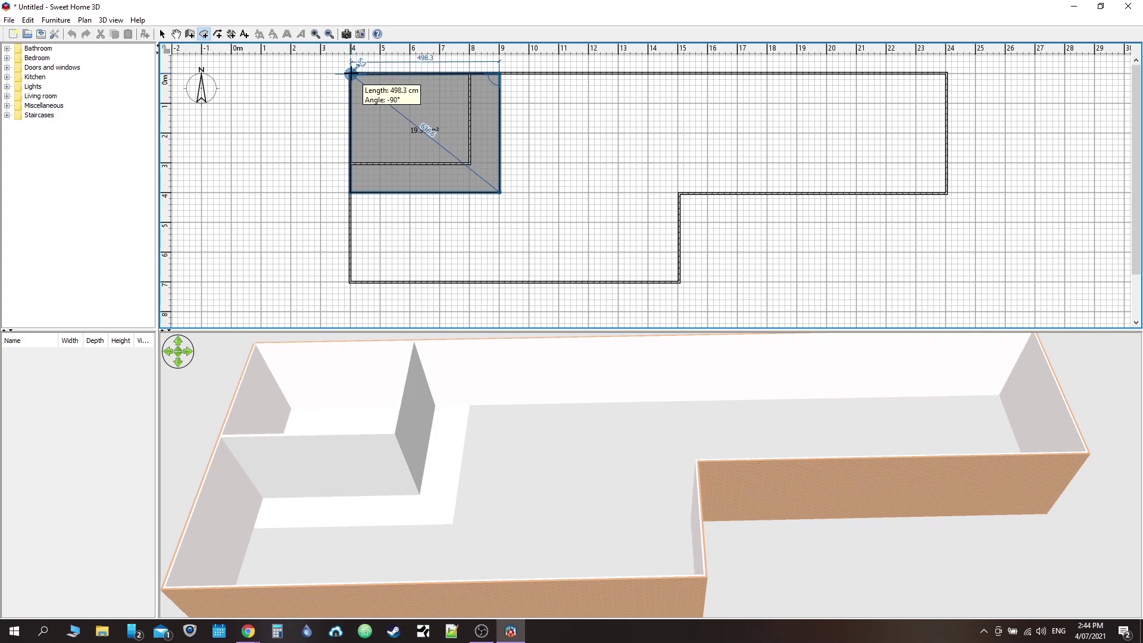
{"action": "right_click", "coordinate": [462, 132]}
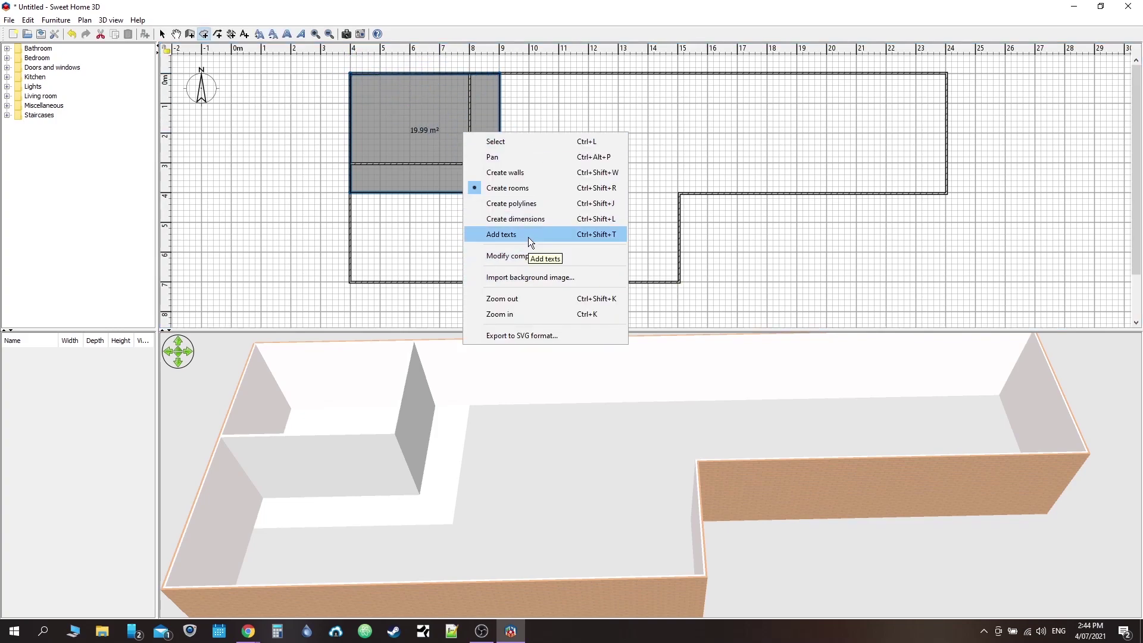
Enable Add baseboard for the 19.99 m² room in Modify rooms and confirm.
{"action": "right_click", "coordinate": [396, 137]}
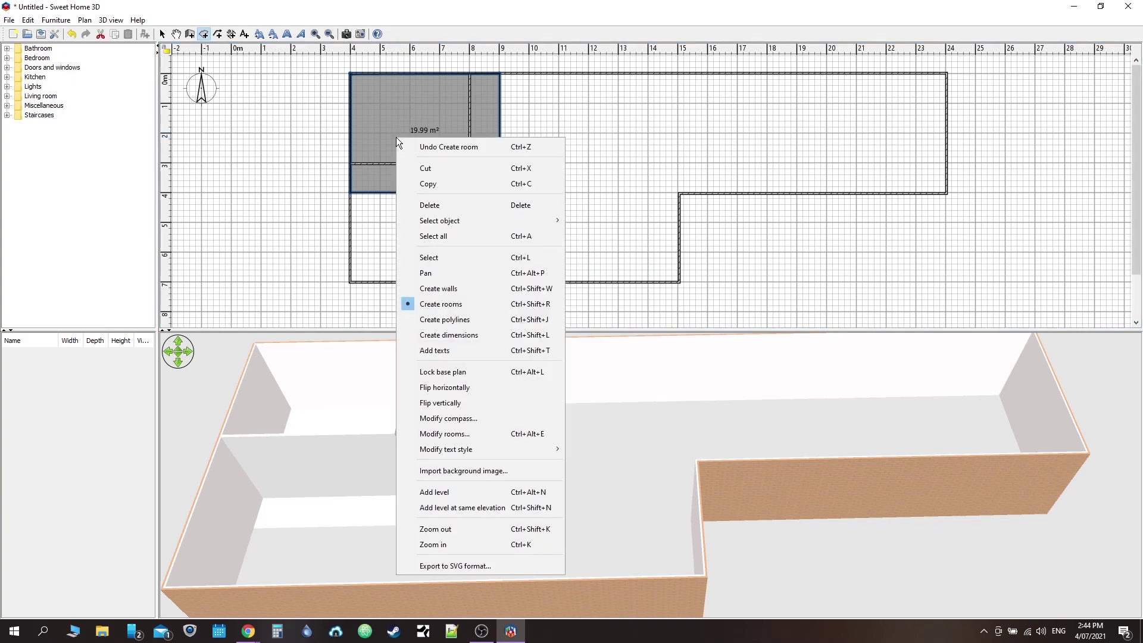
{"action": "left_click", "coordinate": [452, 435]}
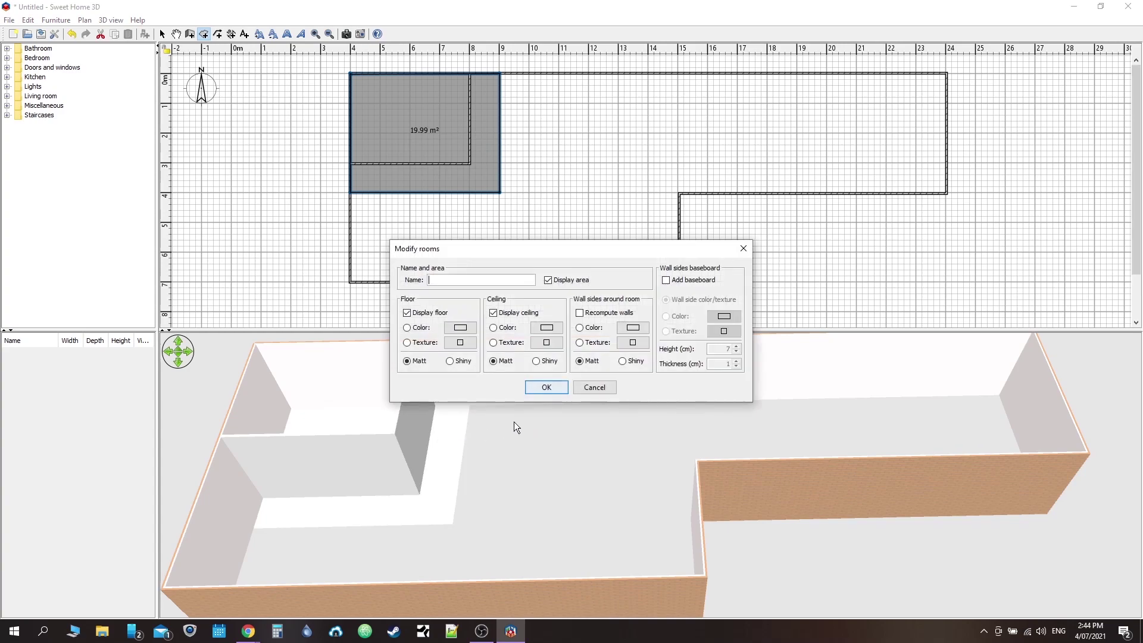
{"action": "left_click", "coordinate": [689, 281]}
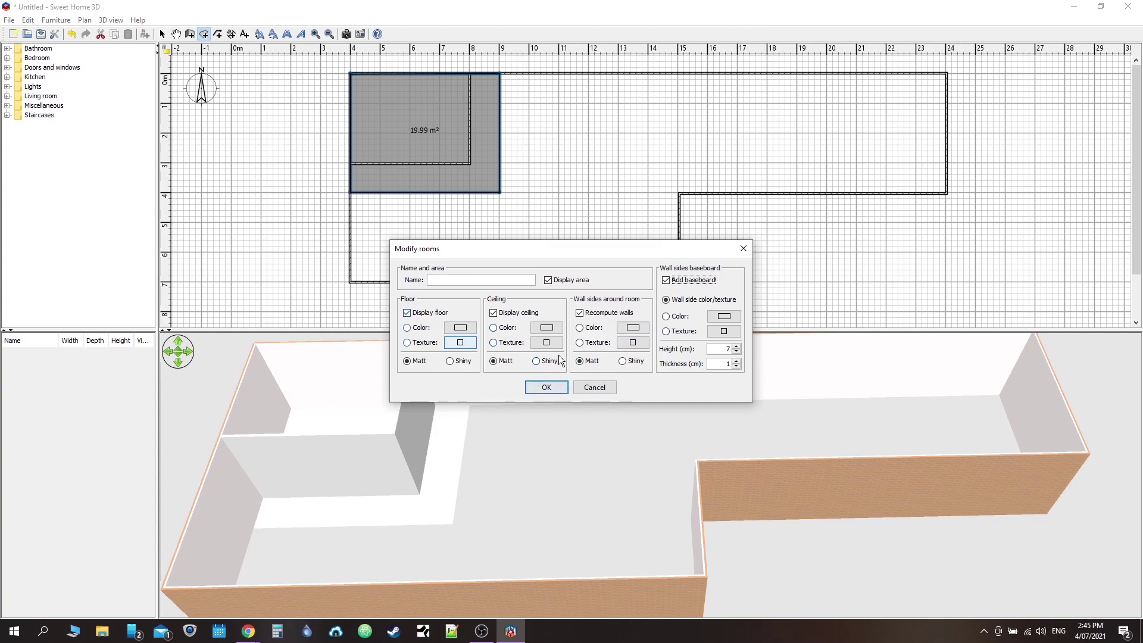
{"action": "left_click", "coordinate": [546, 387]}
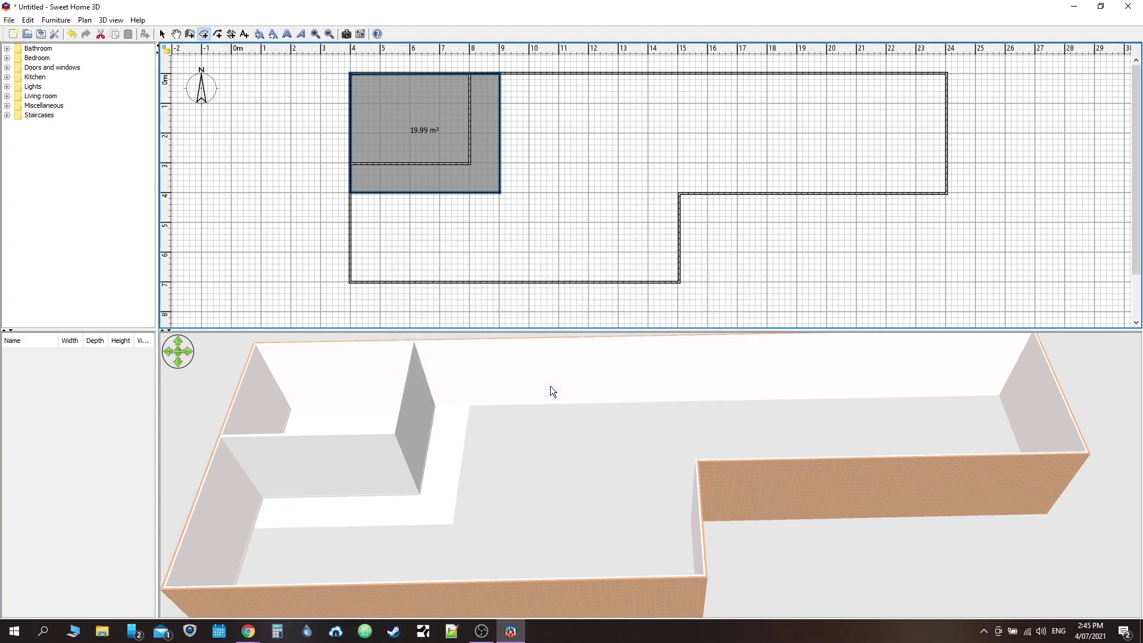
Zoom the 3D view in on the 19.99 m² room and rotate around it to inspect its walls.
{"action": "scroll", "coordinate": [402, 494], "scroll_direction": "up", "scroll_amount": 10}
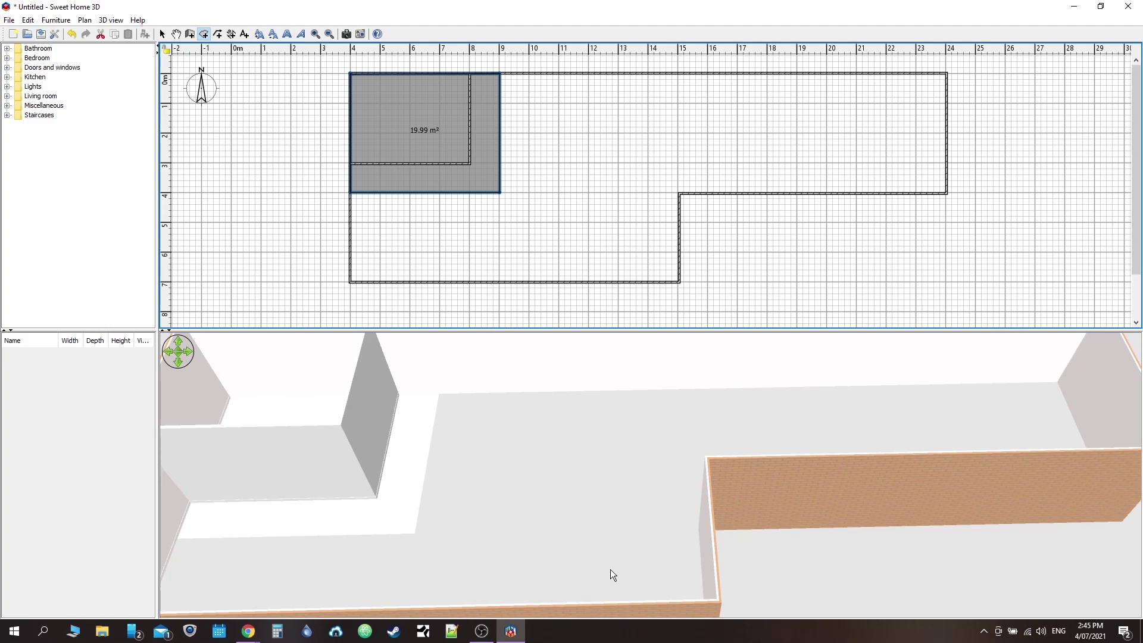
{"action": "mouse_move", "coordinate": [655, 547]}
{"action": "left_mouse_down"}
{"action": "mouse_move", "coordinate": [773, 485]}
{"action": "mouse_move", "coordinate": [872, 461]}
{"action": "mouse_move", "coordinate": [682, 484]}
{"action": "mouse_move", "coordinate": [540, 572]}
{"action": "mouse_move", "coordinate": [638, 535]}
{"action": "left_mouse_up"}
{"action": "right_click", "coordinate": [637, 536]}
{"action": "left_click", "coordinate": [435, 421]}
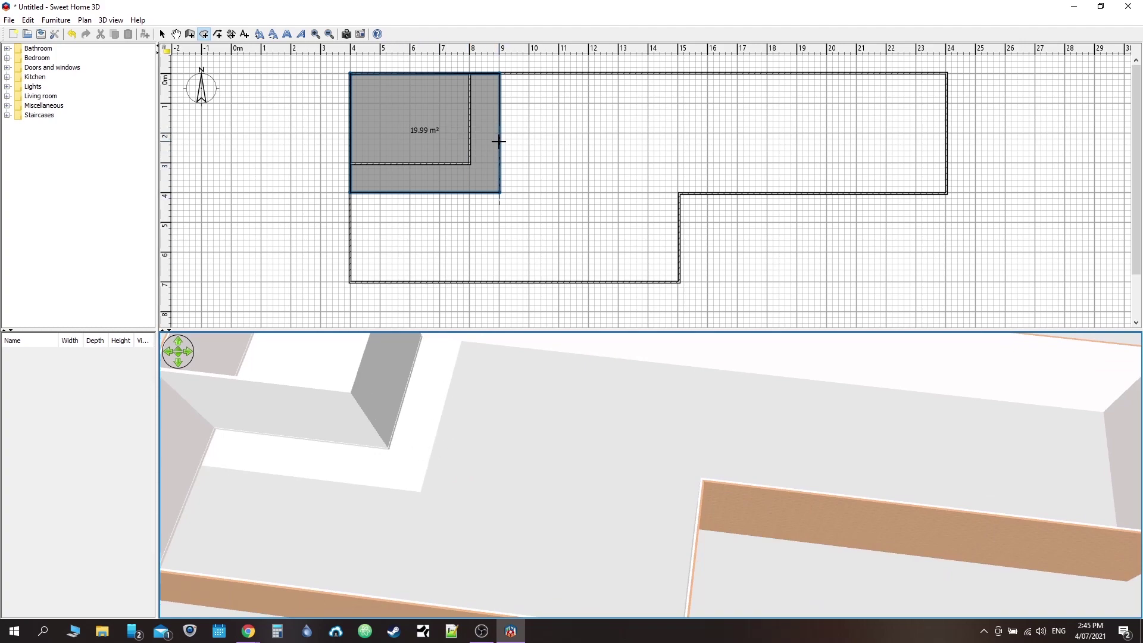
In Select mode, move the inner vertical wall right and the horizontal wall down to the room's edges.
{"action": "left_click", "coordinate": [469, 152]}
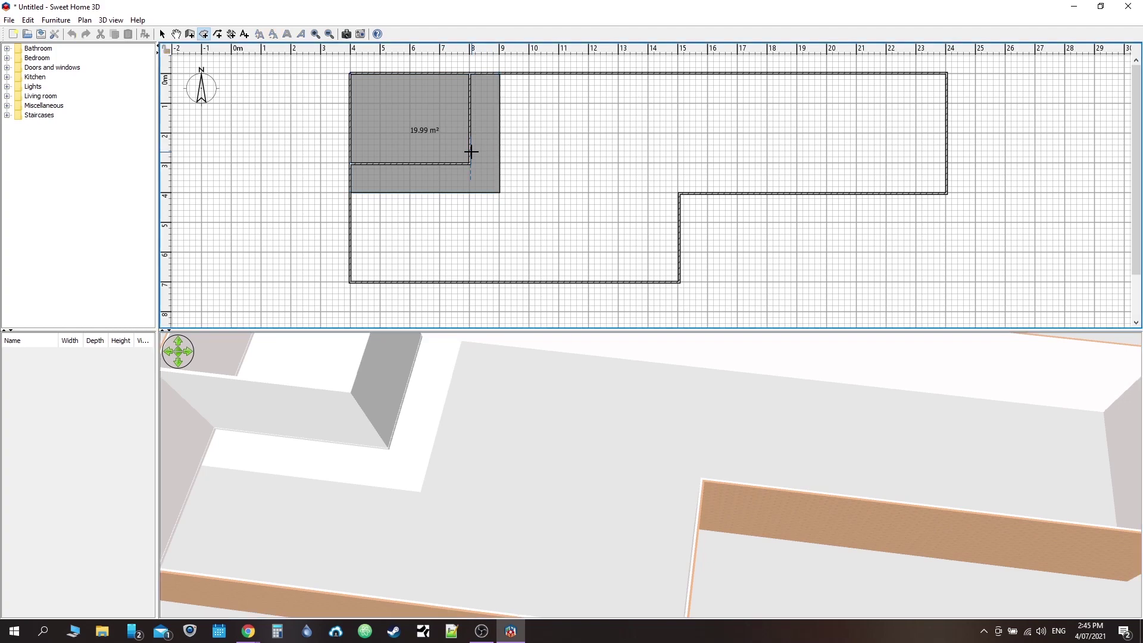
{"action": "right_click", "coordinate": [470, 124]}
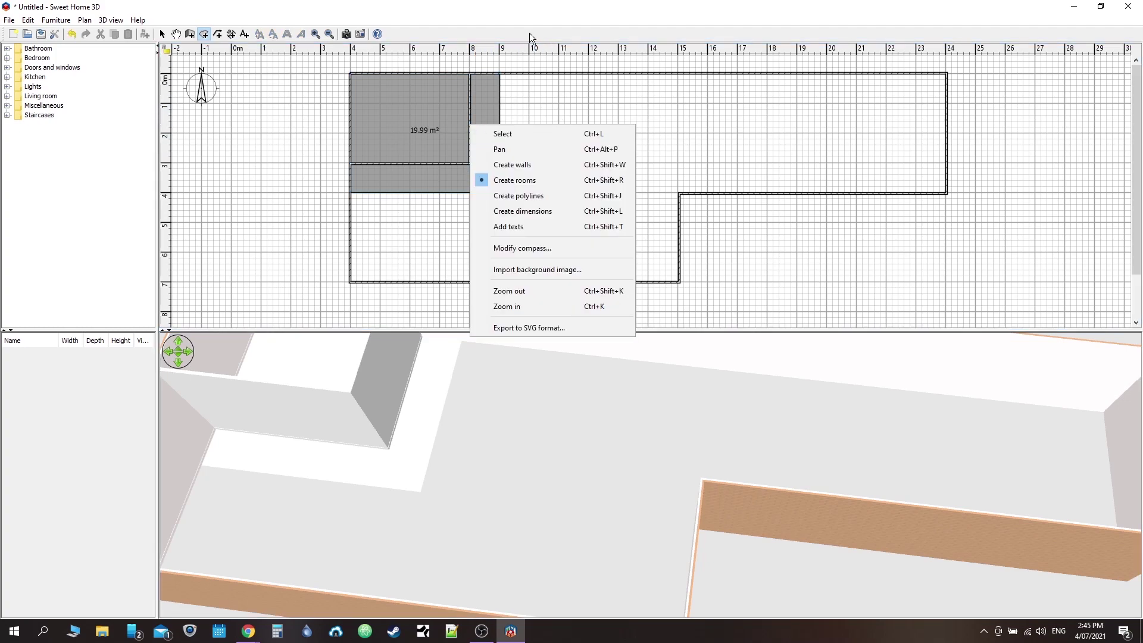
{"action": "left_click", "coordinate": [529, 33]}
{"action": "left_click", "coordinate": [163, 34]}
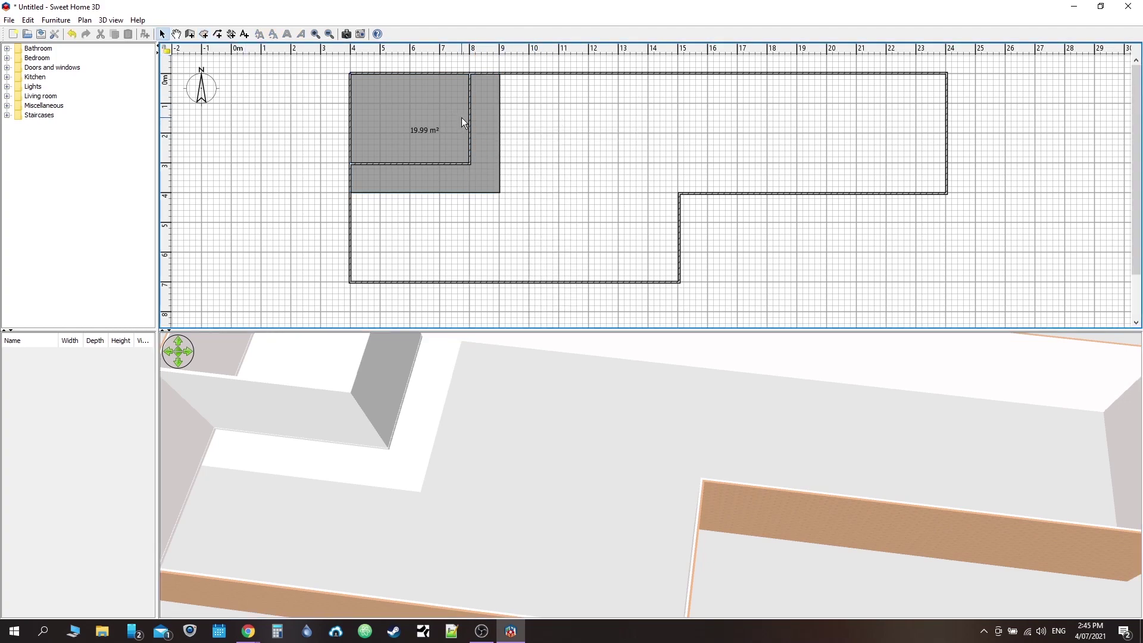
{"action": "left_click_drag", "start_coordinate": [469, 122], "coordinate": [500, 120]}
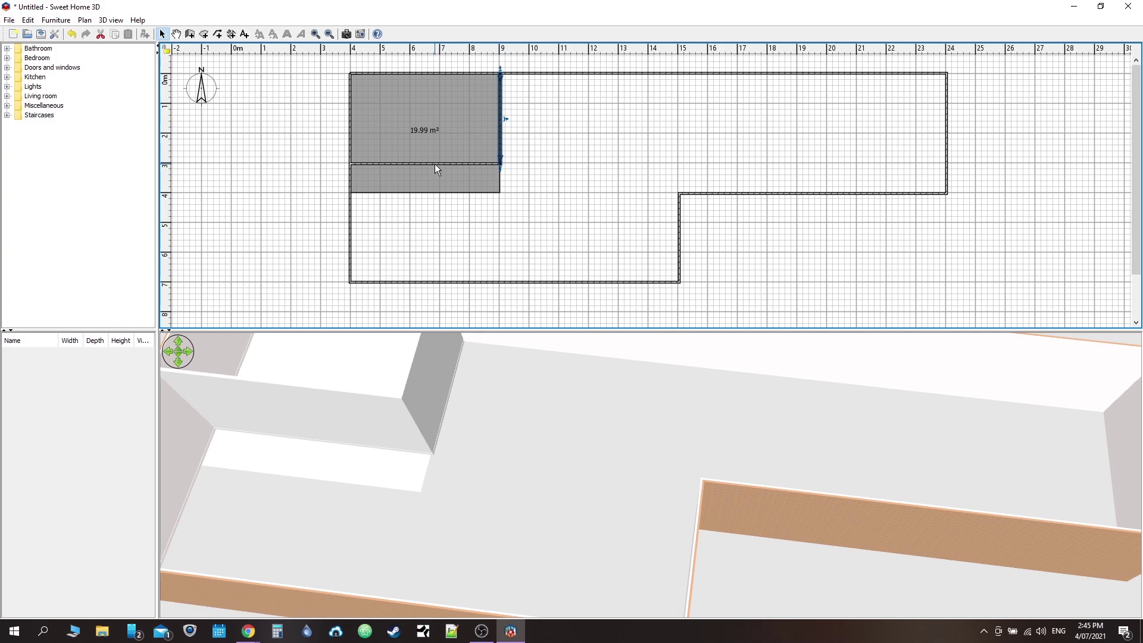
{"action": "left_click_drag", "start_coordinate": [435, 163], "coordinate": [434, 188]}
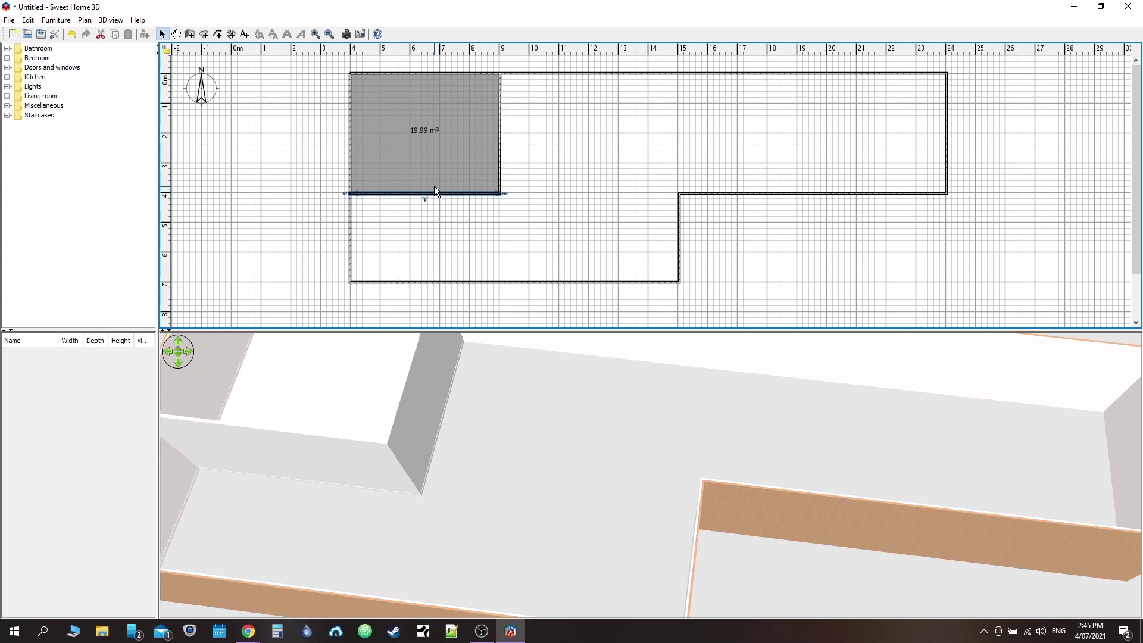
Select the room and set its wall sides colour to blue #1D1DFF in Modify rooms.
{"action": "right_click", "coordinate": [459, 155]}
{"action": "left_click", "coordinate": [400, 131]}
{"action": "left_click", "coordinate": [388, 149]}
{"action": "right_click", "coordinate": [420, 144]}
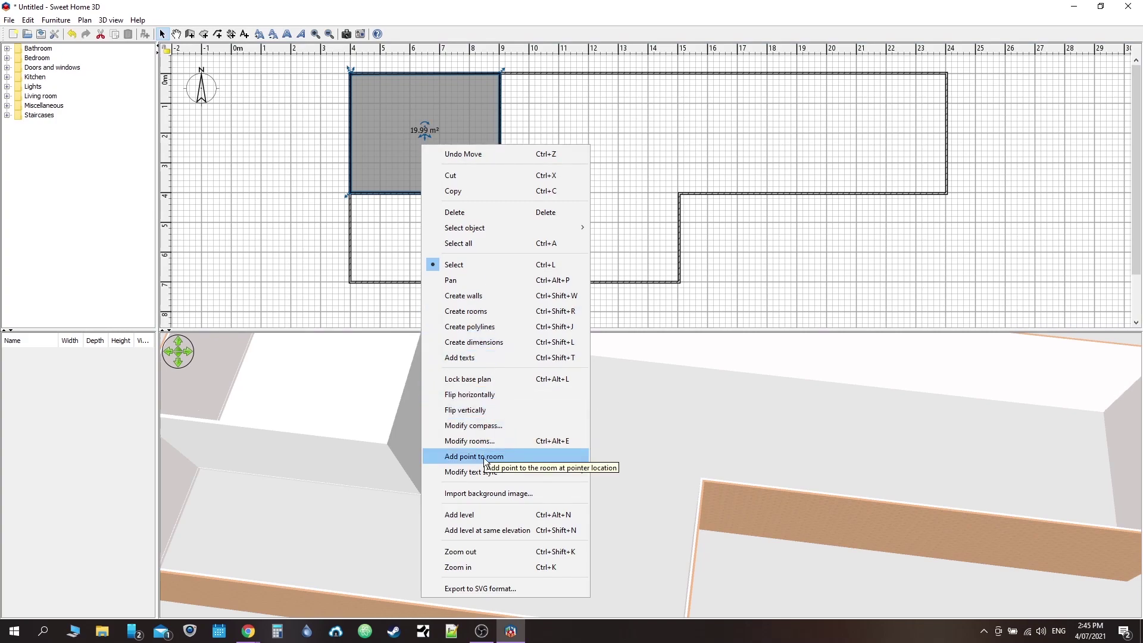
{"action": "left_click", "coordinate": [470, 441]}
{"action": "left_click", "coordinate": [580, 313]}
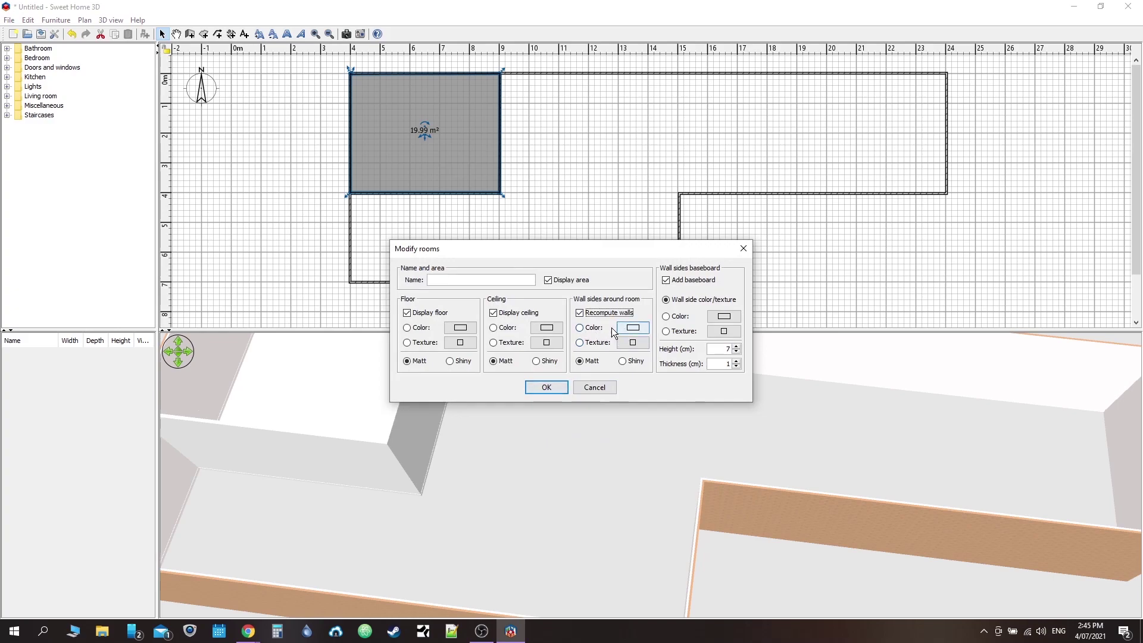
{"action": "left_click", "coordinate": [630, 328]}
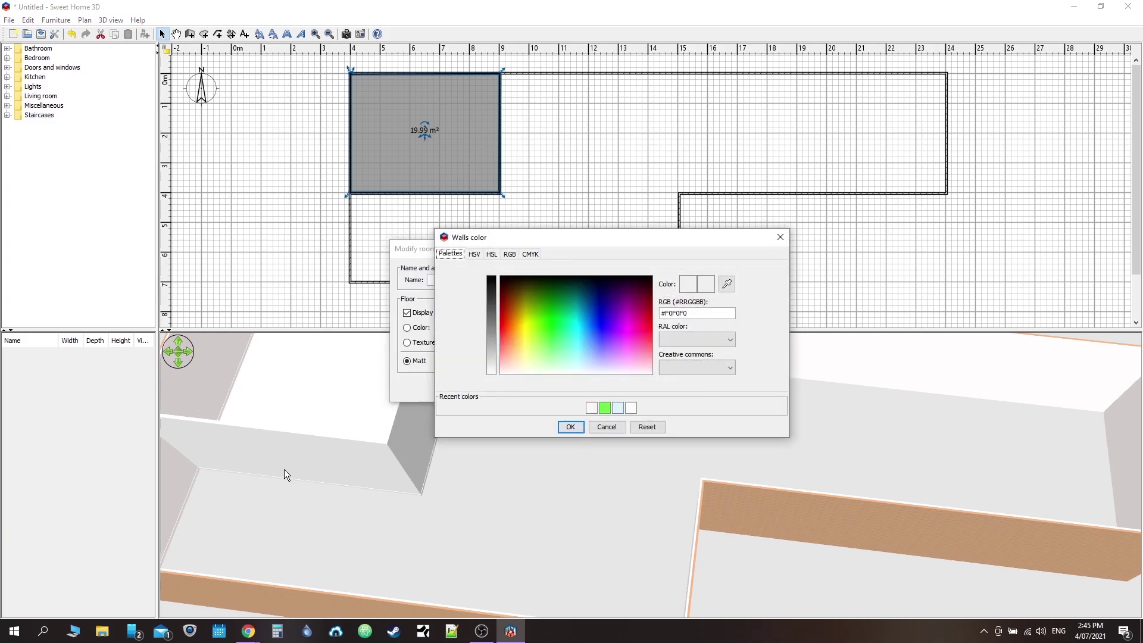
{"action": "left_click", "coordinate": [603, 327]}
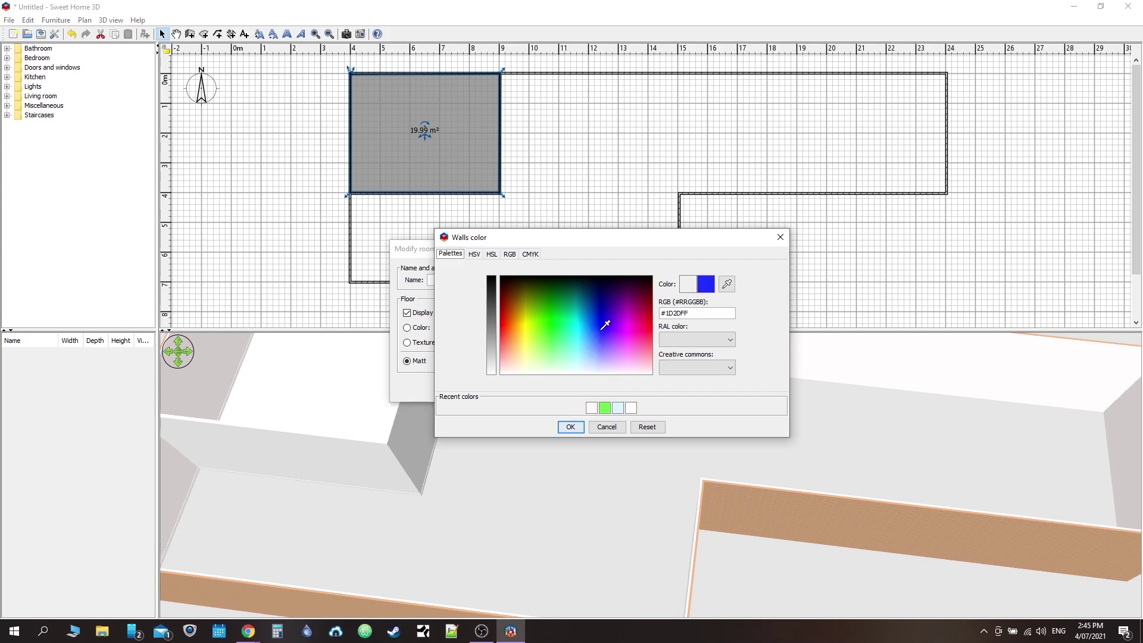
{"action": "left_click", "coordinate": [568, 427]}
{"action": "left_click", "coordinate": [544, 388]}
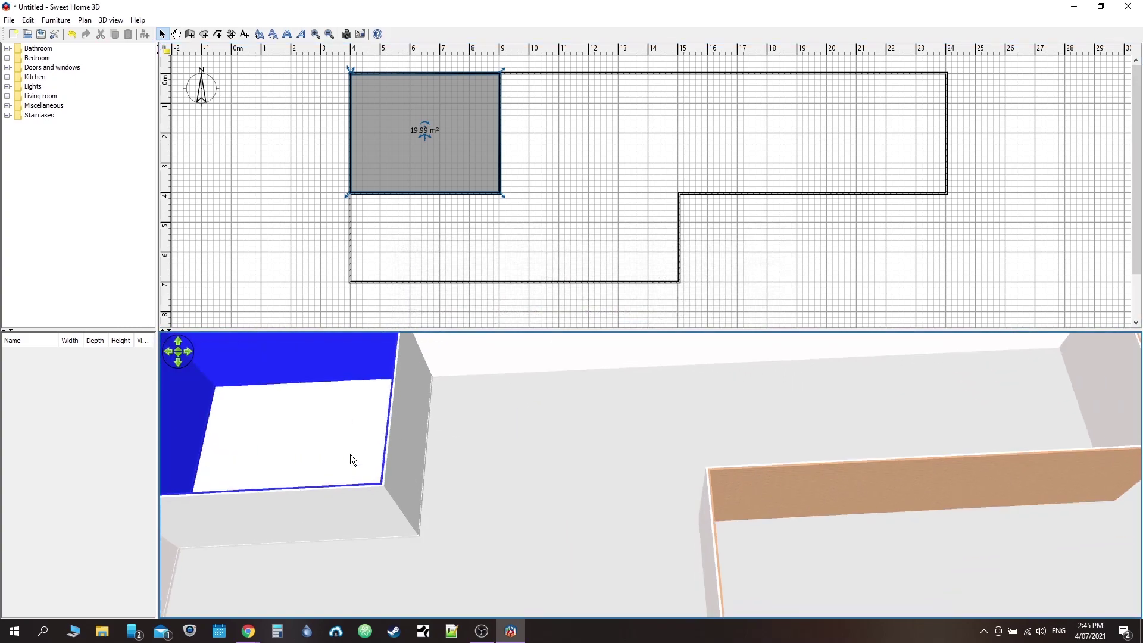
Rotate the 3D view to see the blue walls inside the room.
{"action": "left_click_drag", "start_coordinate": [350, 455], "coordinate": [304, 404]}
{"action": "right_click", "coordinate": [381, 477]}
{"action": "left_click", "coordinate": [335, 369]}
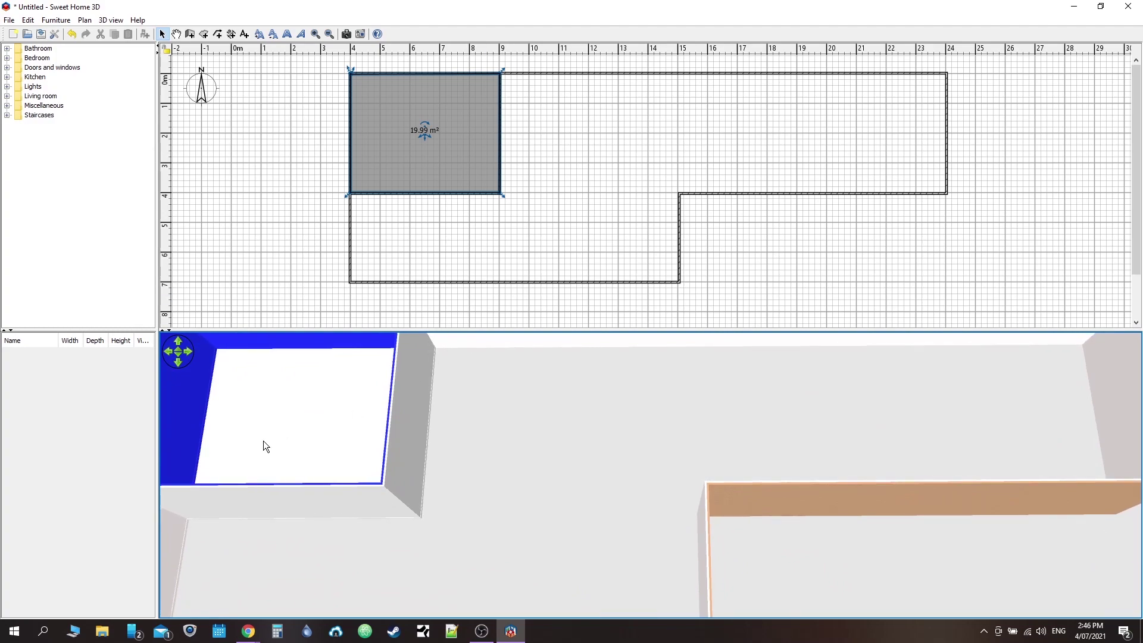
Set the room's floor to a plain pink colour in Modify rooms.
{"action": "right_click", "coordinate": [378, 136]}
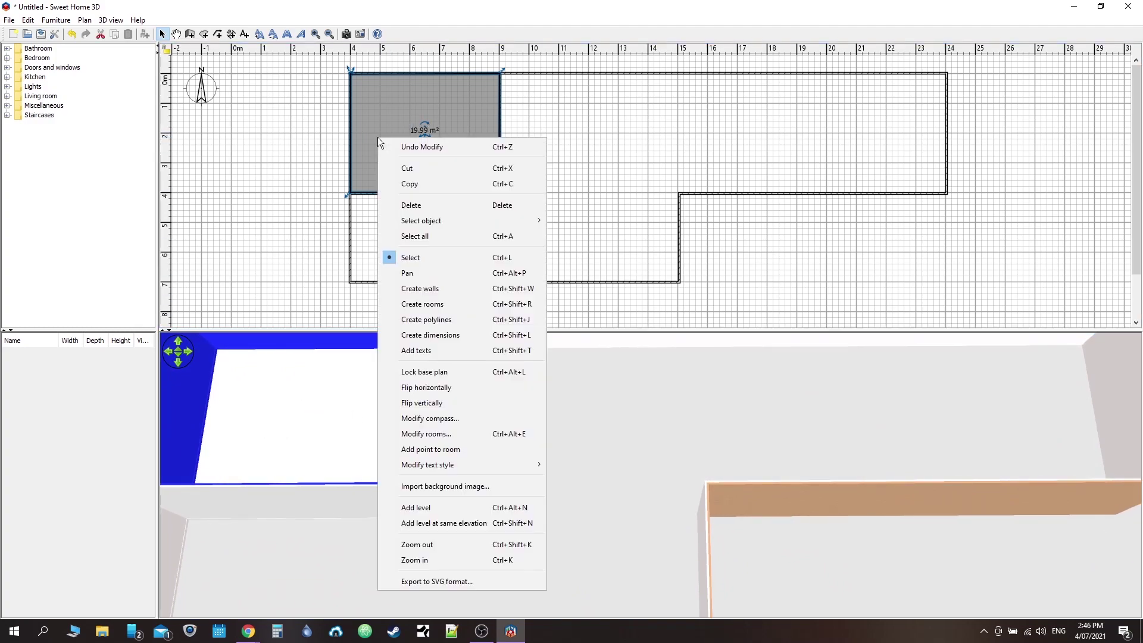
{"action": "left_click", "coordinate": [432, 436]}
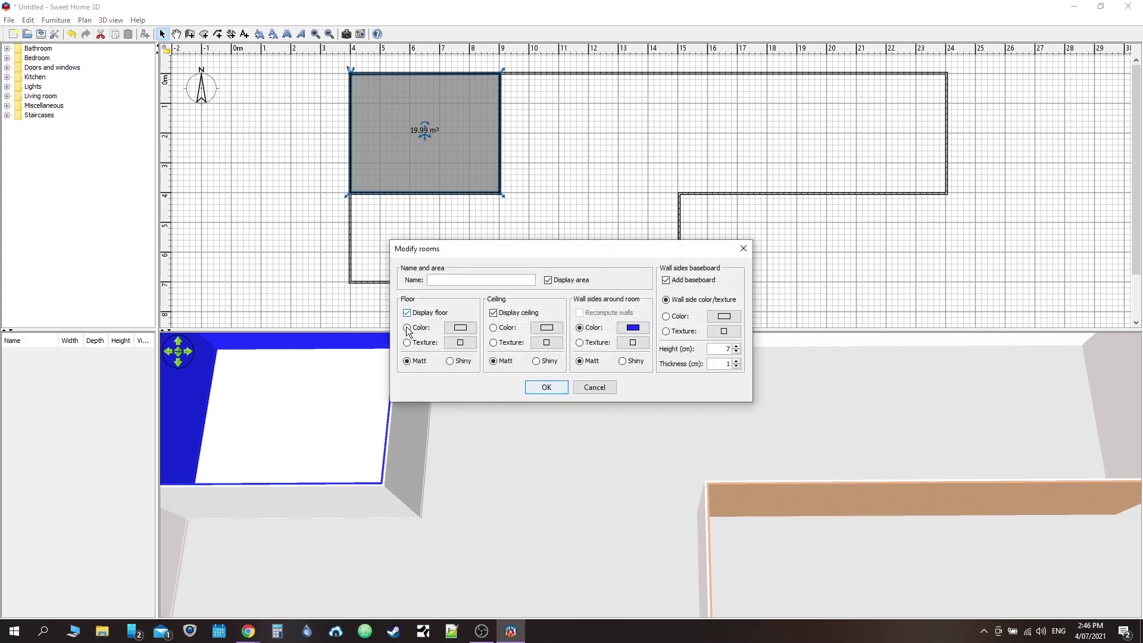
{"action": "left_click", "coordinate": [459, 329]}
{"action": "left_click", "coordinate": [459, 331]}
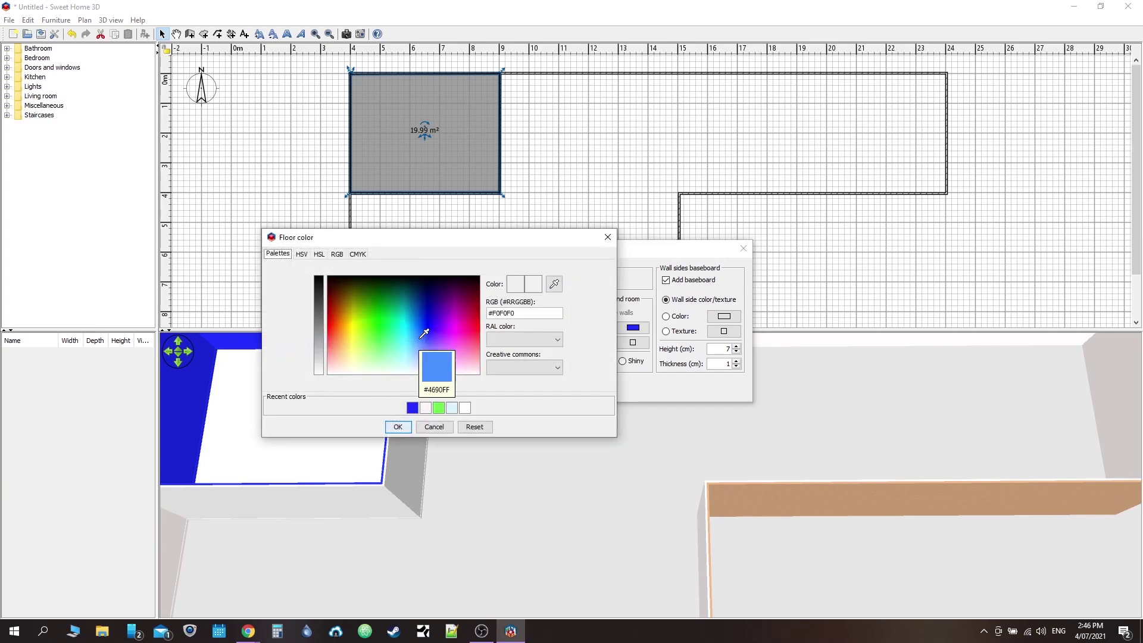
{"action": "left_click", "coordinate": [455, 339]}
{"action": "left_click", "coordinate": [397, 427]}
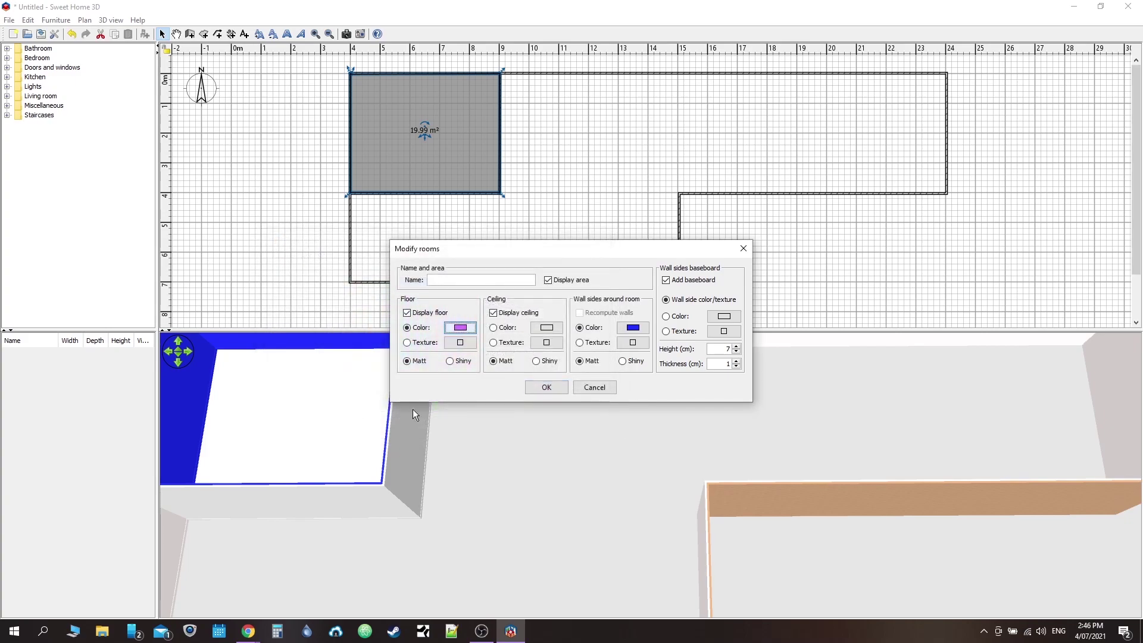
{"action": "left_click", "coordinate": [546, 387]}
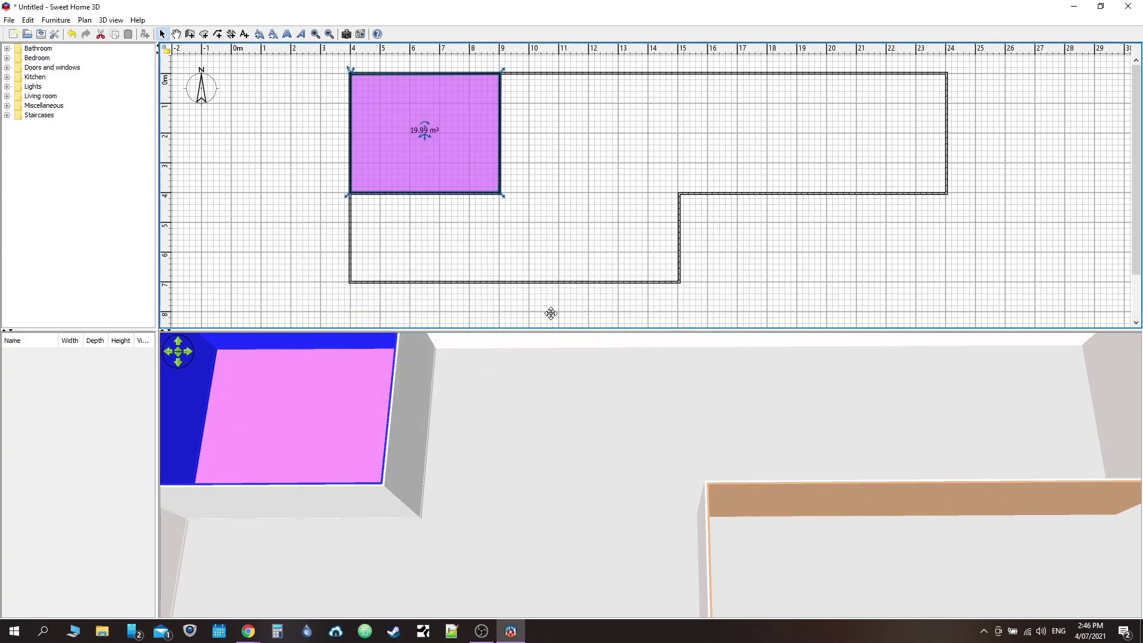
Rotate and zoom out the 3D view to inspect the pink floor against the blue walls.
{"action": "mouse_move", "coordinate": [632, 437]}
{"action": "left_mouse_down"}
{"action": "mouse_move", "coordinate": [726, 387]}
{"action": "mouse_move", "coordinate": [605, 395]}
{"action": "mouse_move", "coordinate": [656, 427]}
{"action": "mouse_move", "coordinate": [640, 421]}
{"action": "left_mouse_up"}
{"action": "right_click", "coordinate": [640, 422]}
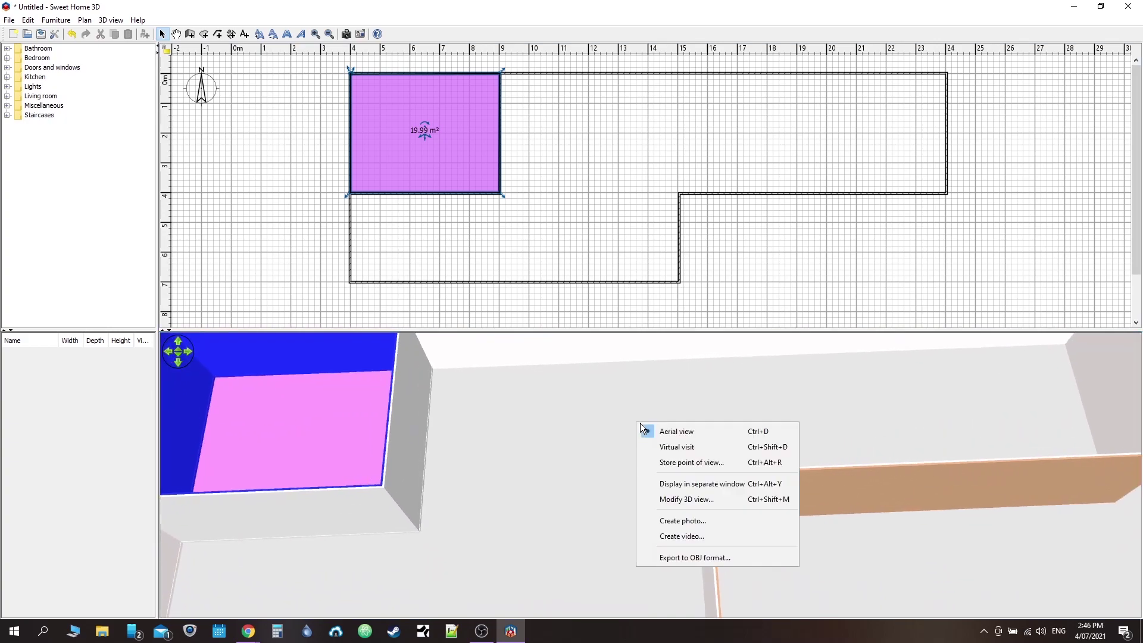
{"action": "left_click", "coordinate": [601, 458]}
{"action": "scroll", "coordinate": [601, 457], "scroll_direction": "down", "scroll_amount": 5}
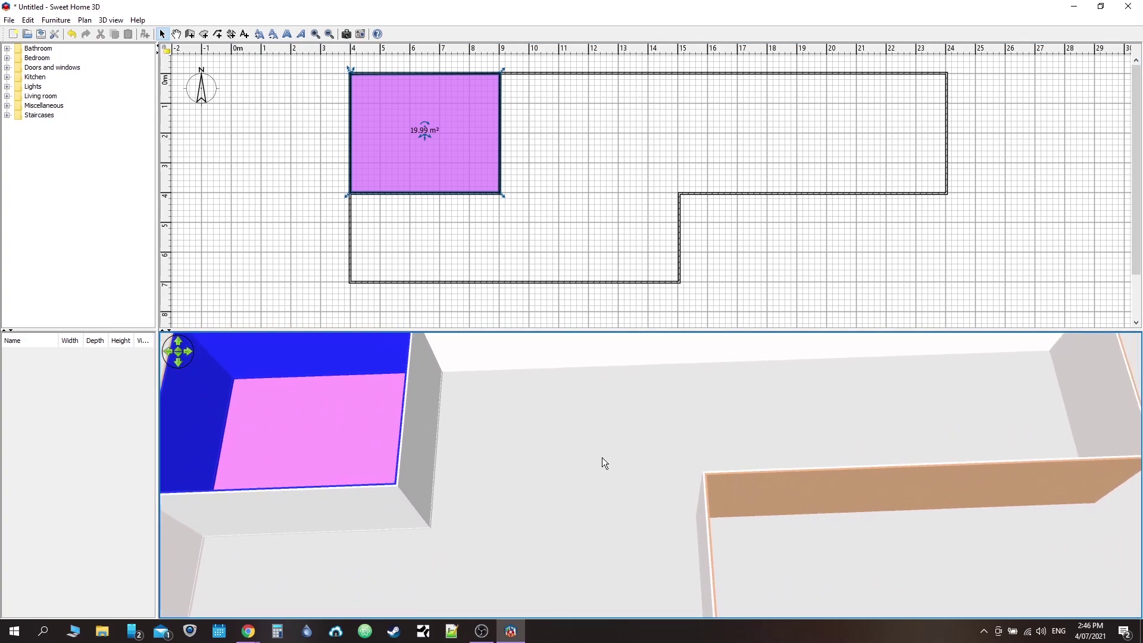
{"action": "scroll", "coordinate": [605, 456], "scroll_direction": "down", "scroll_amount": 2}
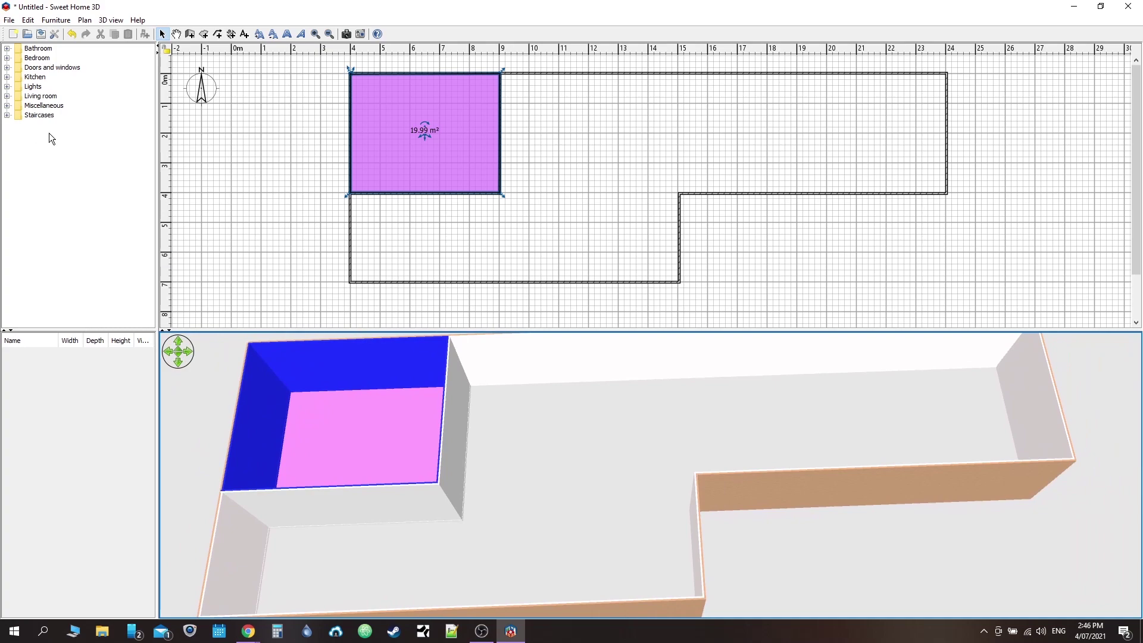
Drag the Kitchen cabinet from the Kitchen catalog onto the plan against the top wall near 20 m.
{"action": "left_click", "coordinate": [8, 49]}
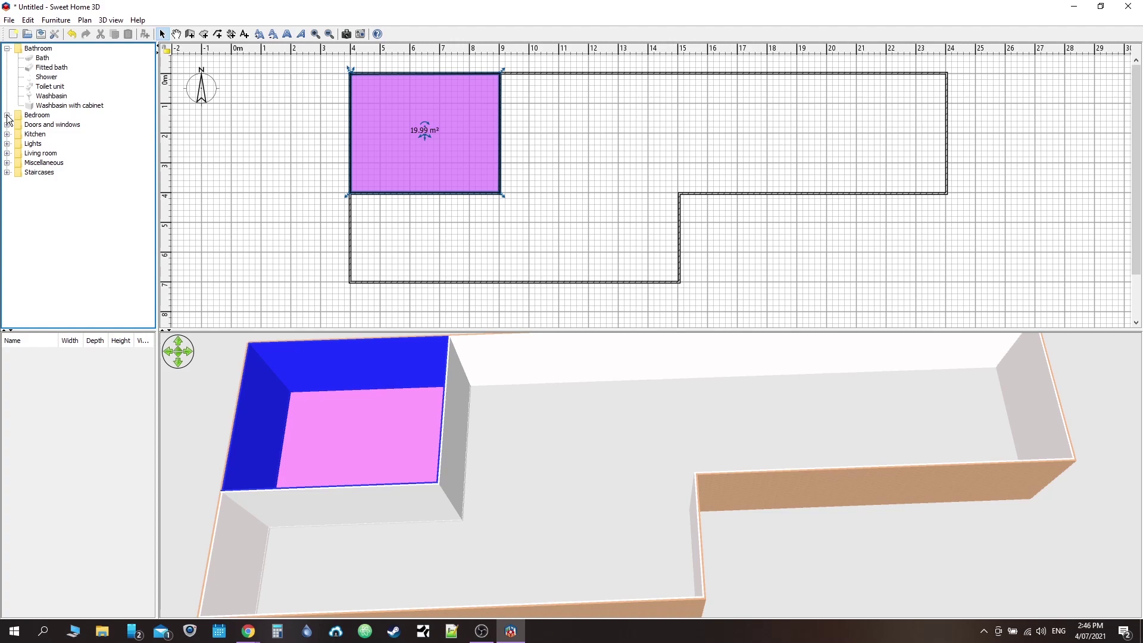
{"action": "mouse_move", "coordinate": [33, 63]}
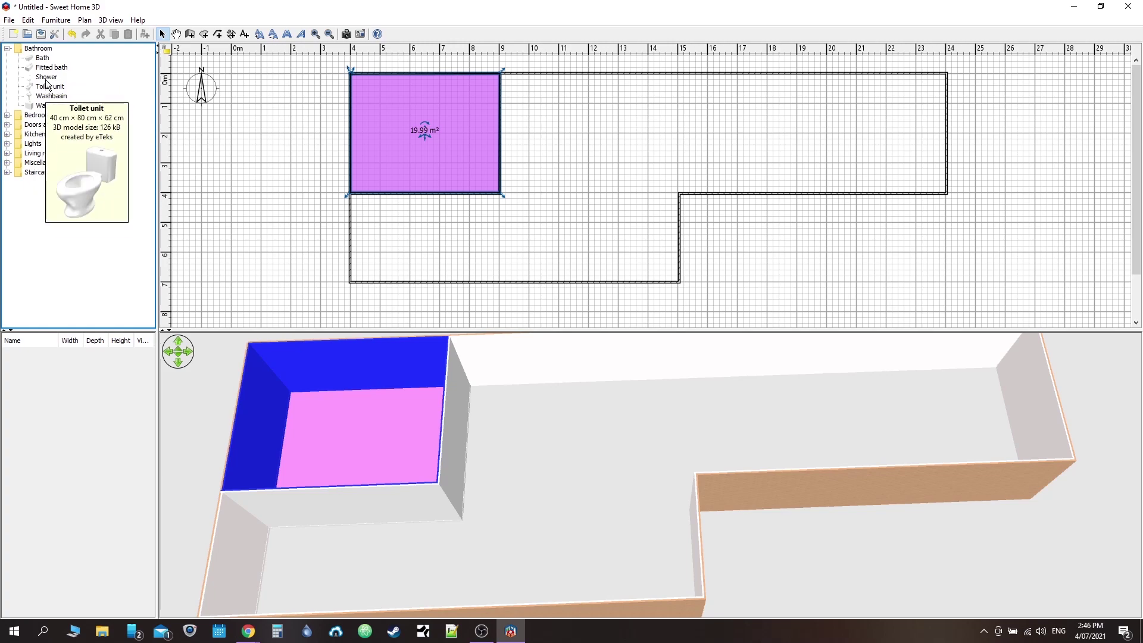
{"action": "left_click", "coordinate": [7, 135]}
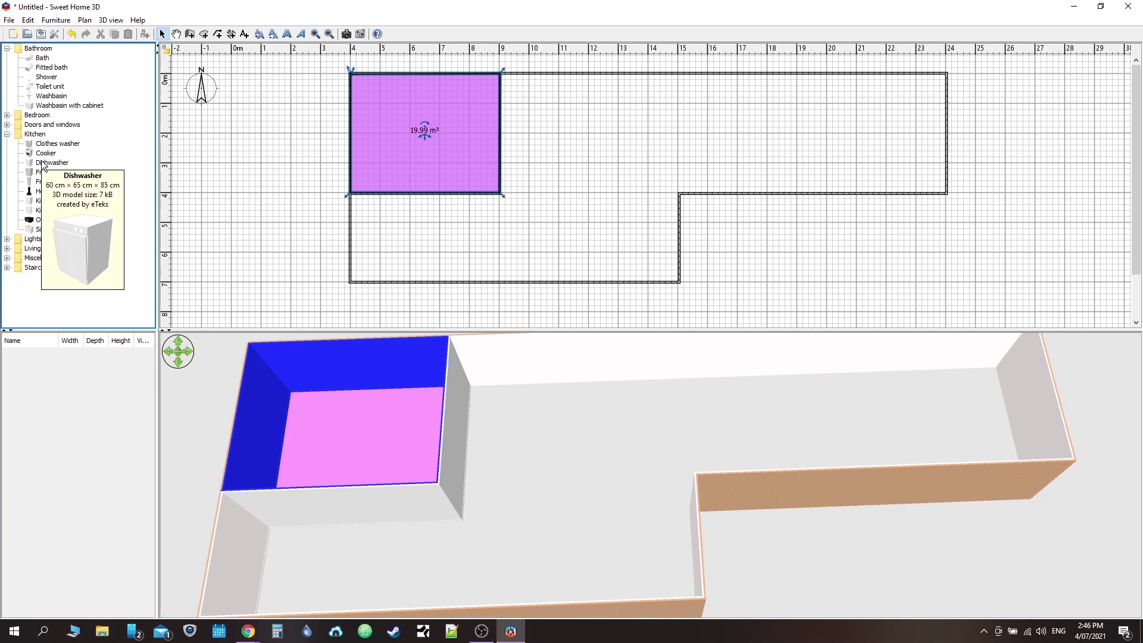
{"action": "left_click", "coordinate": [39, 201]}
{"action": "left_click_drag", "start_coordinate": [39, 202], "coordinate": [640, 304]}
{"action": "left_click_drag", "start_coordinate": [675, 88], "coordinate": [823, 75]}
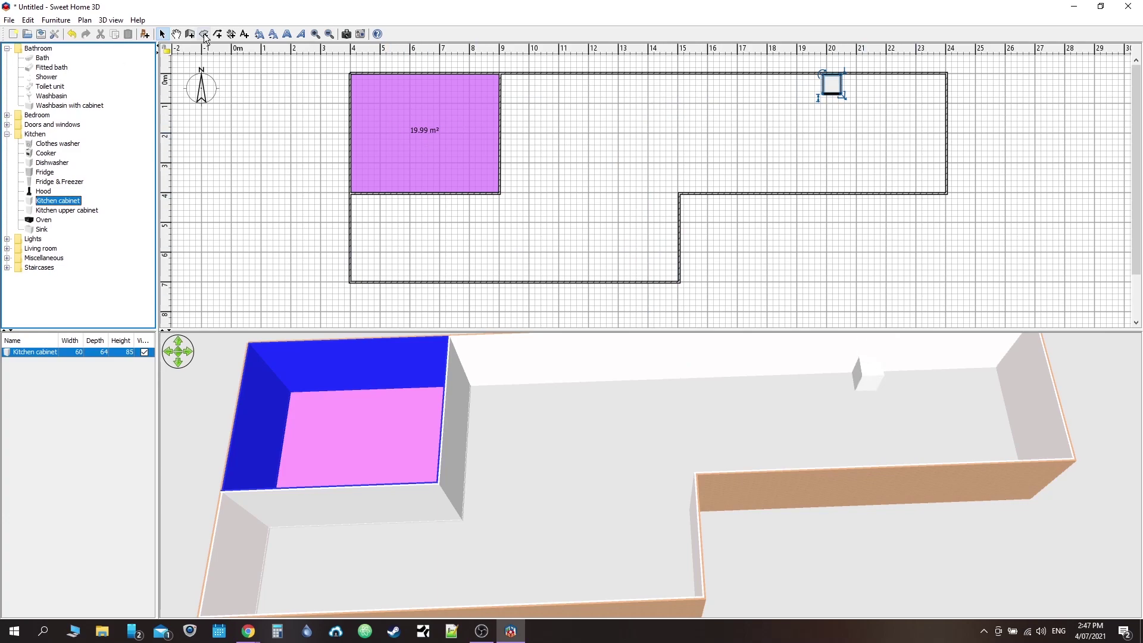
{"action": "right_click", "coordinate": [831, 93]}
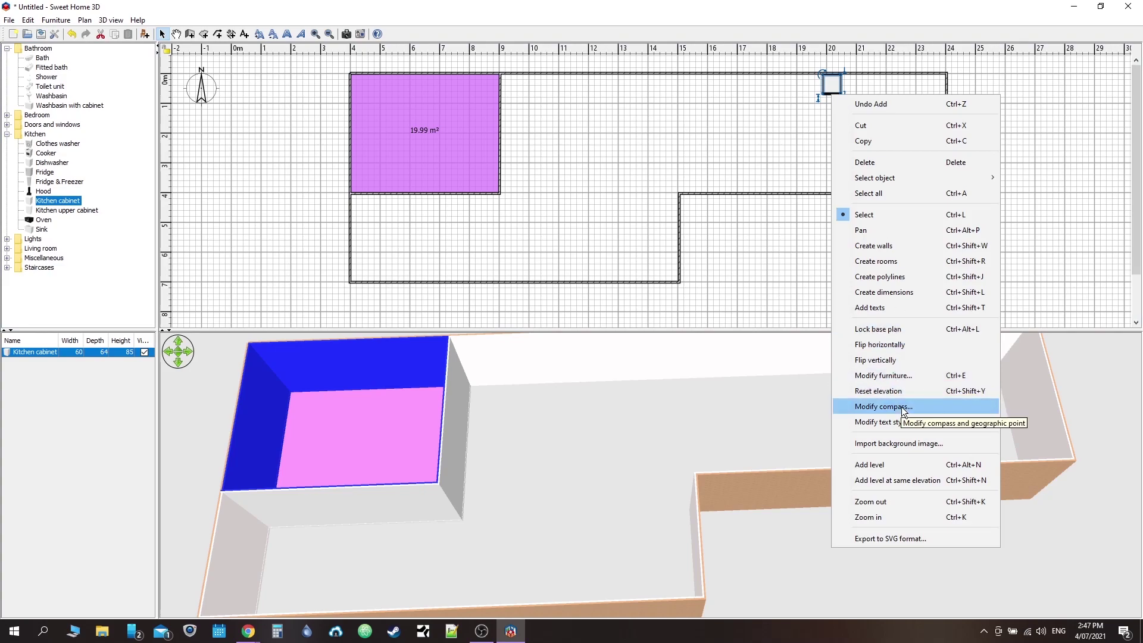
{"action": "left_click", "coordinate": [911, 374]}
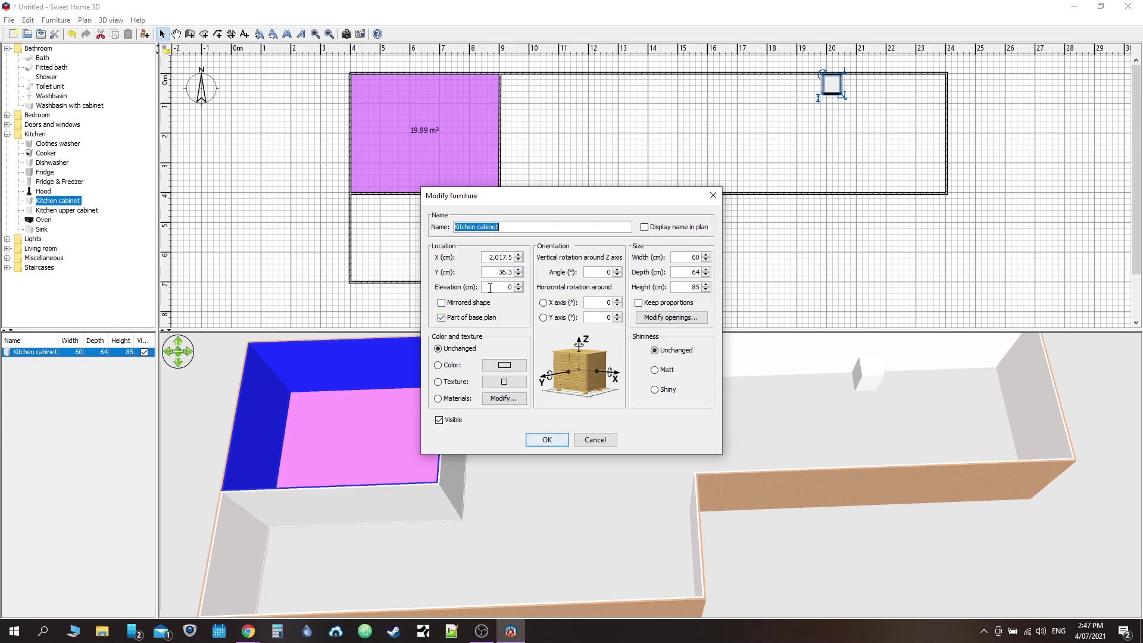
{"action": "left_click", "coordinate": [511, 287]}
{"action": "left_click", "coordinate": [546, 440]}
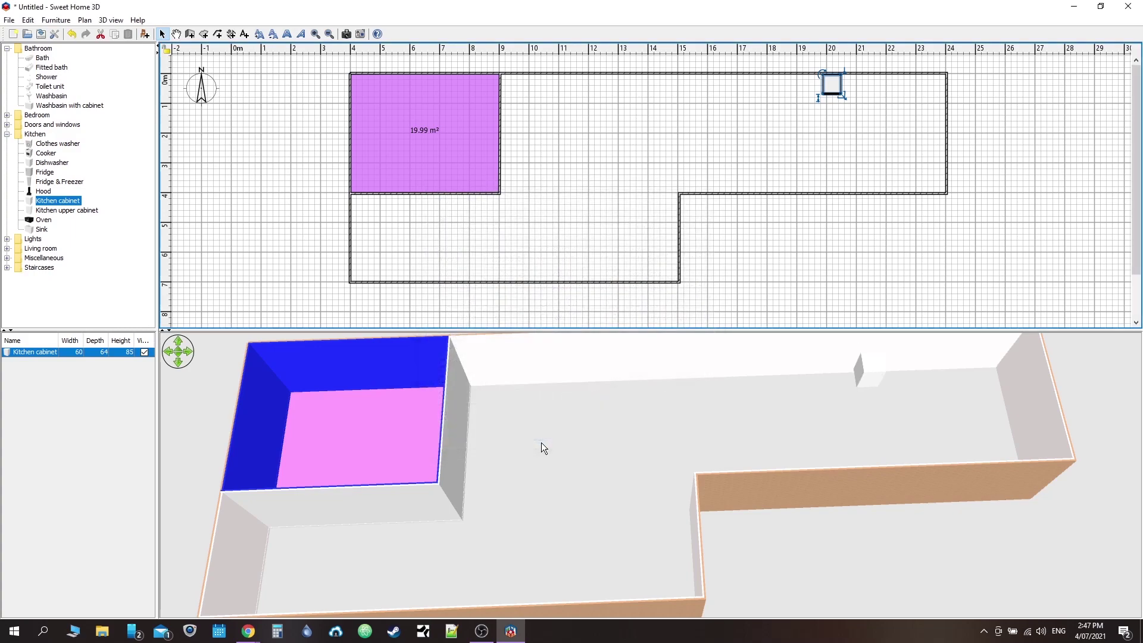
Orbit the 3D view to a wide aerial angle, then drop an Oven beside the kitchen cabinet.
{"action": "right_click_drag", "start_coordinate": [870, 377], "coordinate": [966, 319]}
{"action": "right_click_drag", "start_coordinate": [630, 396], "coordinate": [500, 401]}
{"action": "left_click_drag", "start_coordinate": [749, 425], "coordinate": [1004, 461]}
{"action": "right_click_drag", "start_coordinate": [1003, 460], "coordinate": [867, 373]}
{"action": "key", "text": "Escape"}
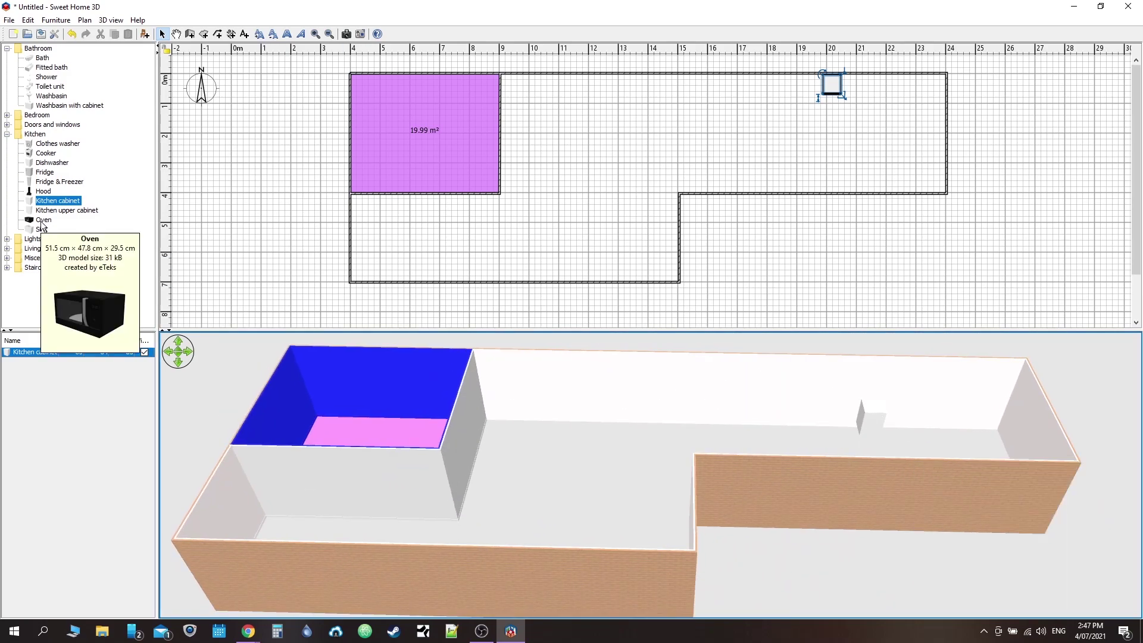
{"action": "left_click_drag", "start_coordinate": [43, 219], "coordinate": [850, 78]}
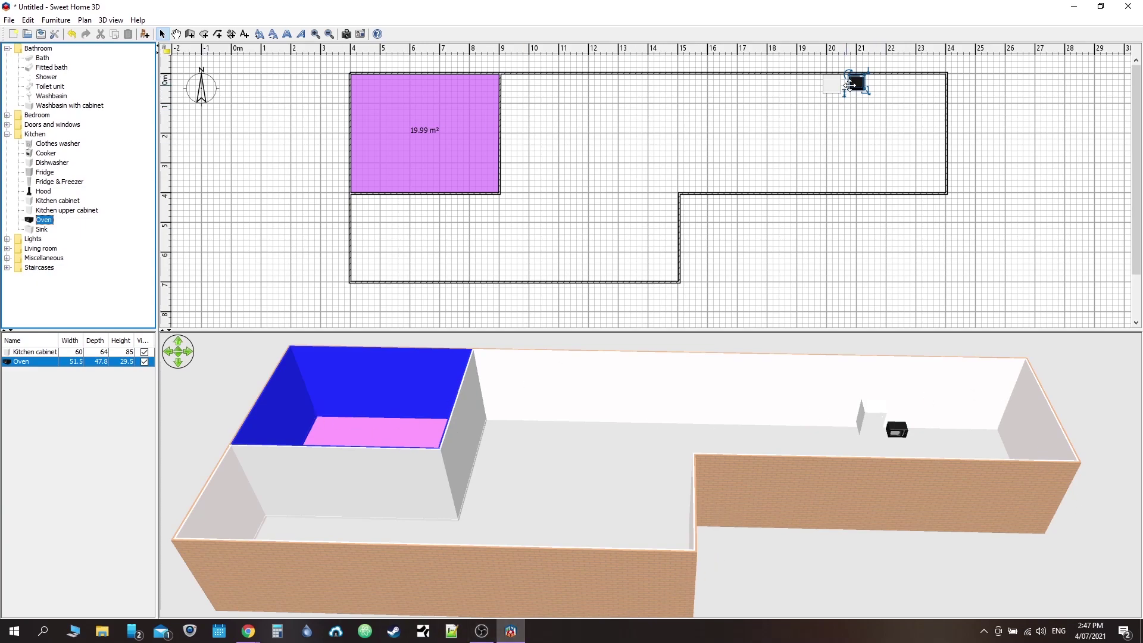
Resize the oven to 76 × 72 cm, then browse the Lights, Living room and Miscellaneous categories.
{"action": "mouse_move", "coordinate": [864, 88]}
{"action": "left_mouse_down"}
{"action": "mouse_move", "coordinate": [886, 89]}
{"action": "mouse_move", "coordinate": [886, 106]}
{"action": "mouse_move", "coordinate": [906, 95]}
{"action": "mouse_move", "coordinate": [856, 142]}
{"action": "mouse_move", "coordinate": [892, 84]}
{"action": "mouse_move", "coordinate": [860, 108]}
{"action": "mouse_move", "coordinate": [912, 106]}
{"action": "mouse_move", "coordinate": [871, 95]}
{"action": "left_mouse_up"}
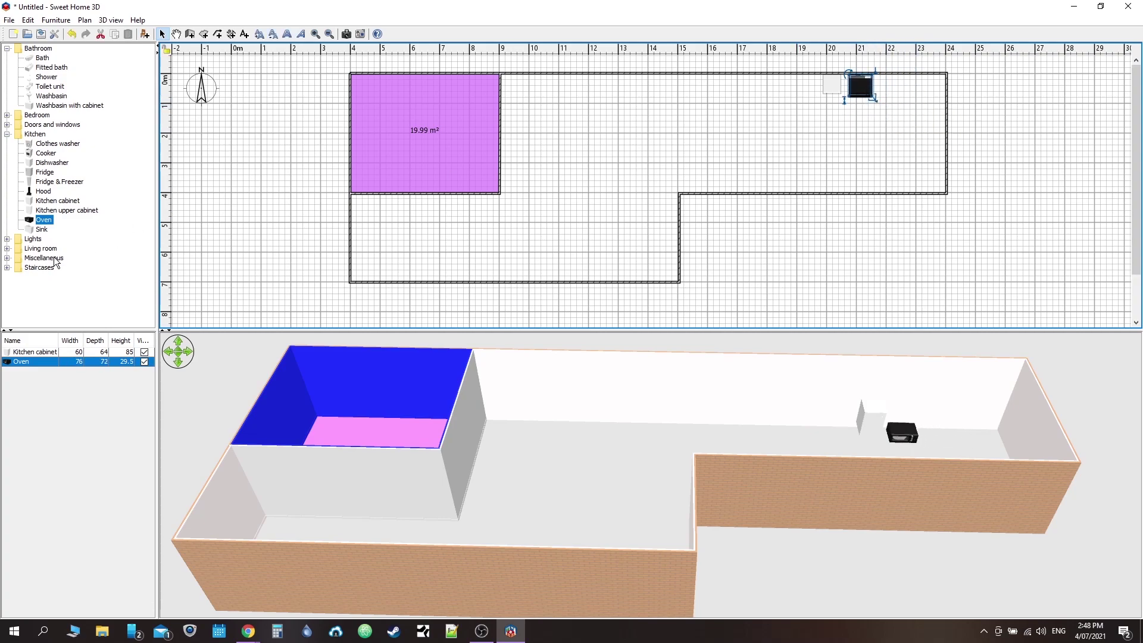
{"action": "left_click", "coordinate": [7, 239]}
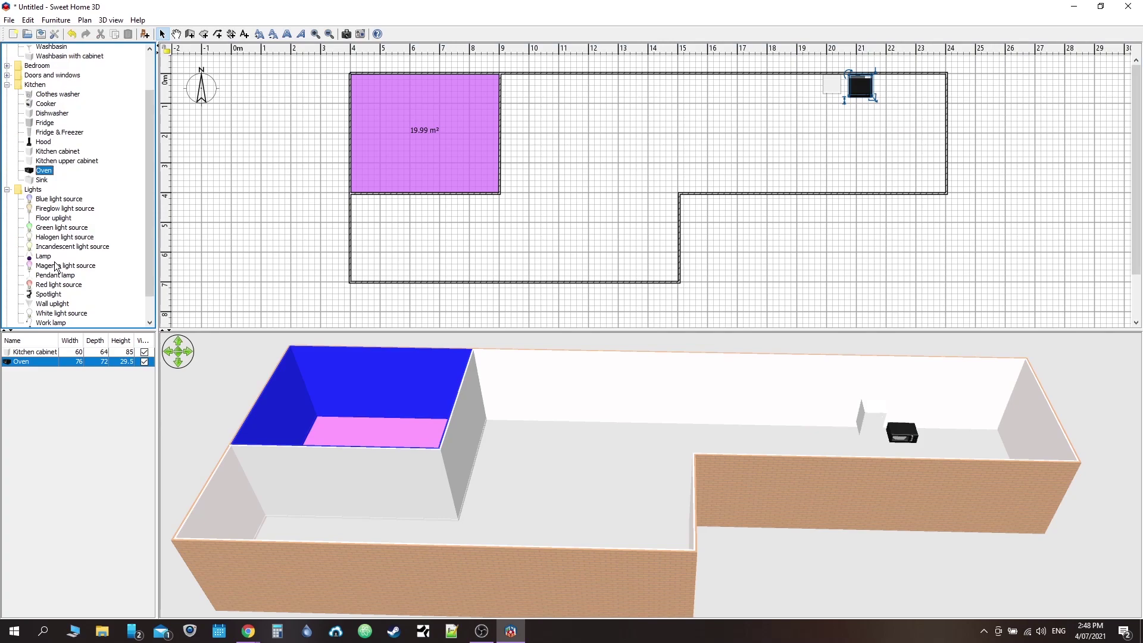
{"action": "scroll", "coordinate": [56, 266], "scroll_direction": "down", "scroll_amount": 1}
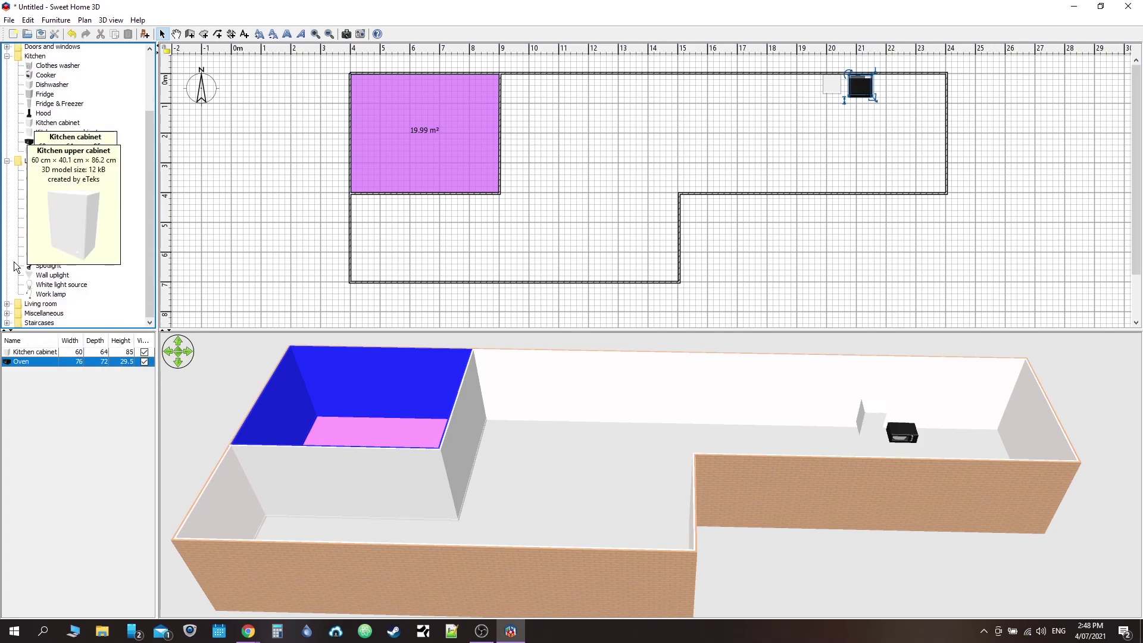
{"action": "left_click", "coordinate": [6, 161]}
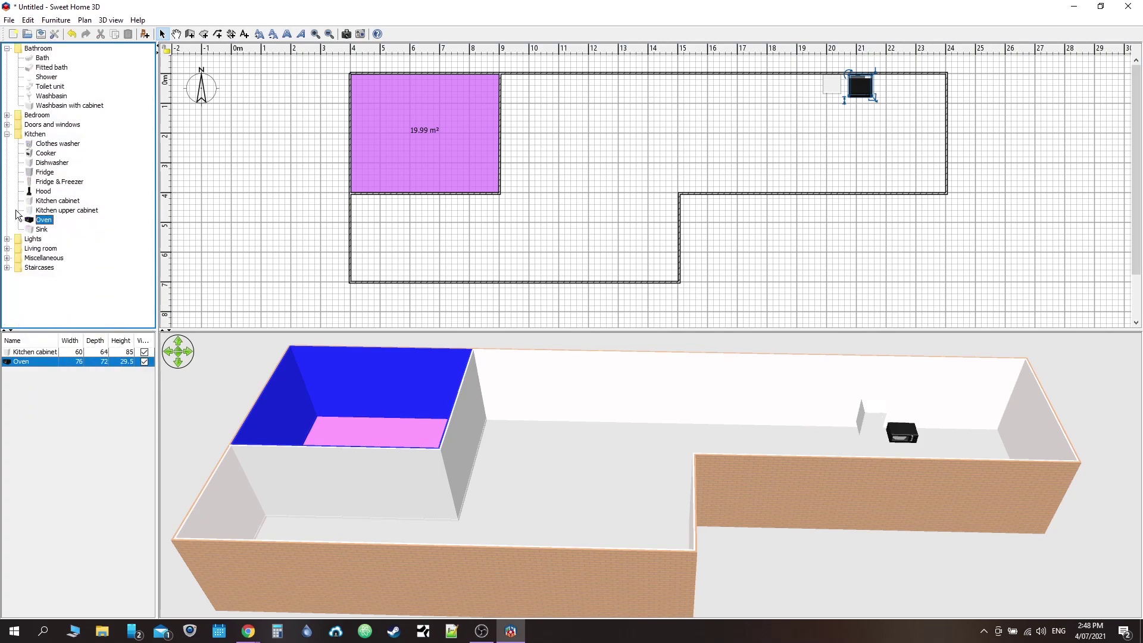
{"action": "left_click", "coordinate": [7, 248]}
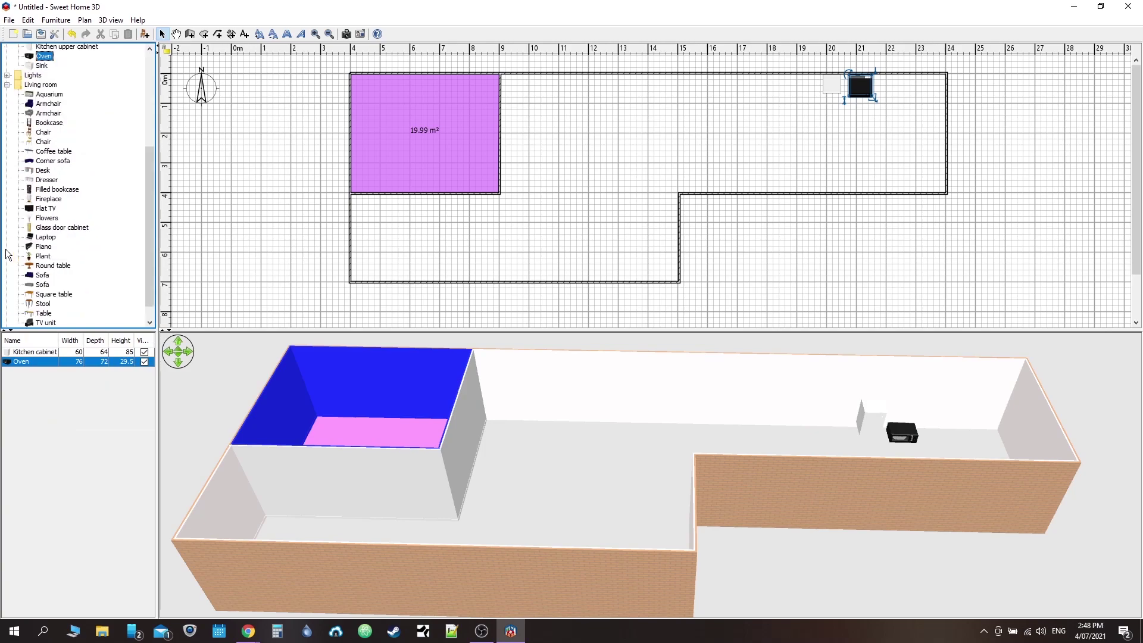
{"action": "scroll", "coordinate": [35, 230], "scroll_direction": "down", "scroll_amount": 1}
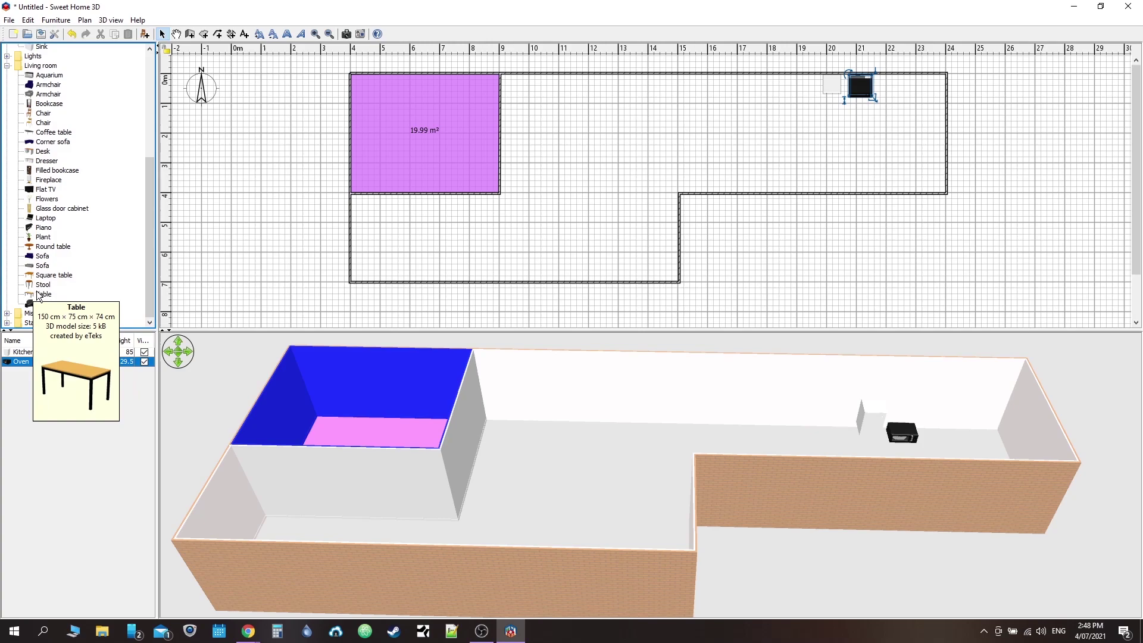
{"action": "left_click", "coordinate": [7, 313]}
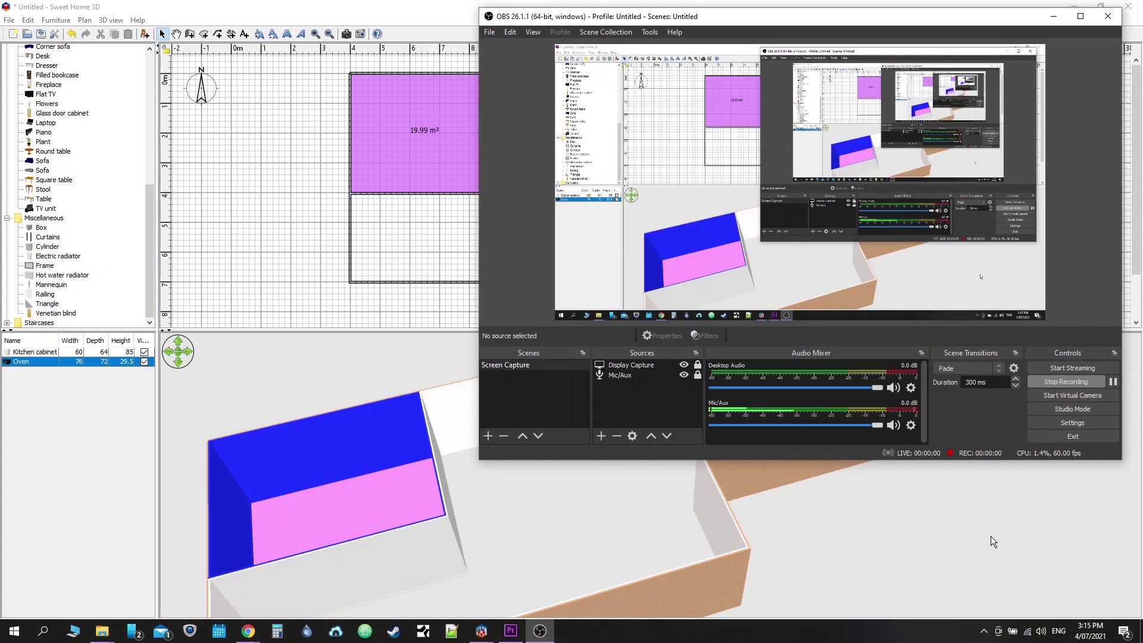
Return to Sweet Home 3D and collapse the Kitchen, Living room and Miscellaneous catalog categories.
{"action": "left_click", "coordinate": [990, 536]}
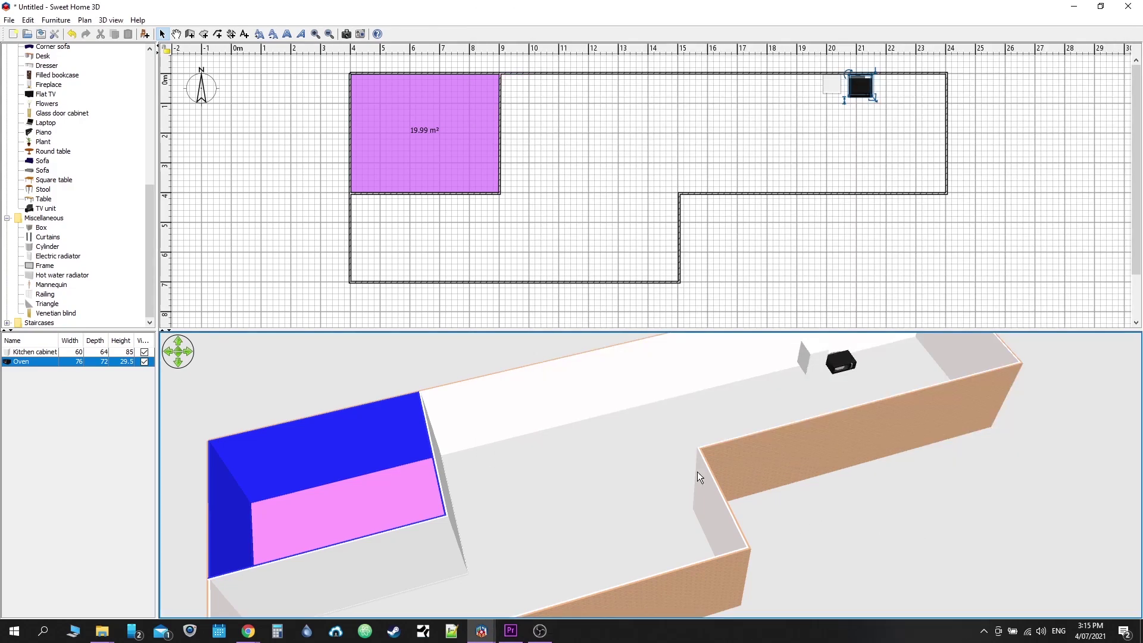
{"action": "left_click_drag", "start_coordinate": [151, 202], "coordinate": [150, 71]}
{"action": "left_click", "coordinate": [7, 134]}
{"action": "left_click", "coordinate": [7, 153]}
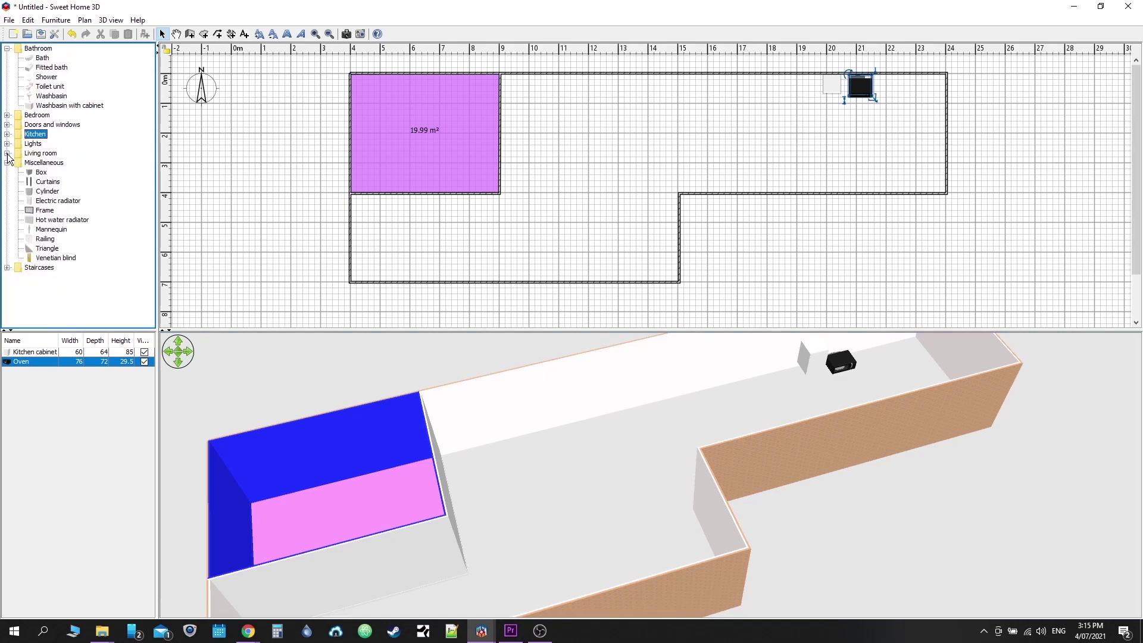
{"action": "left_click", "coordinate": [7, 163]}
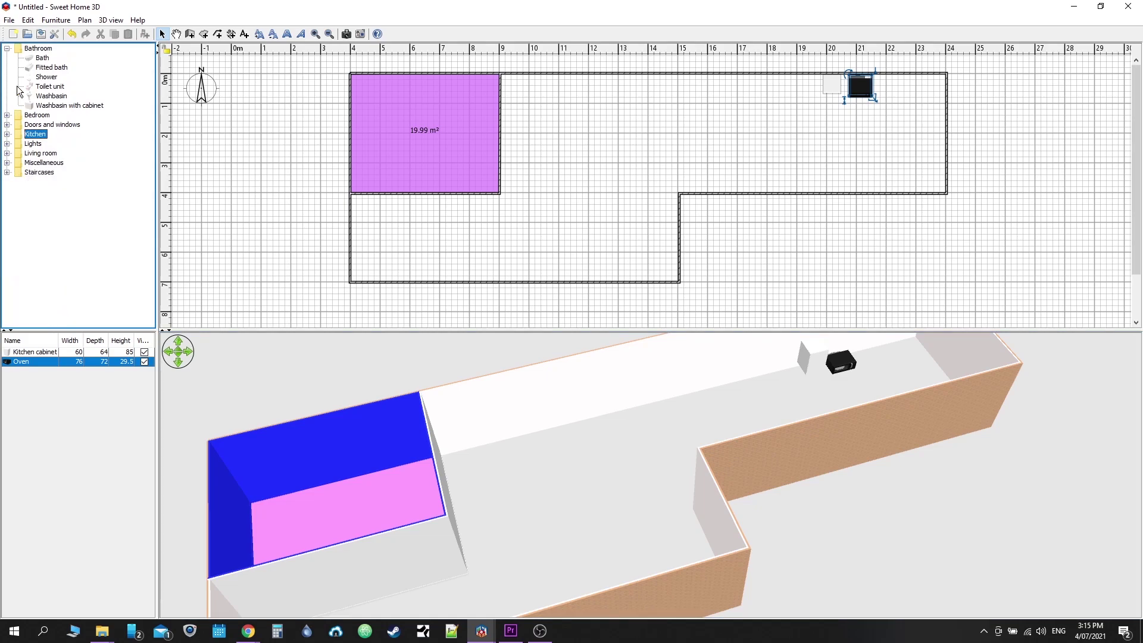
Place a Door from Doors and windows into the wall at the L's inner corner near 15.6 m.
{"action": "left_click", "coordinate": [7, 125]}
{"action": "left_click", "coordinate": [42, 134]}
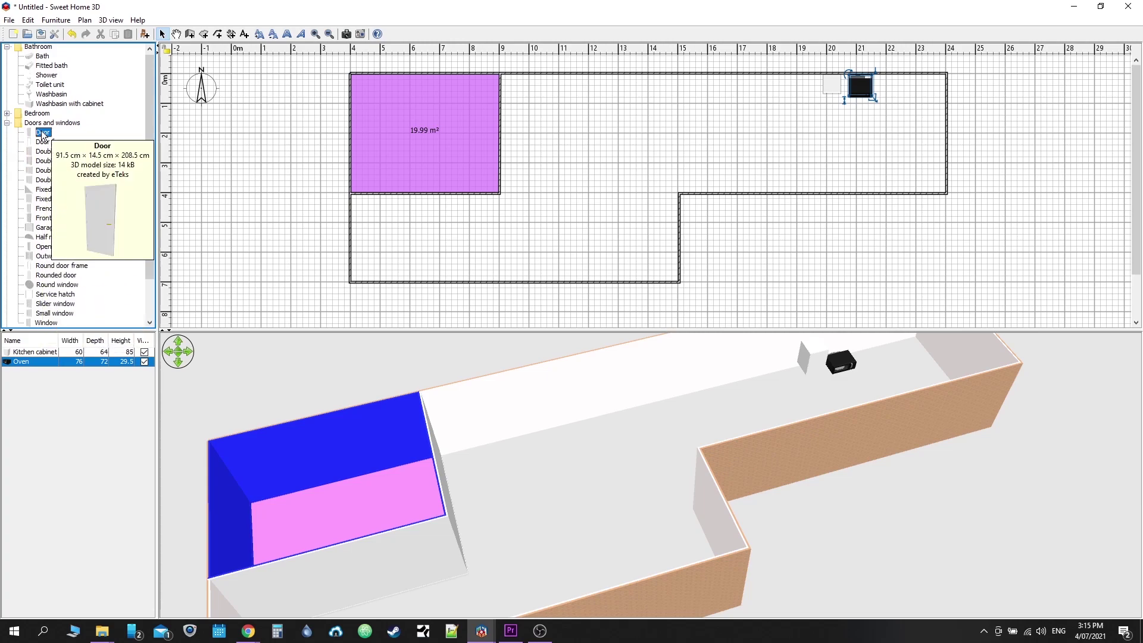
{"action": "left_click_drag", "start_coordinate": [42, 133], "coordinate": [682, 188]}
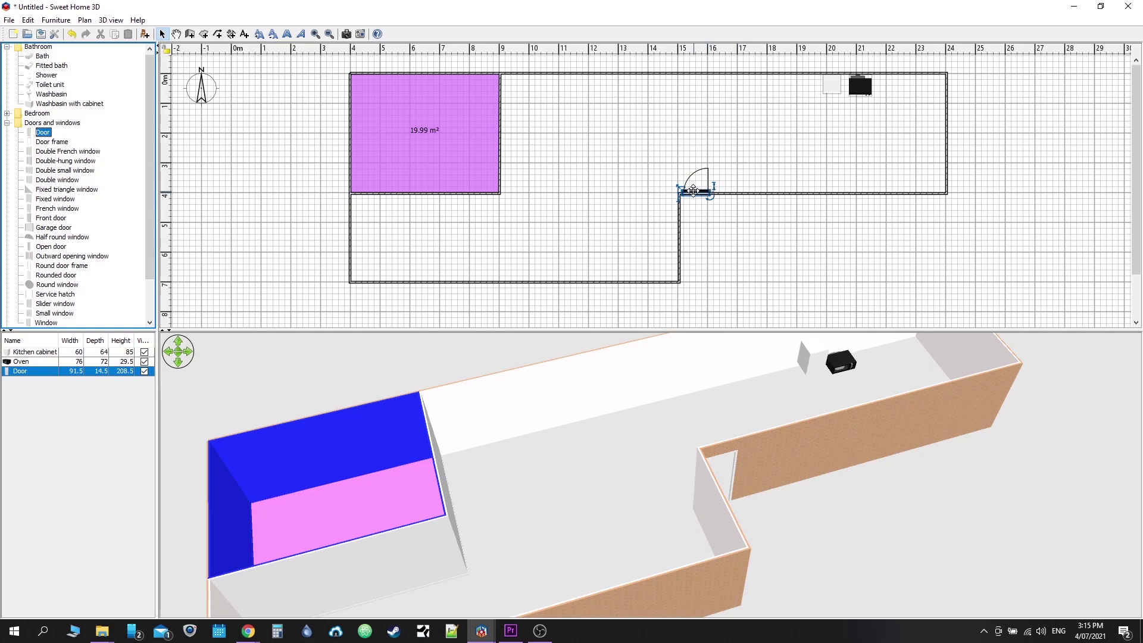
{"action": "right_click", "coordinate": [695, 191]}
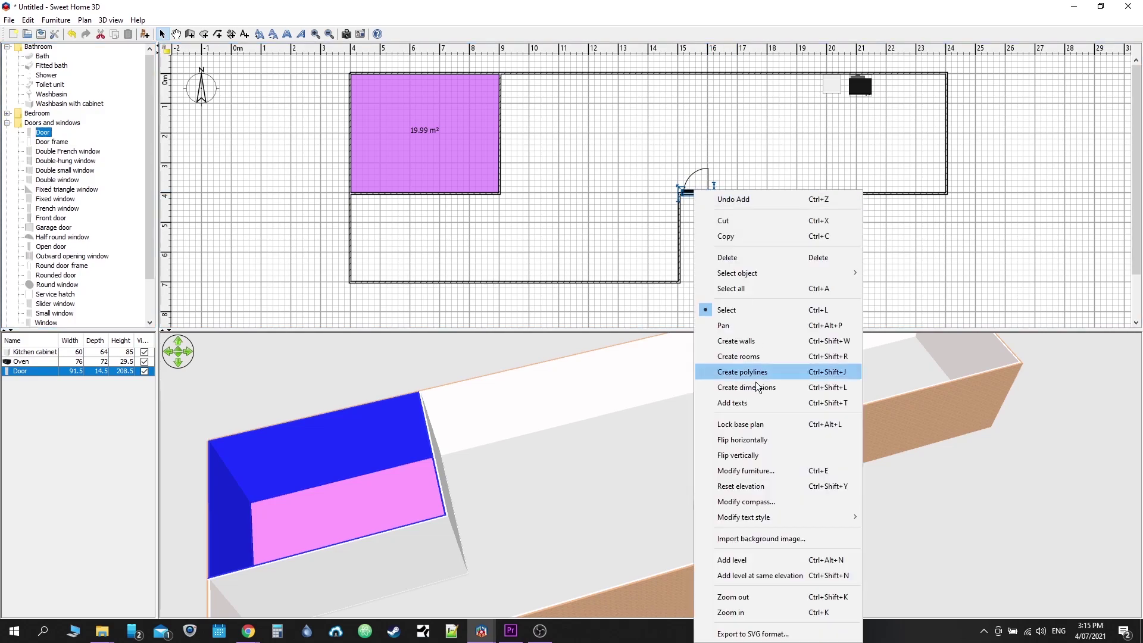
{"action": "left_click", "coordinate": [748, 471]}
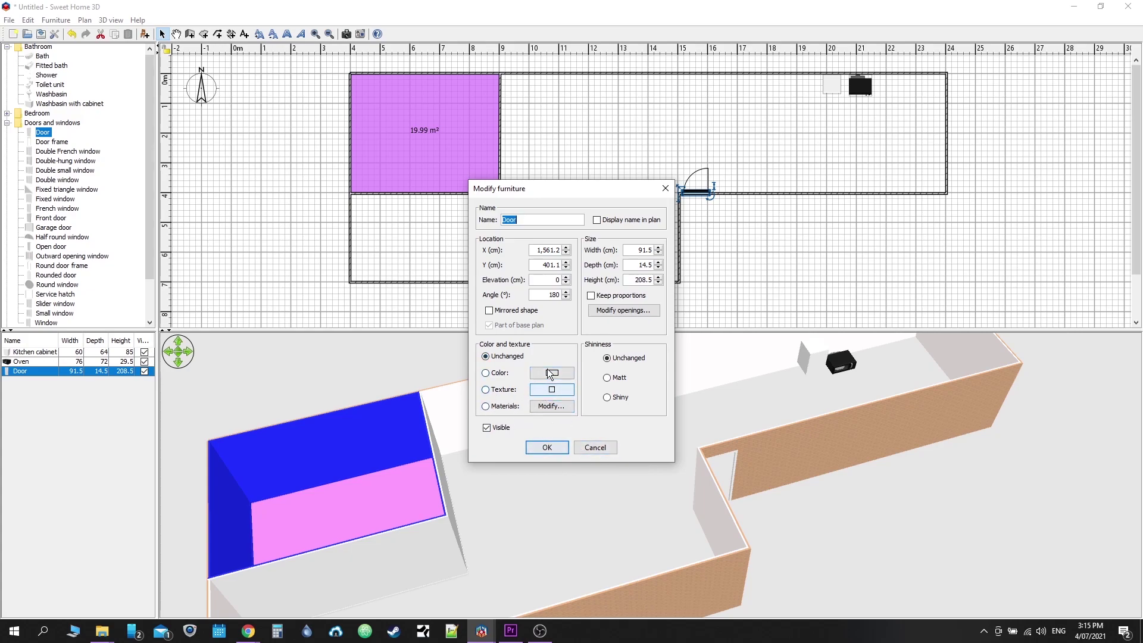
{"action": "left_click", "coordinate": [595, 447]}
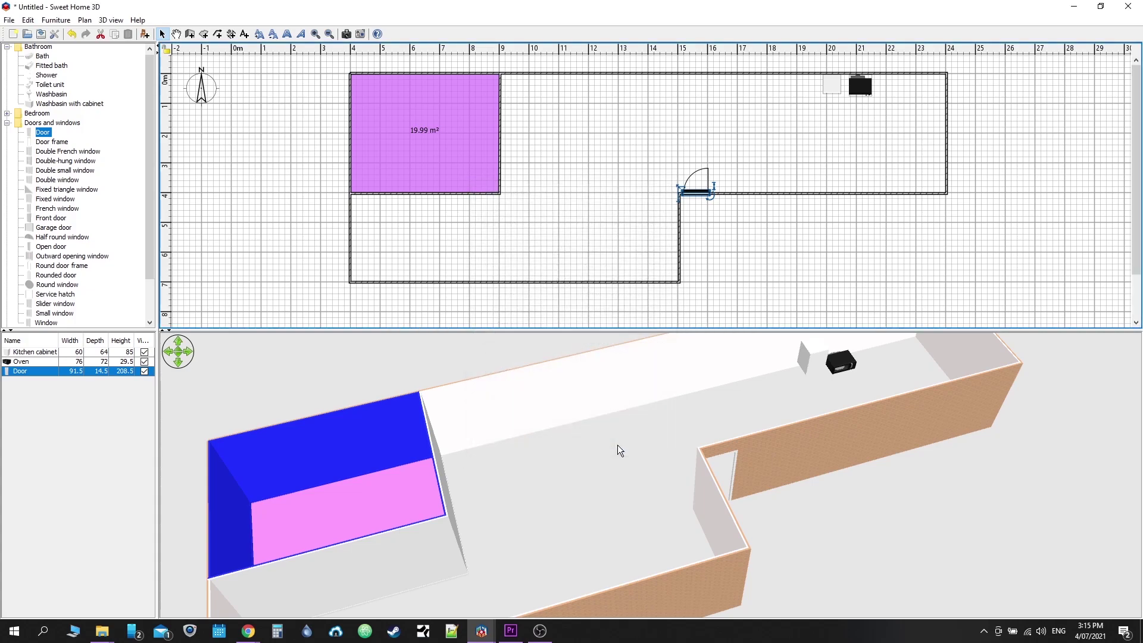
Place a second Door on the purple room's right wall, flip it vertically, and nudge it into position.
{"action": "left_click_drag", "start_coordinate": [44, 133], "coordinate": [499, 172]}
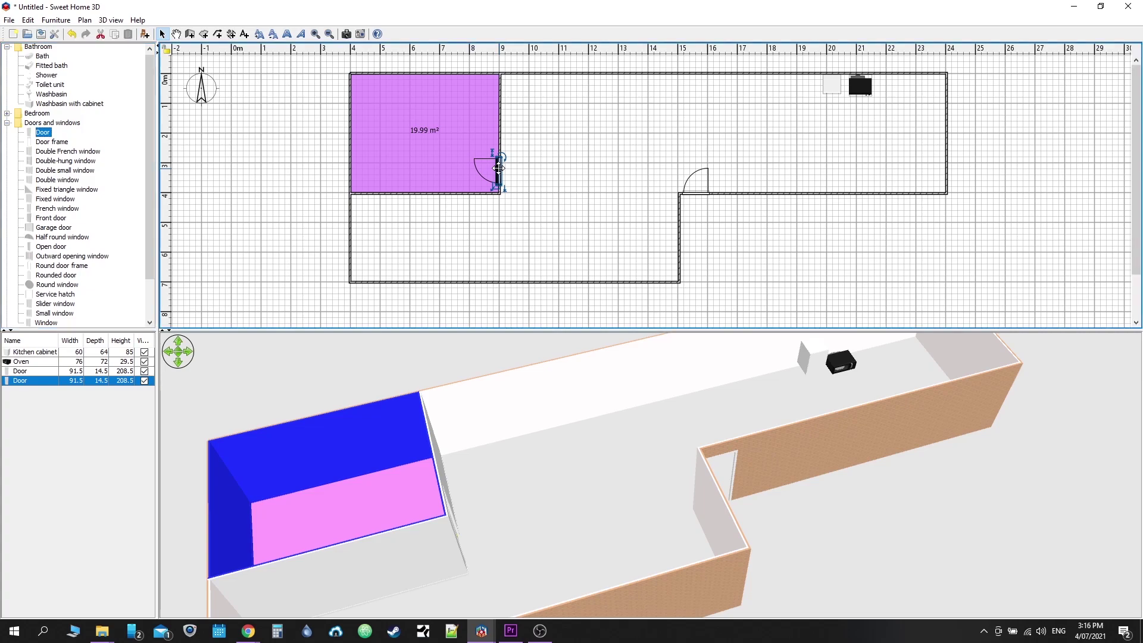
{"action": "right_click", "coordinate": [499, 170]}
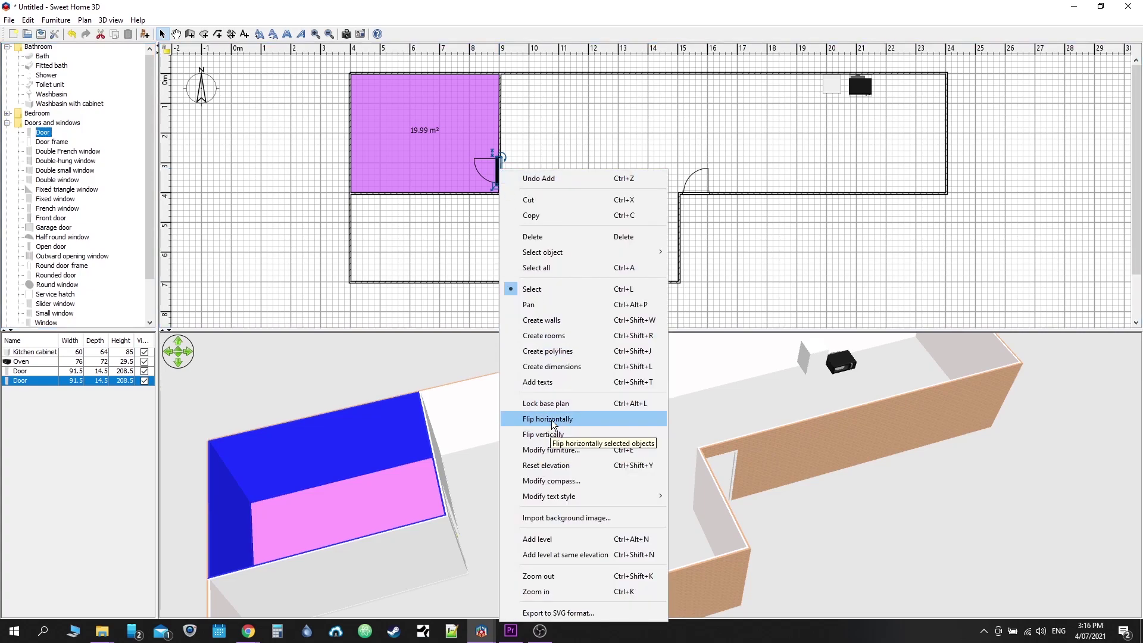
{"action": "left_click", "coordinate": [551, 435]}
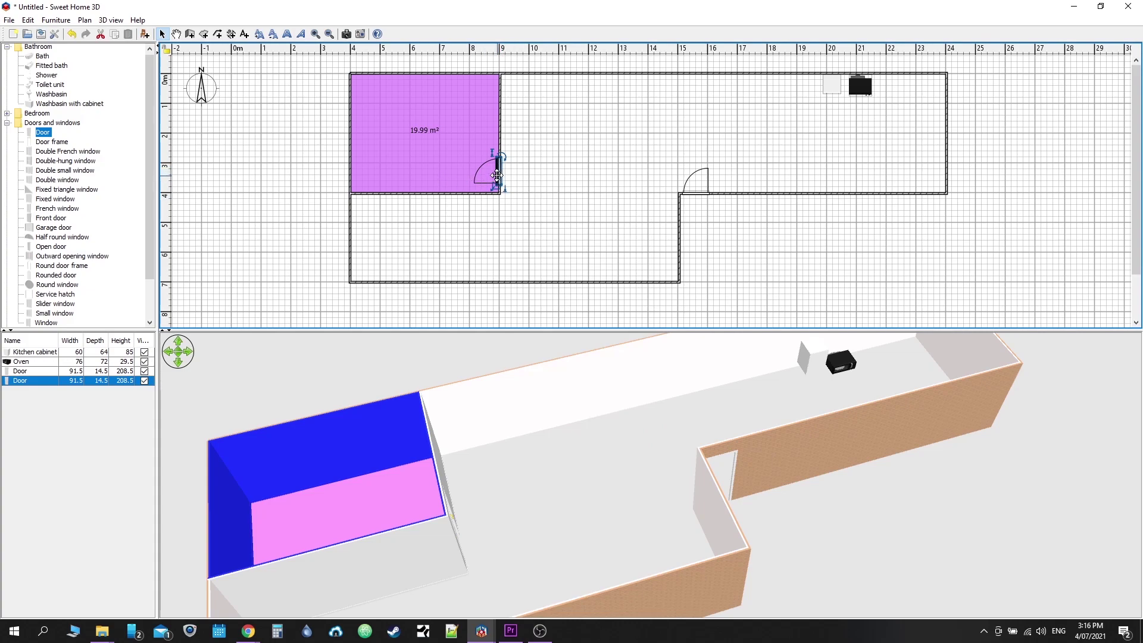
{"action": "key", "text": "Down"}
{"action": "key", "text": "Down"}
{"action": "key", "text": "Down"}
{"action": "key", "text": "Down"}
{"action": "key", "text": "Down"}
{"action": "key", "text": "Down"}
{"action": "key", "text": "Down"}
{"action": "key", "text": "Down"}
{"action": "key", "text": "Down"}
{"action": "key", "text": "Down"}
{"action": "key", "text": "Down"}
{"action": "key", "text": "Down"}
{"action": "key", "text": "Down"}
{"action": "key", "text": "Up"}
{"action": "key", "text": "Up"}
{"action": "key", "text": "Up"}
{"action": "key", "text": "Up"}
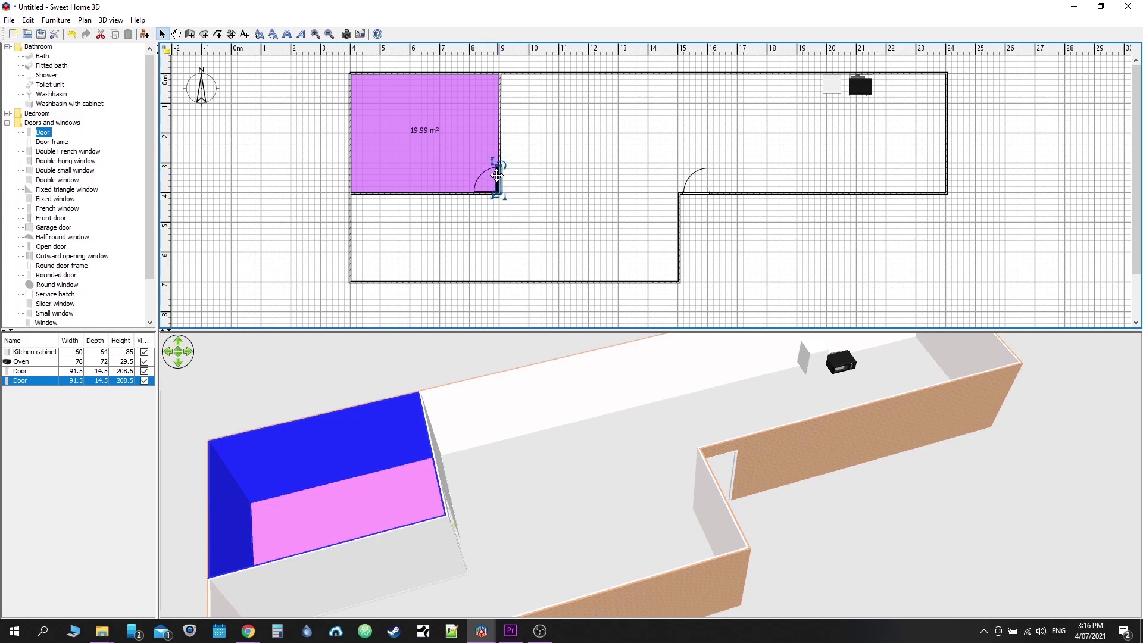
{"action": "key", "text": "Up"}
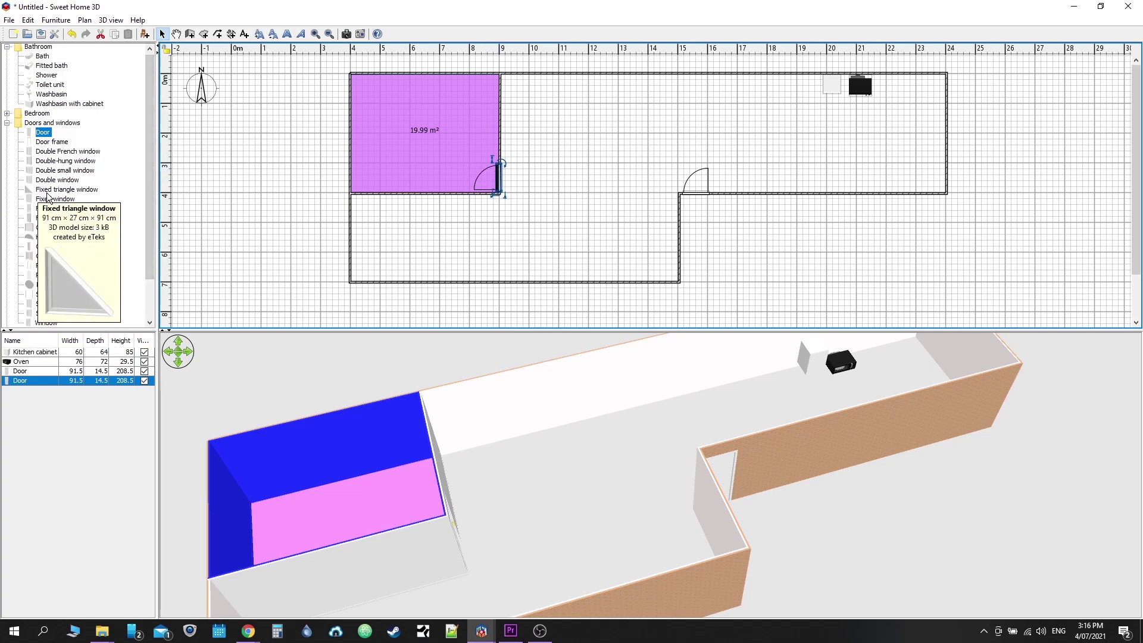
Add a Fixed window to the long room's lower brick wall and set its width to 200 cm.
{"action": "left_click_drag", "start_coordinate": [52, 202], "coordinate": [837, 198]}
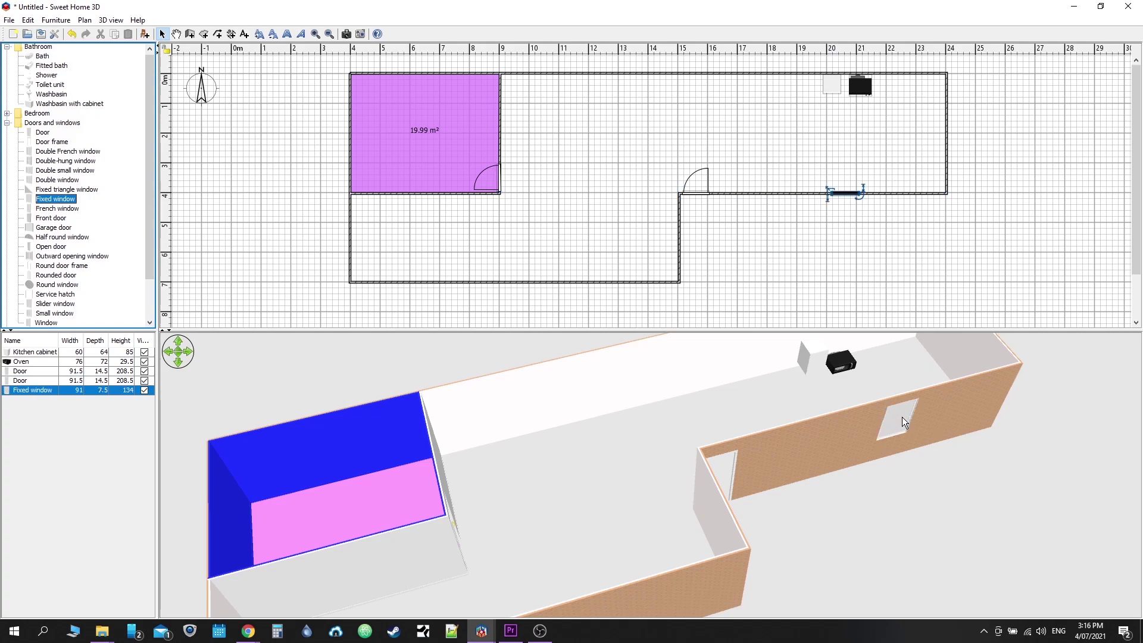
{"action": "right_click", "coordinate": [836, 192]}
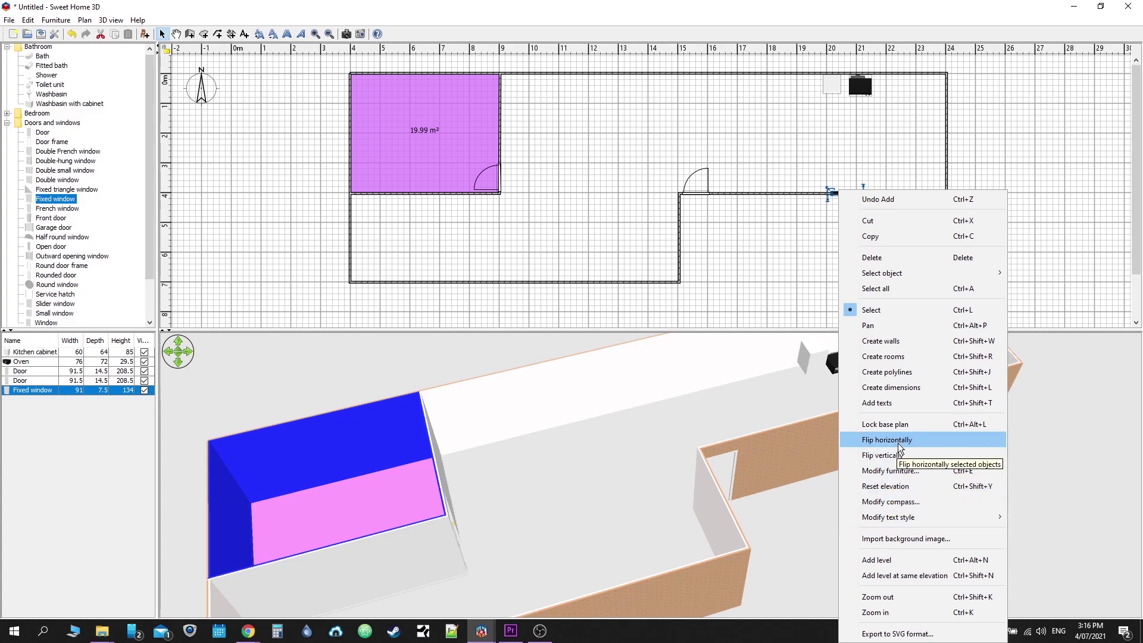
{"action": "left_click", "coordinate": [890, 470]}
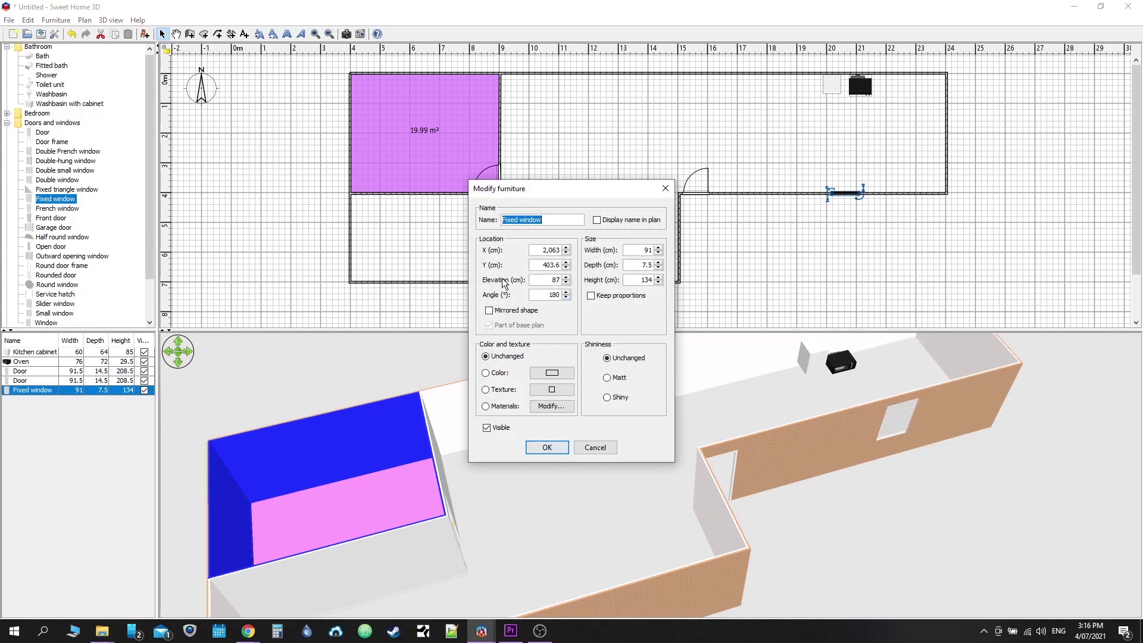
{"action": "left_click", "coordinate": [653, 250]}
{"action": "type", "text": "200"}
{"action": "left_click", "coordinate": [542, 449]}
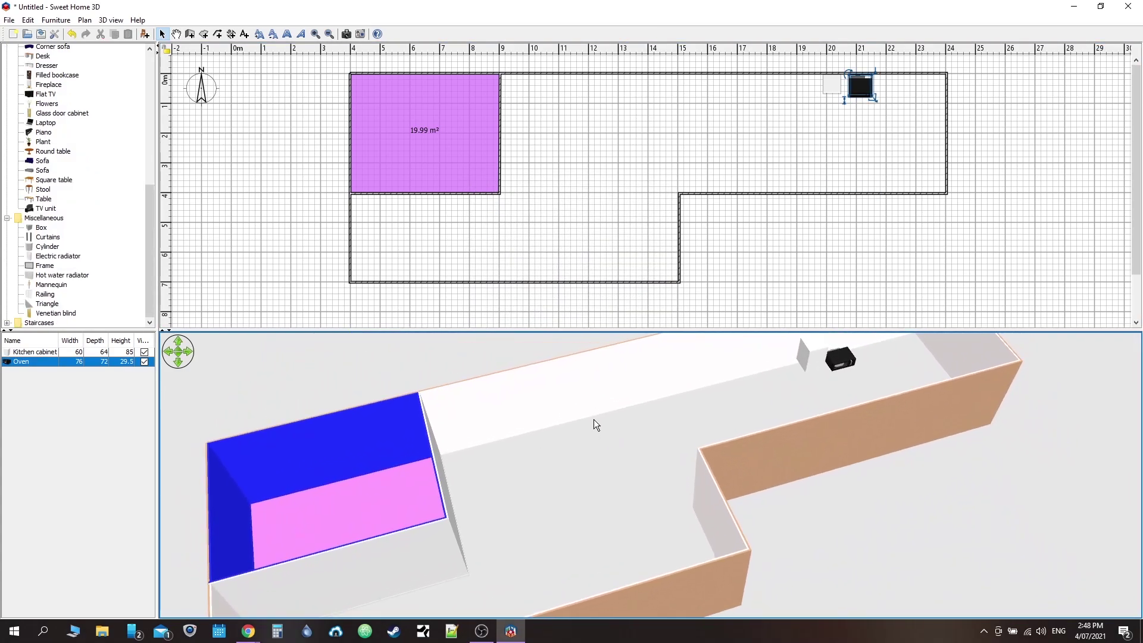
{"action": "right_click", "coordinate": [595, 424]}
{"action": "left_click", "coordinate": [291, 142]}
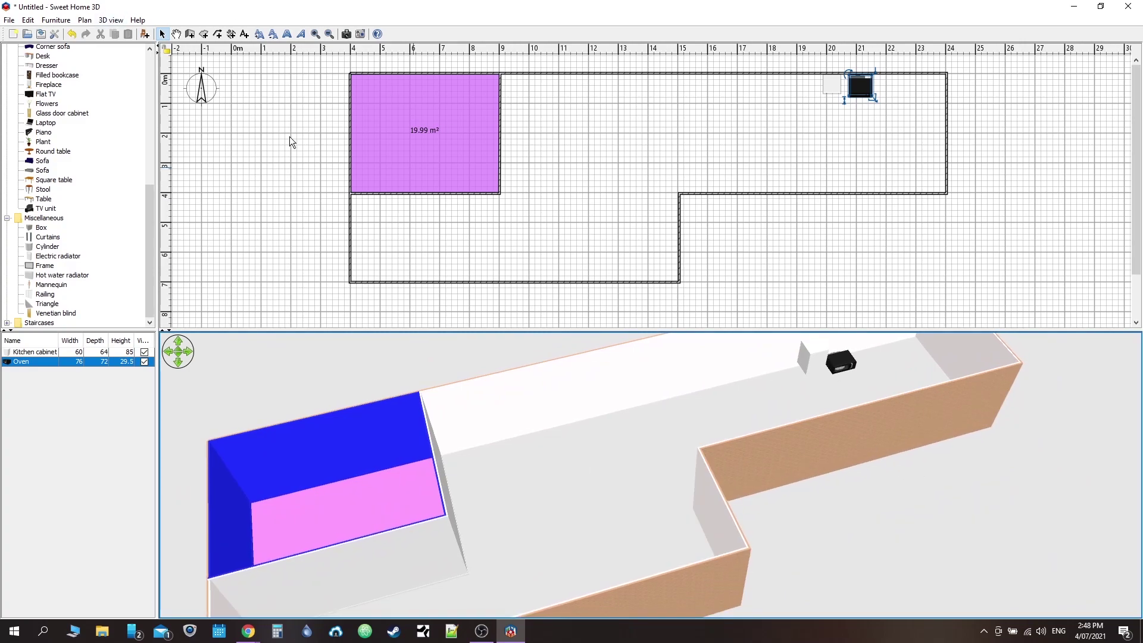
{"action": "left_click", "coordinate": [110, 20]}
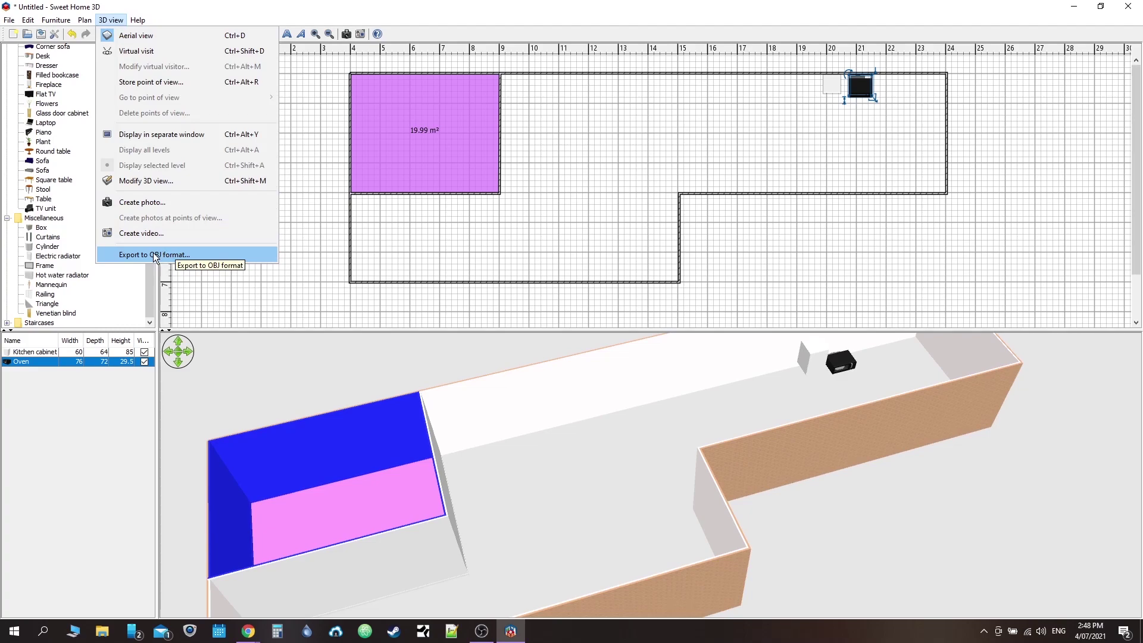
{"action": "left_click", "coordinate": [127, 255]}
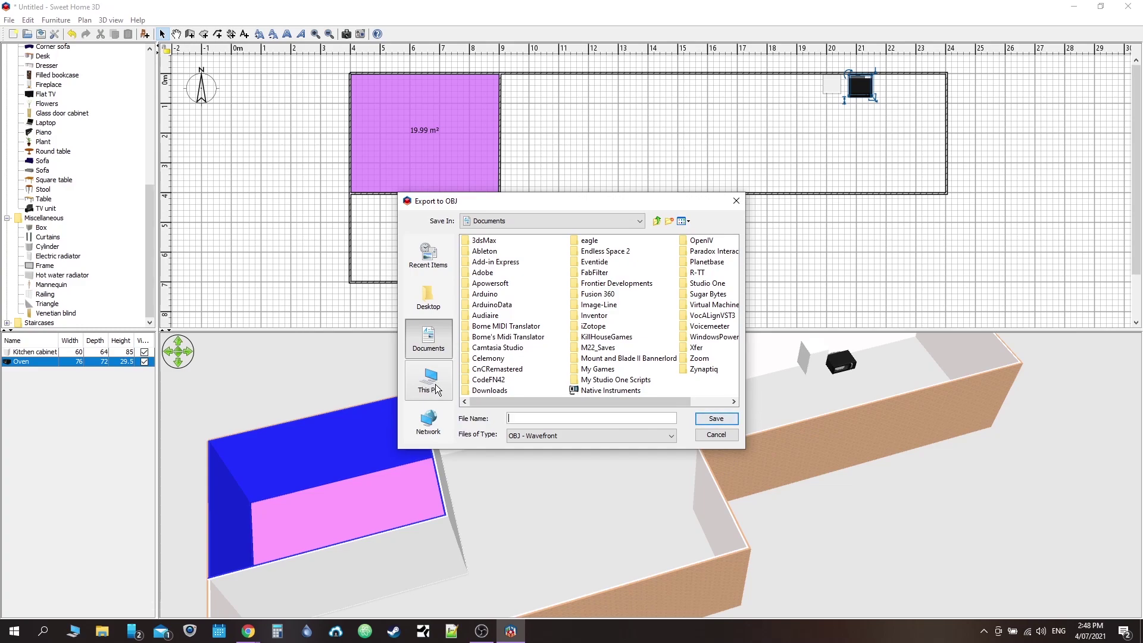
{"action": "left_click", "coordinate": [418, 383]}
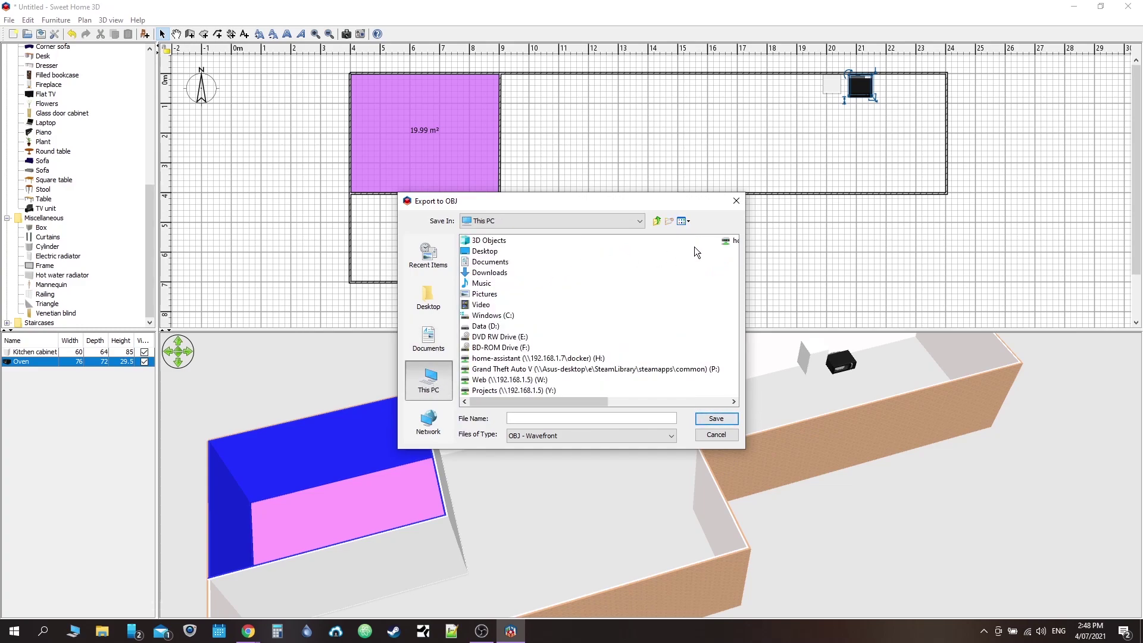
{"action": "scroll", "coordinate": [527, 318], "scroll_direction": "down", "scroll_amount": 3}
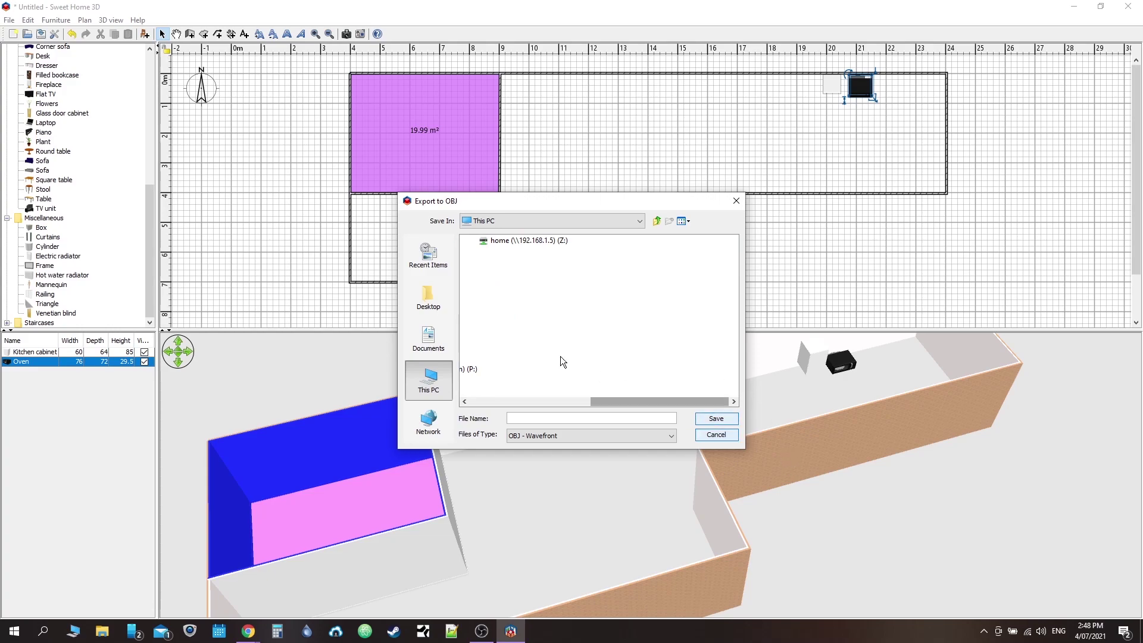
{"action": "scroll", "coordinate": [559, 356], "scroll_direction": "up", "scroll_amount": 3}
{"action": "left_click", "coordinate": [552, 436]}
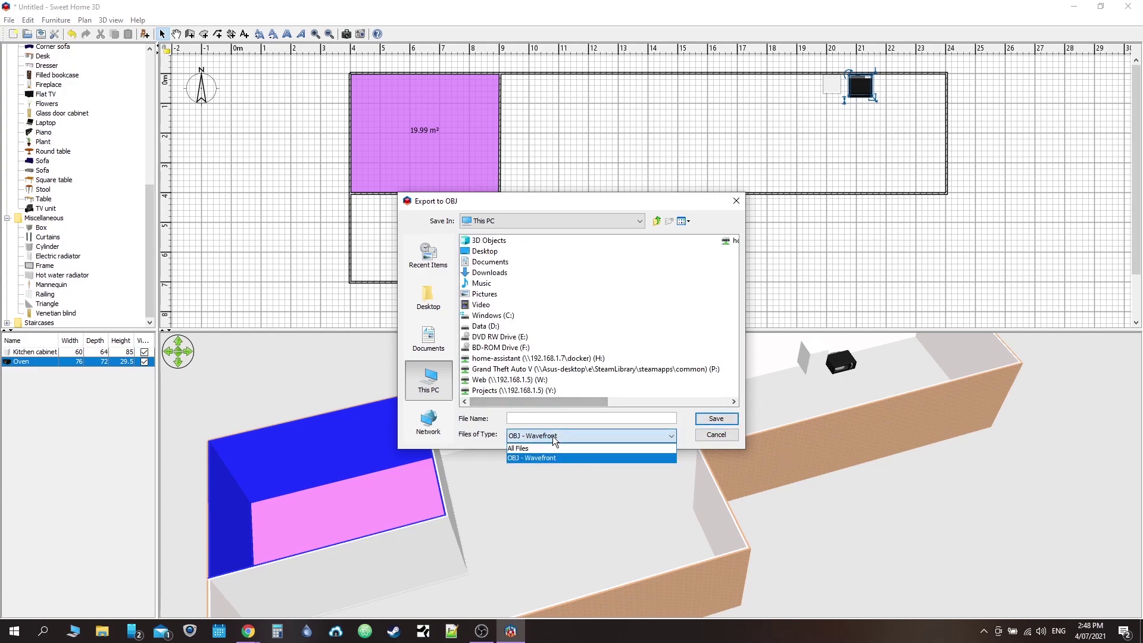
{"action": "left_click", "coordinate": [733, 444]}
{"action": "left_click", "coordinate": [716, 434]}
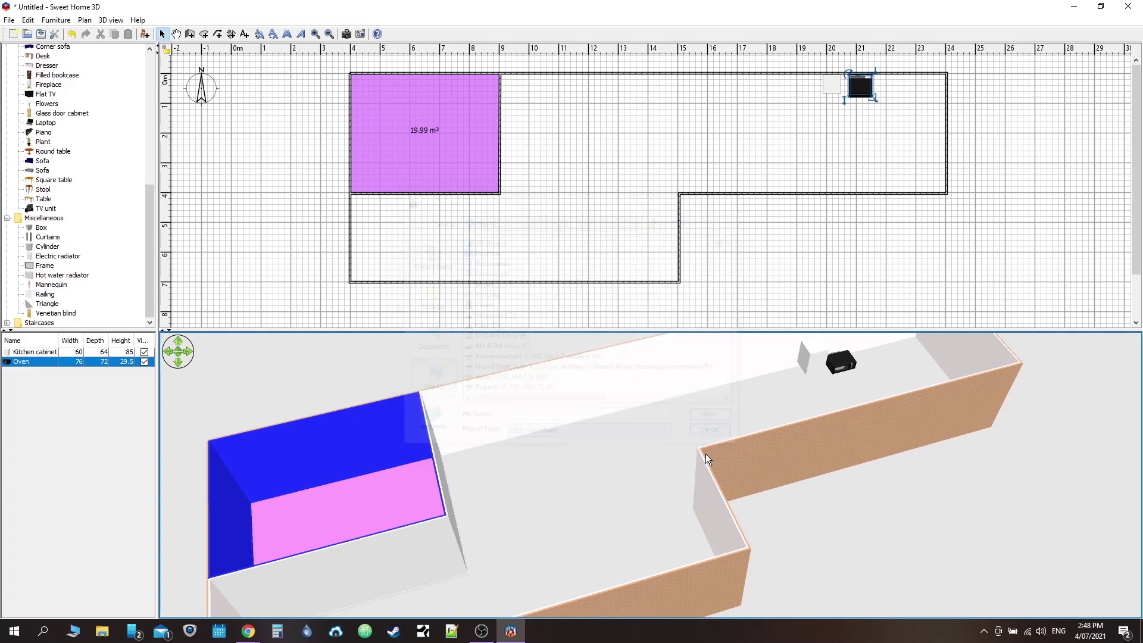
Browse Projects (Y:) > Sweet Home 3D > Home Assistant, open Home Assistant.sh3d, then minimise Explorer.
{"action": "left_click", "coordinate": [102, 631]}
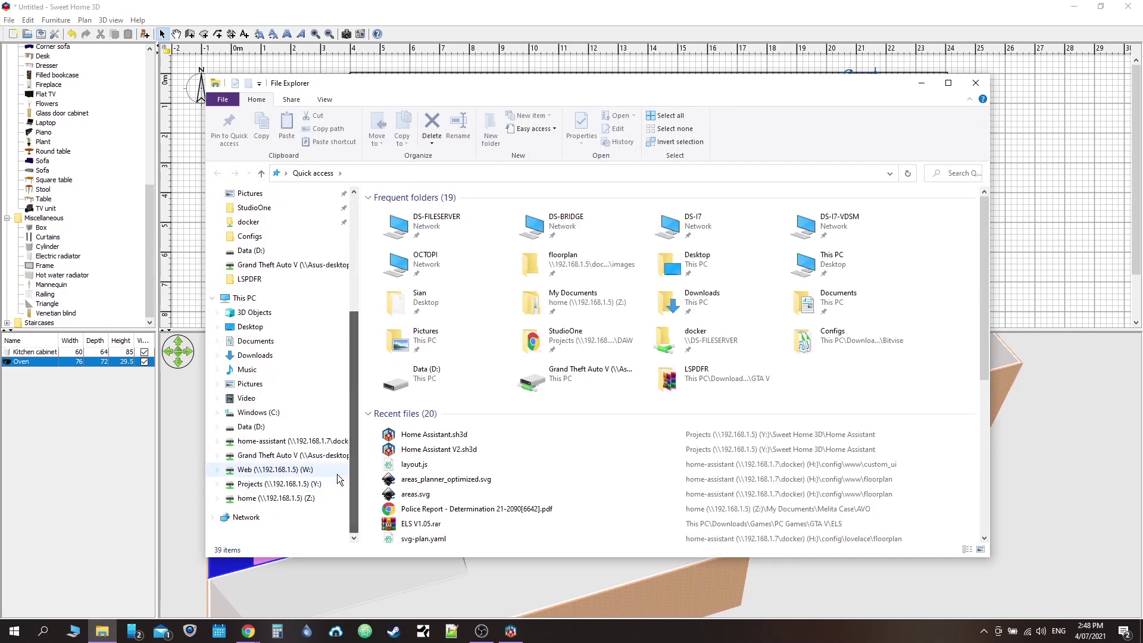
{"action": "scroll", "coordinate": [337, 473], "scroll_direction": "up", "scroll_amount": 3}
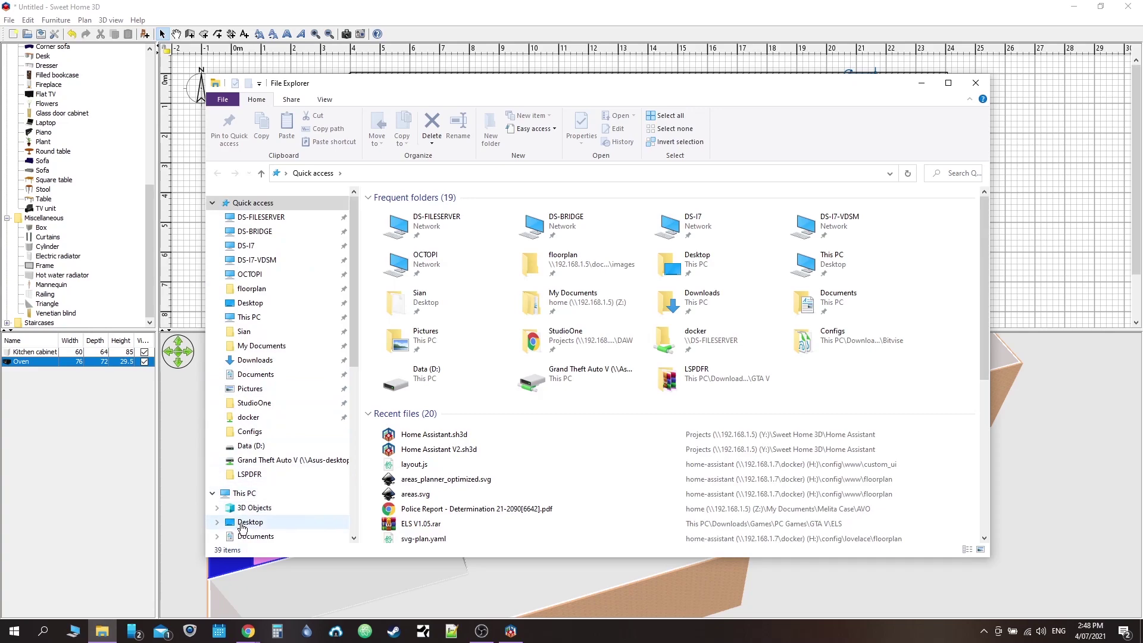
{"action": "scroll", "coordinate": [265, 459], "scroll_direction": "down", "scroll_amount": 5}
{"action": "left_click", "coordinate": [269, 441]}
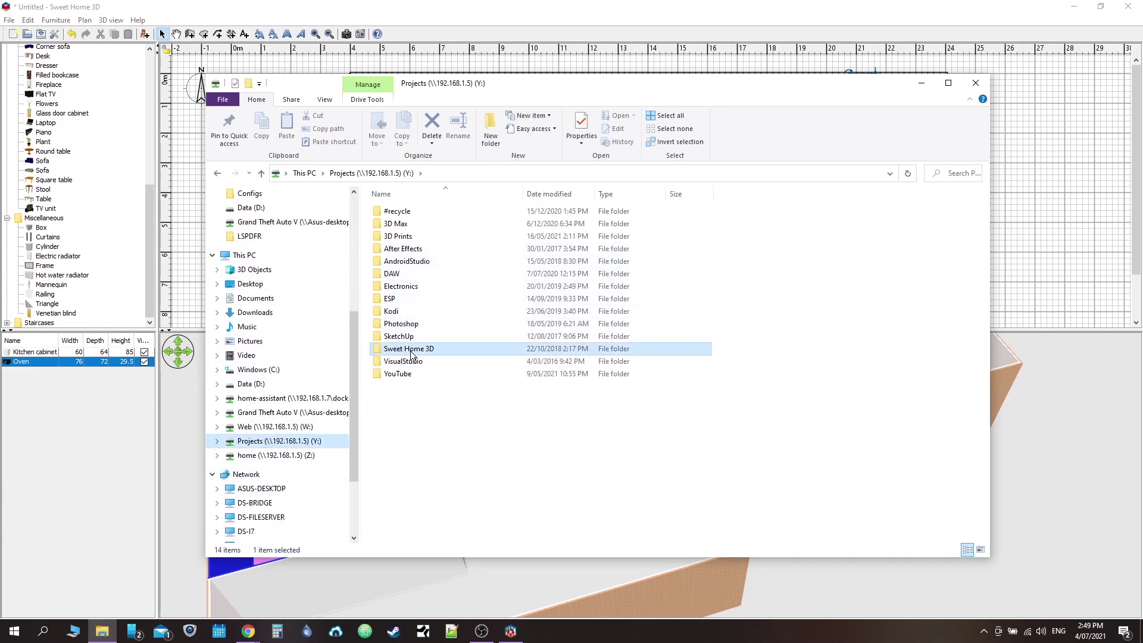
{"action": "double_click", "coordinate": [408, 348]}
{"action": "double_click", "coordinate": [406, 216]}
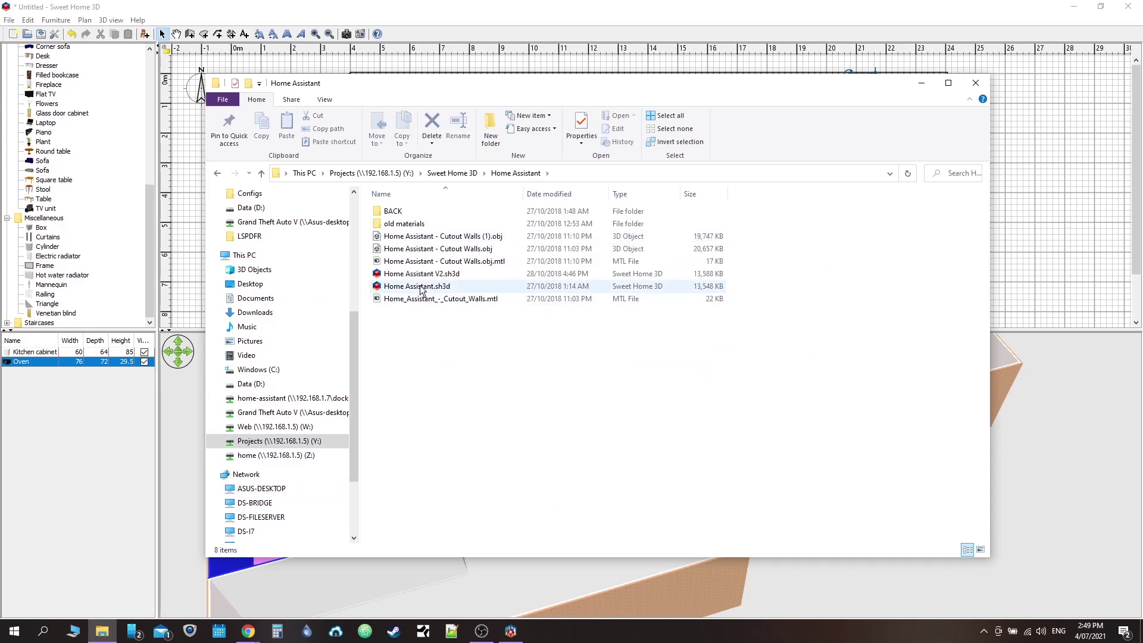
{"action": "double_click", "coordinate": [419, 287]}
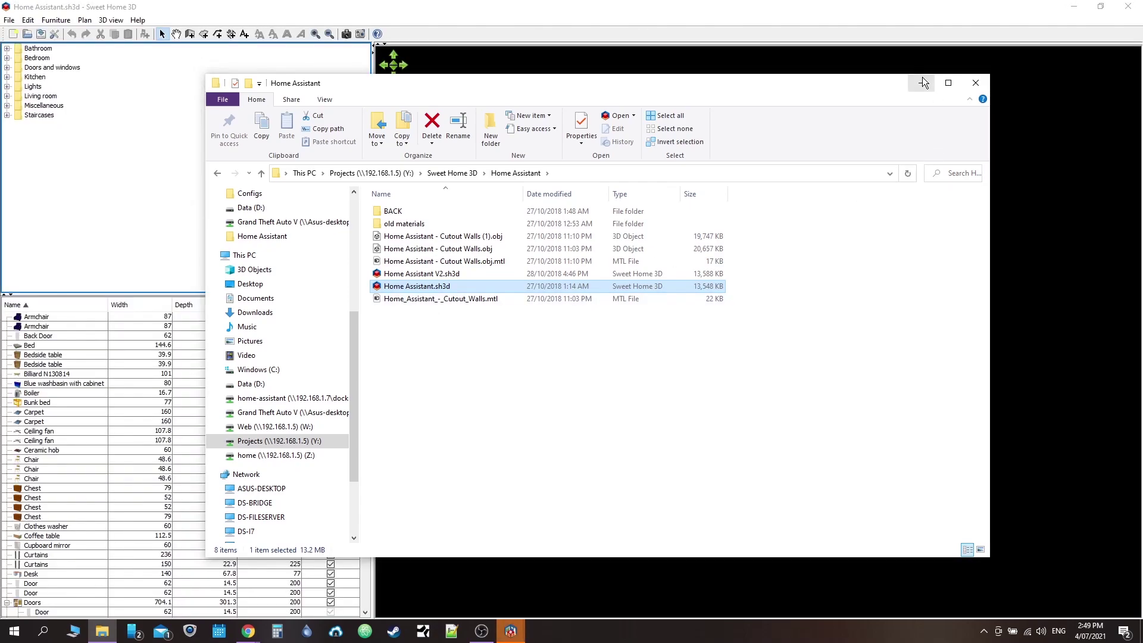
{"action": "left_click", "coordinate": [920, 81]}
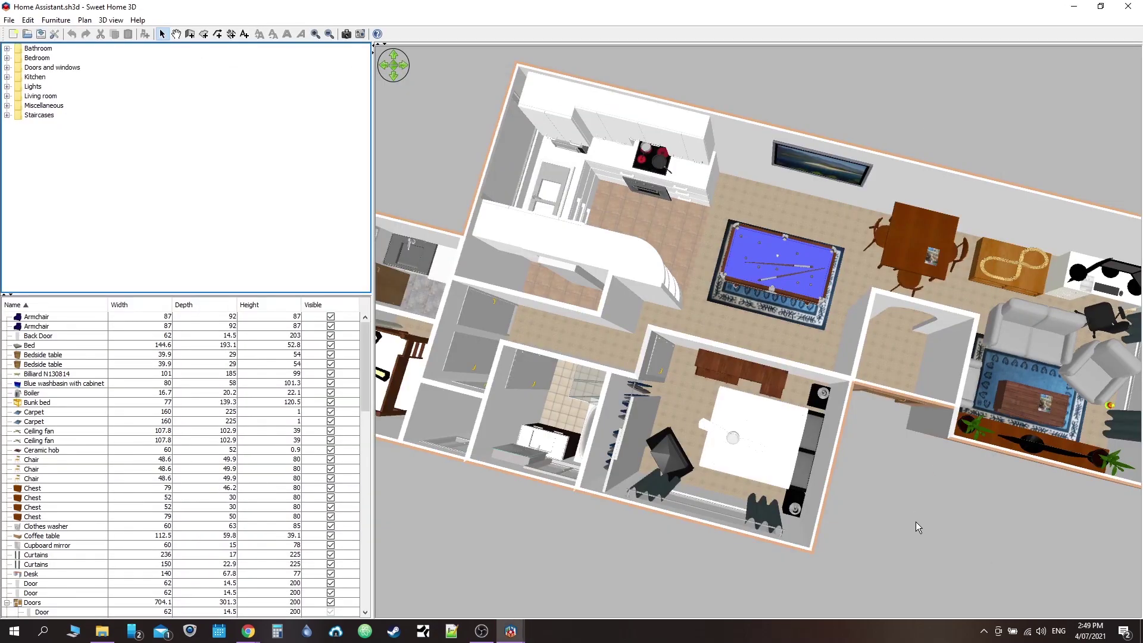
Orbit the furnished house in the 3D view, from a low side view to a quarter turn.
{"action": "left_click_drag", "start_coordinate": [952, 463], "coordinate": [974, 484]}
{"action": "right_click", "coordinate": [973, 485]}
{"action": "left_click", "coordinate": [796, 287]}
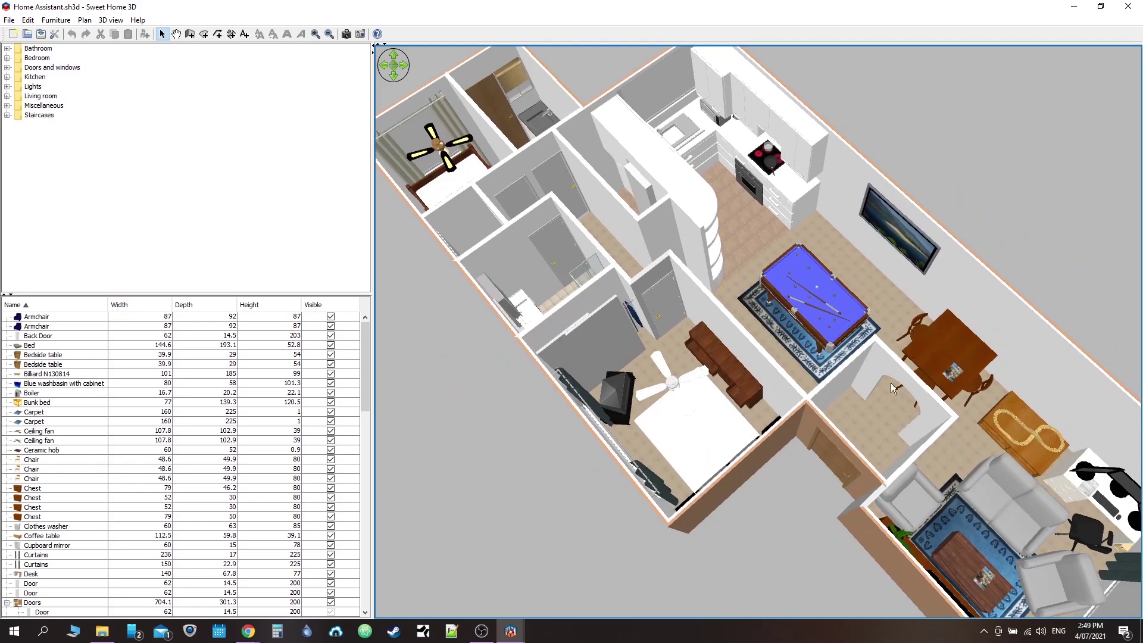
{"action": "mouse_move", "coordinate": [622, 383]}
{"action": "left_mouse_down"}
{"action": "mouse_move", "coordinate": [874, 338]}
{"action": "mouse_move", "coordinate": [961, 300]}
{"action": "mouse_move", "coordinate": [769, 313]}
{"action": "mouse_move", "coordinate": [656, 365]}
{"action": "mouse_move", "coordinate": [633, 390]}
{"action": "left_mouse_up"}
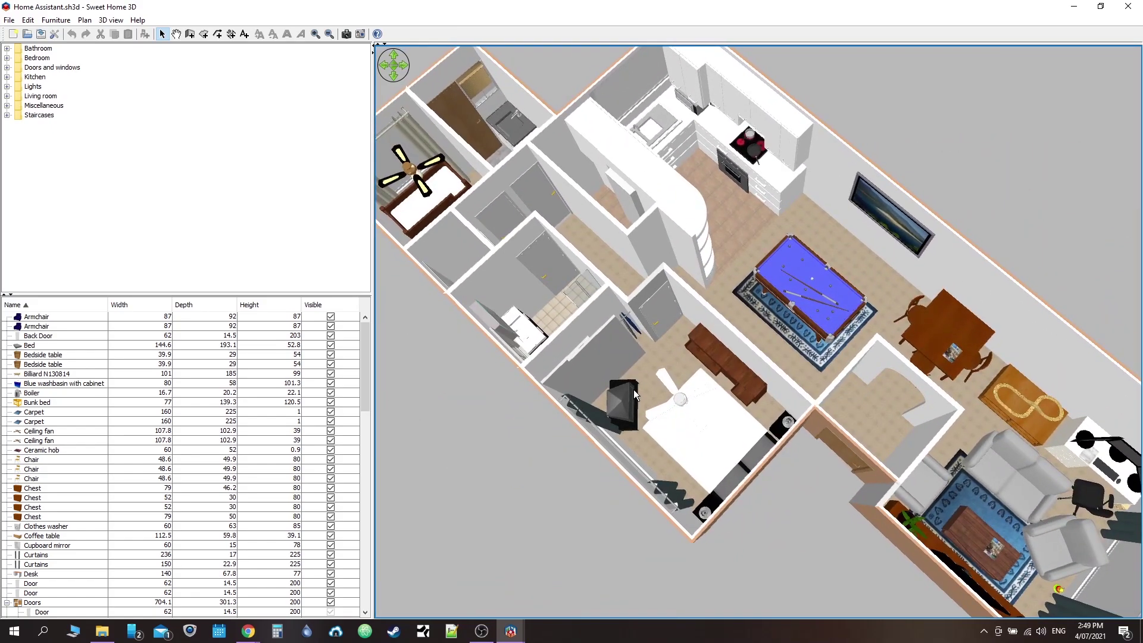
{"action": "right_click", "coordinate": [633, 389]}
{"action": "key", "text": "Escape"}
{"action": "mouse_move", "coordinate": [578, 314]}
{"action": "left_mouse_down"}
{"action": "mouse_move", "coordinate": [881, 220]}
{"action": "mouse_move", "coordinate": [641, 327]}
{"action": "mouse_move", "coordinate": [544, 256]}
{"action": "mouse_move", "coordinate": [614, 331]}
{"action": "mouse_move", "coordinate": [580, 309]}
{"action": "mouse_move", "coordinate": [709, 309]}
{"action": "mouse_move", "coordinate": [610, 311]}
{"action": "mouse_move", "coordinate": [569, 333]}
{"action": "left_mouse_up"}
{"action": "right_click", "coordinate": [653, 330]}
{"action": "key", "text": "Escape"}
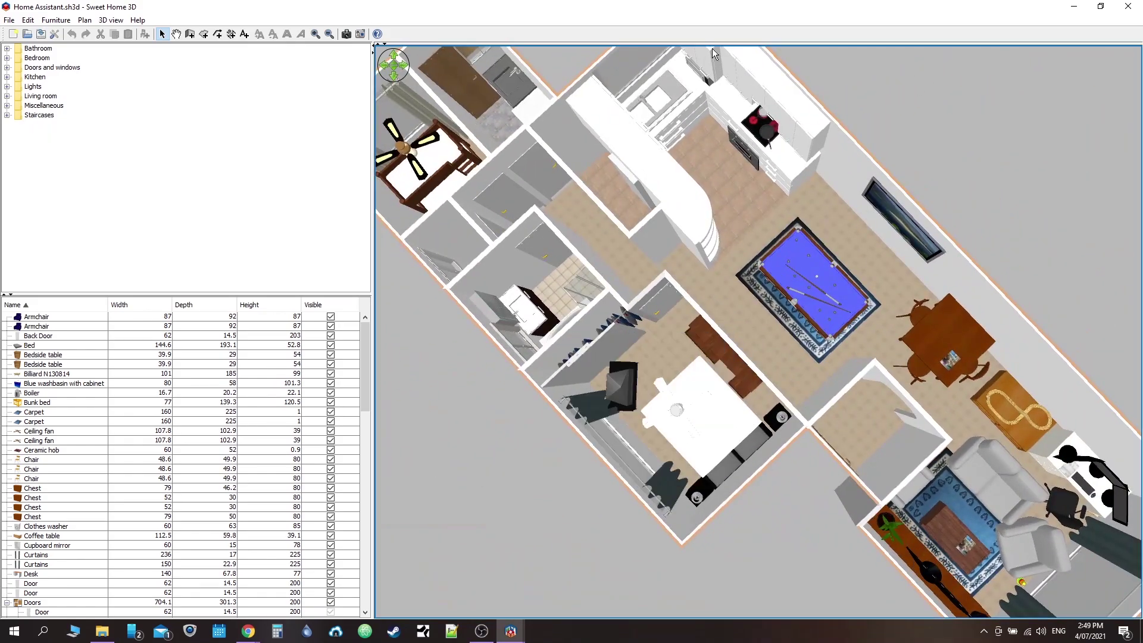
Minimise the Home Assistant window to return to the Untitled plan, and bring OBS Studio forward.
{"action": "left_click", "coordinate": [111, 20]}
{"action": "left_click", "coordinate": [606, 6]}
{"action": "left_click", "coordinate": [1071, 8]}
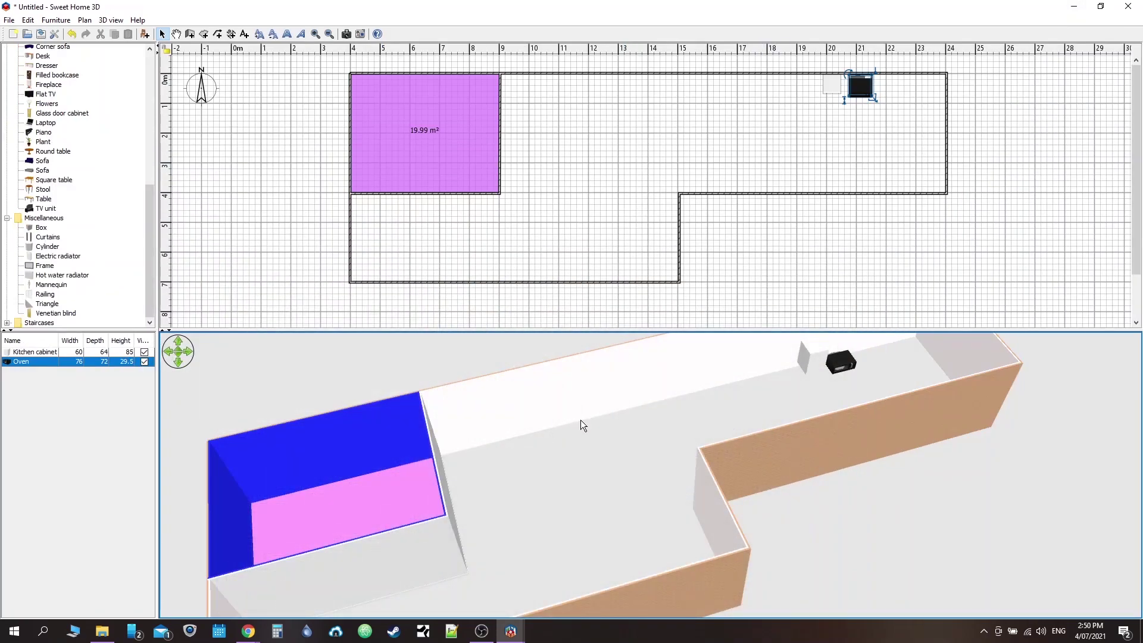
{"action": "left_click", "coordinate": [481, 630]}
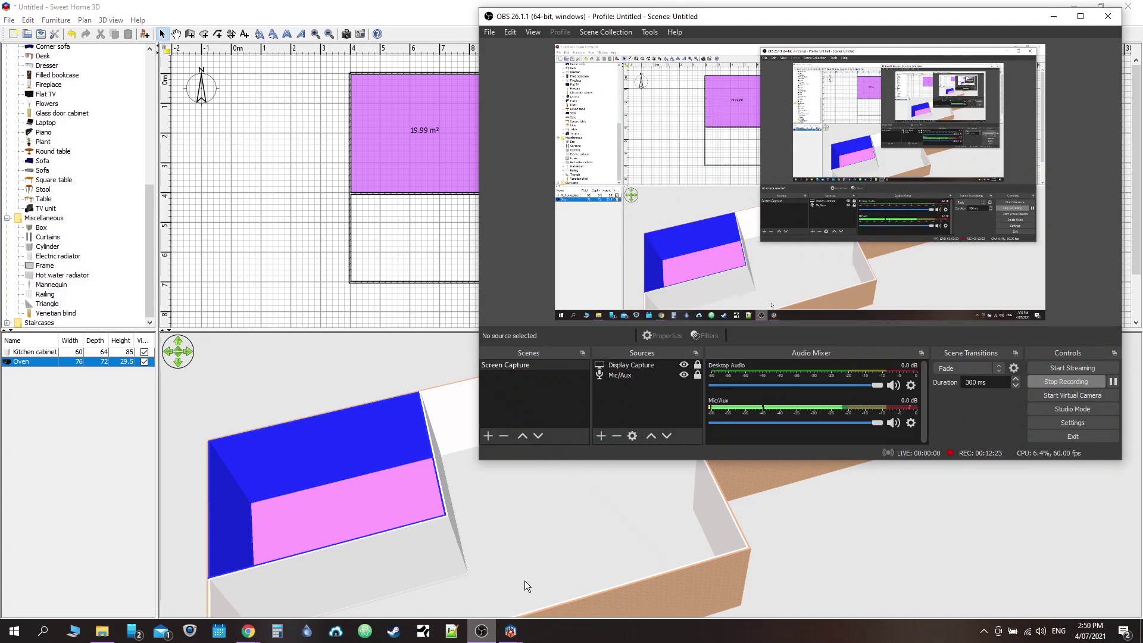